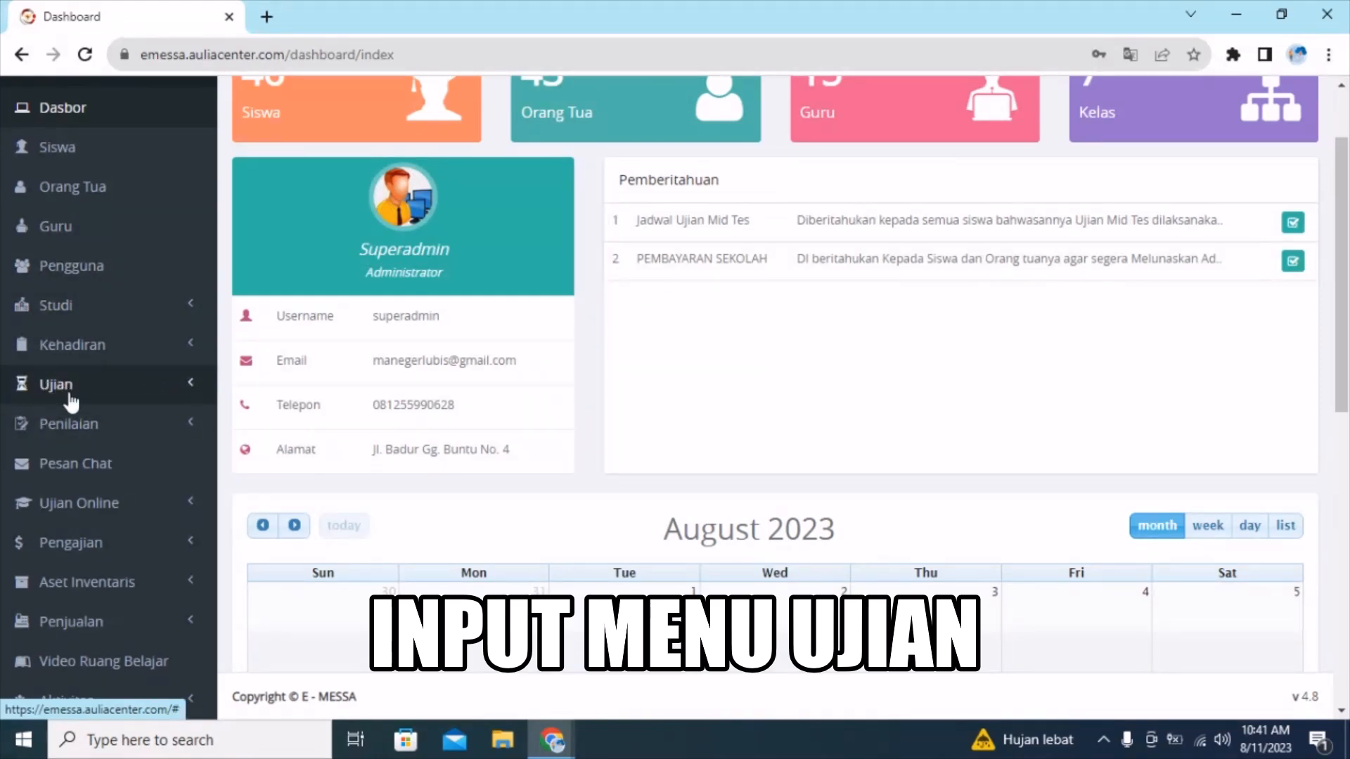
Open the Nama Ujian management page from the Ujian section
click(183, 386)
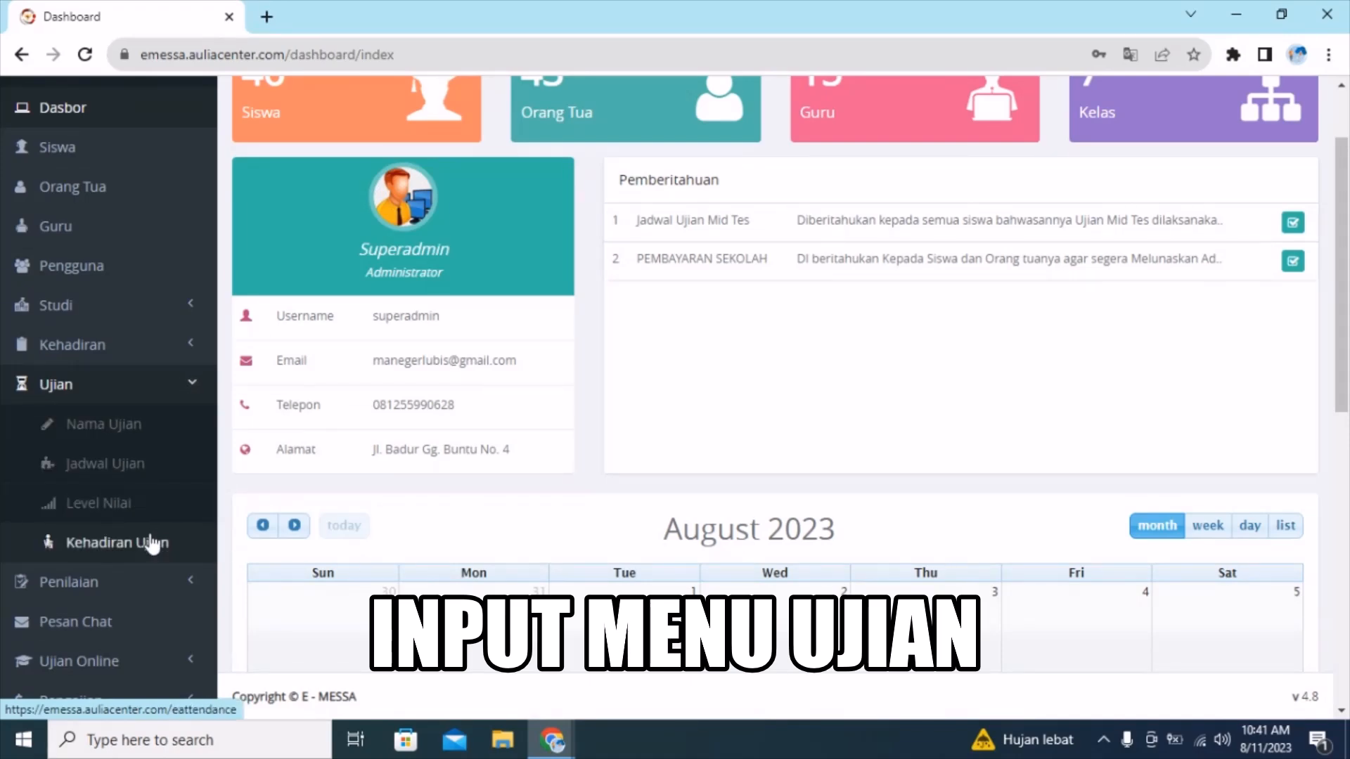
click(184, 391)
click(189, 384)
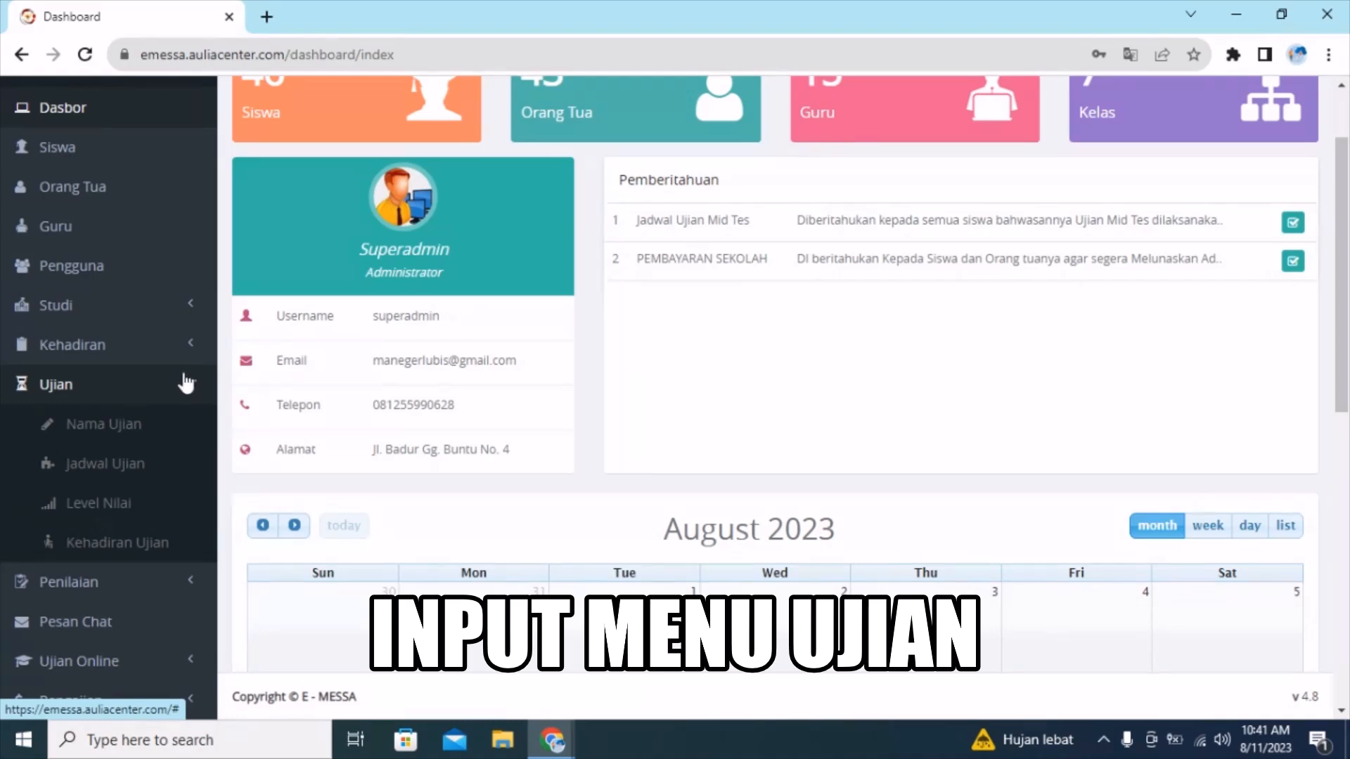
click(134, 426)
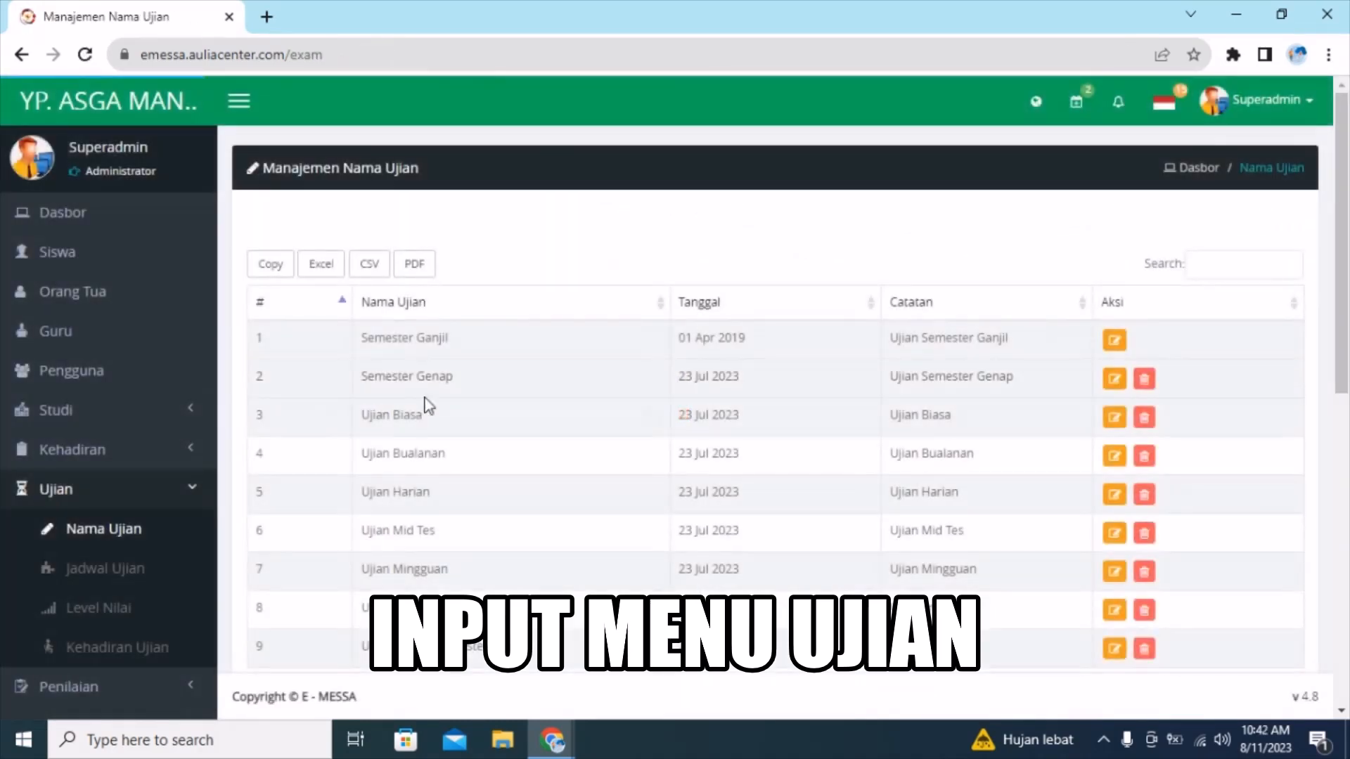
Examine the exam names in the Nama Ujian list, including Semester Ganjil, Semester Genap, Ujian Biasa and Ujian Mid Tes
drag(1341, 308, 1347, 338)
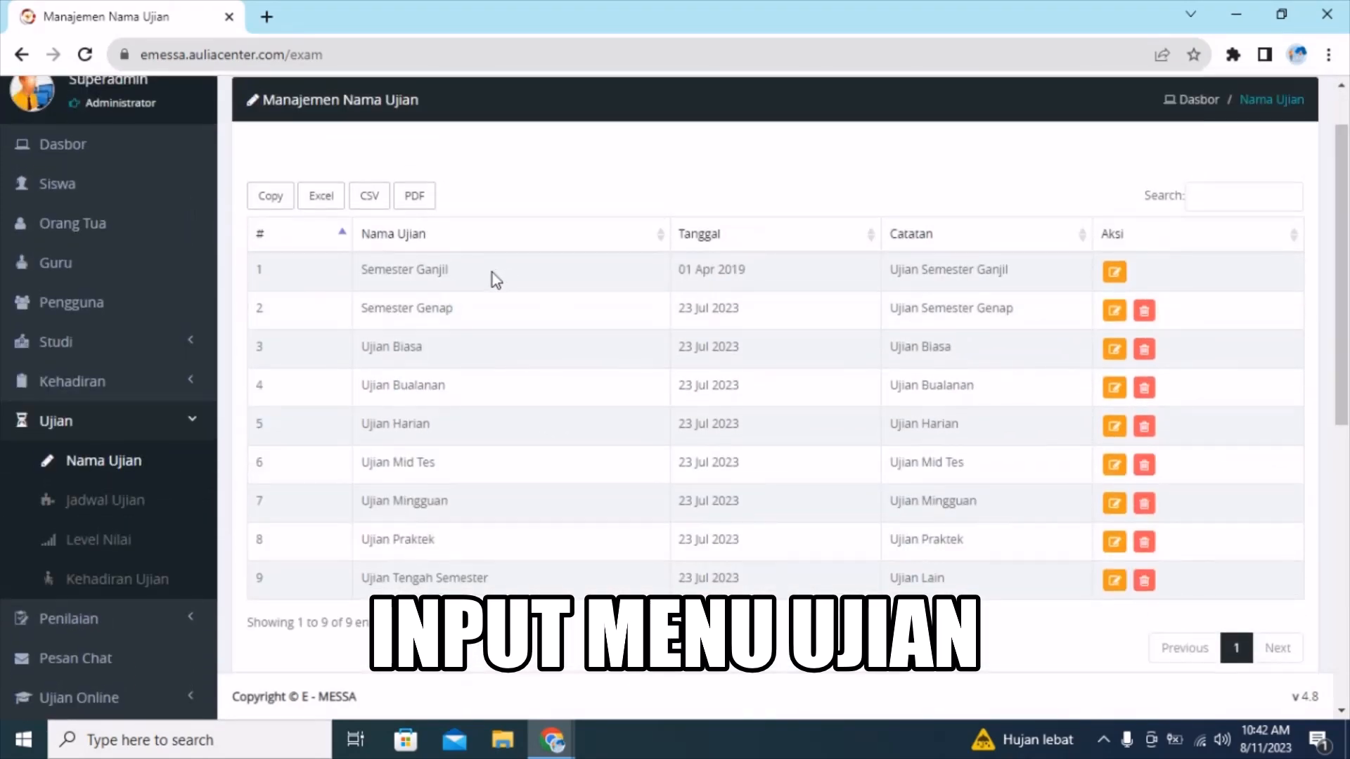
drag(492, 273, 339, 277)
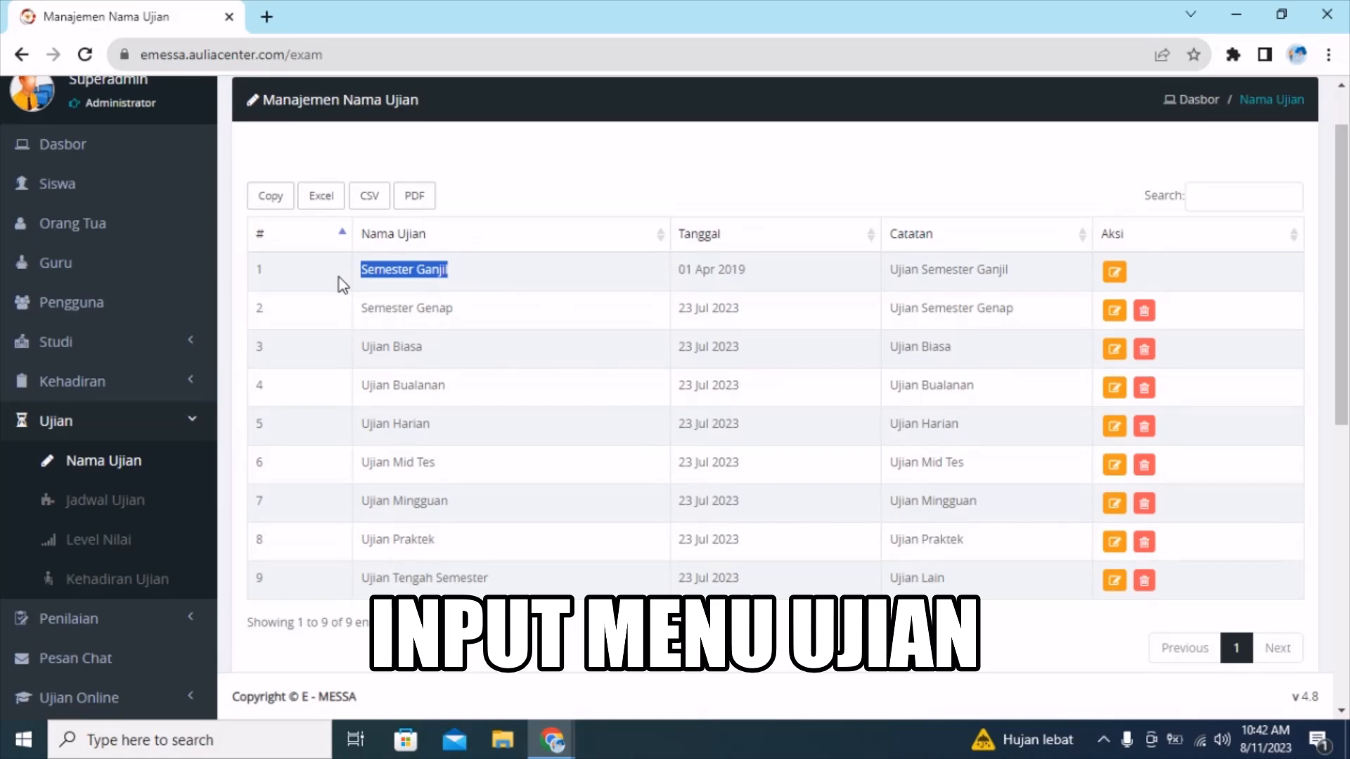
drag(471, 310, 356, 315)
drag(424, 346, 354, 348)
click(460, 384)
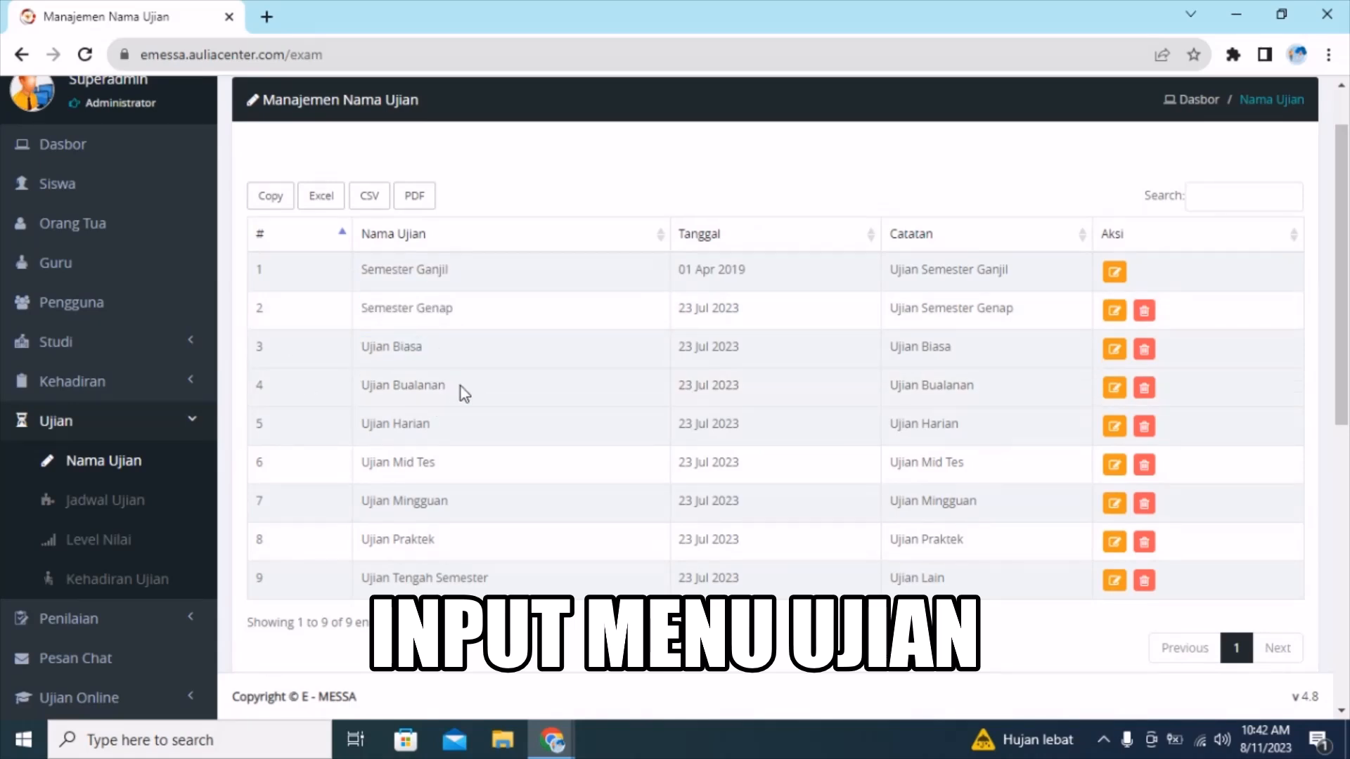
drag(457, 386, 375, 387)
drag(446, 428, 375, 472)
click(435, 478)
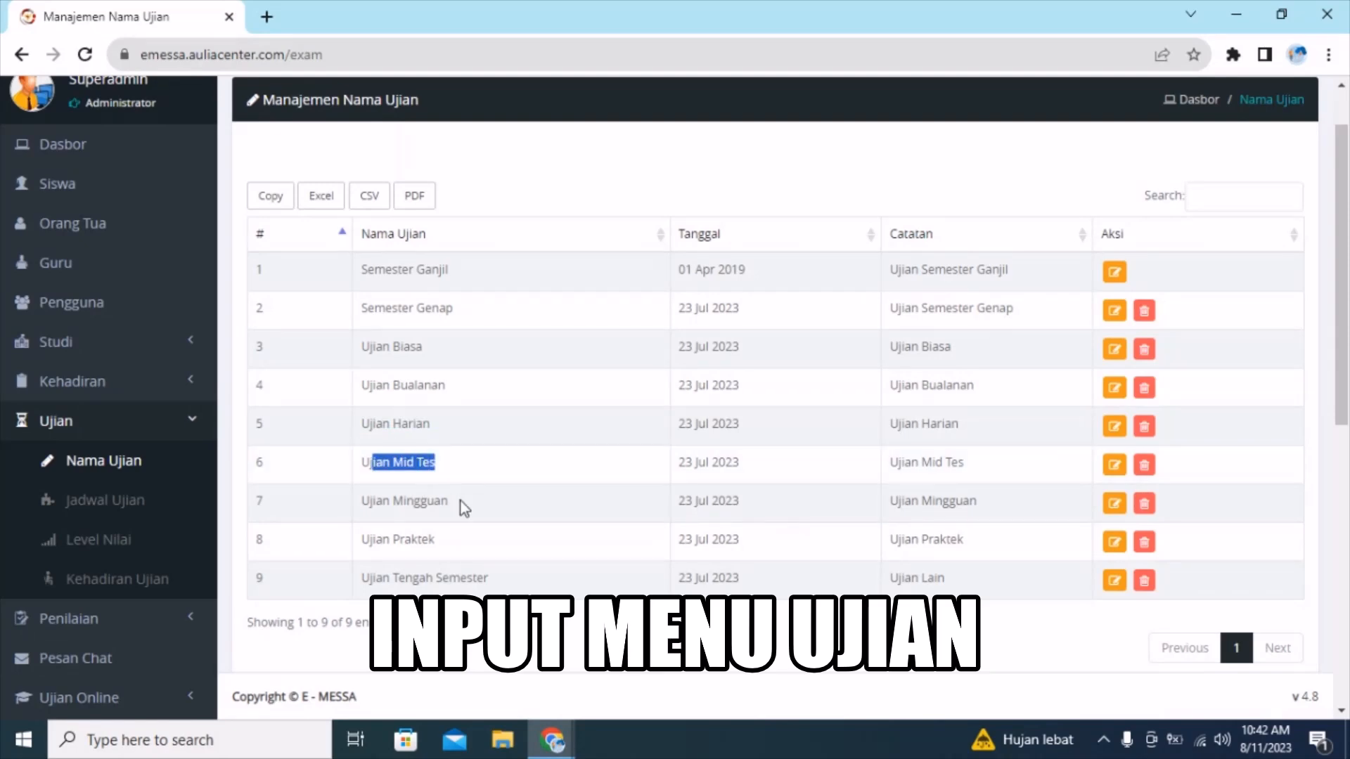
scroll(452, 322, down, 5)
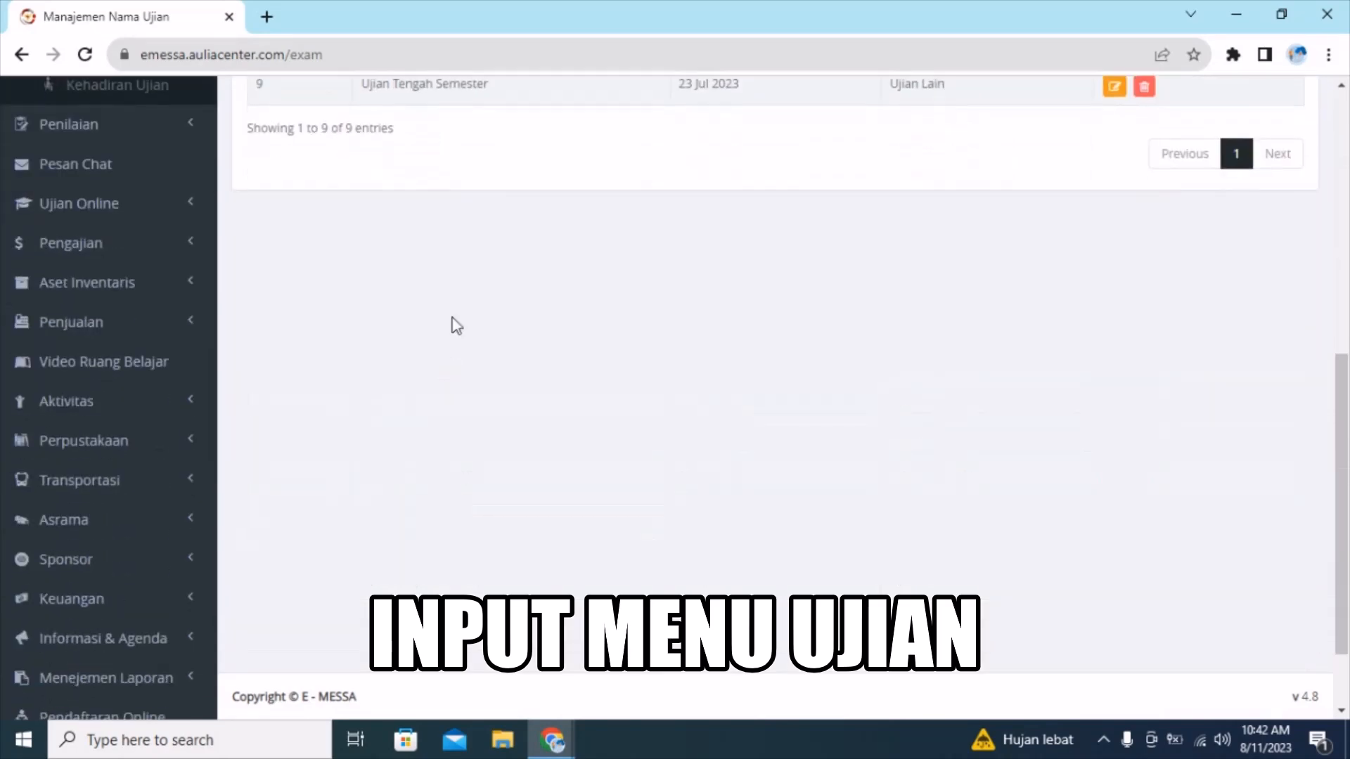
scroll(473, 164, up, 4)
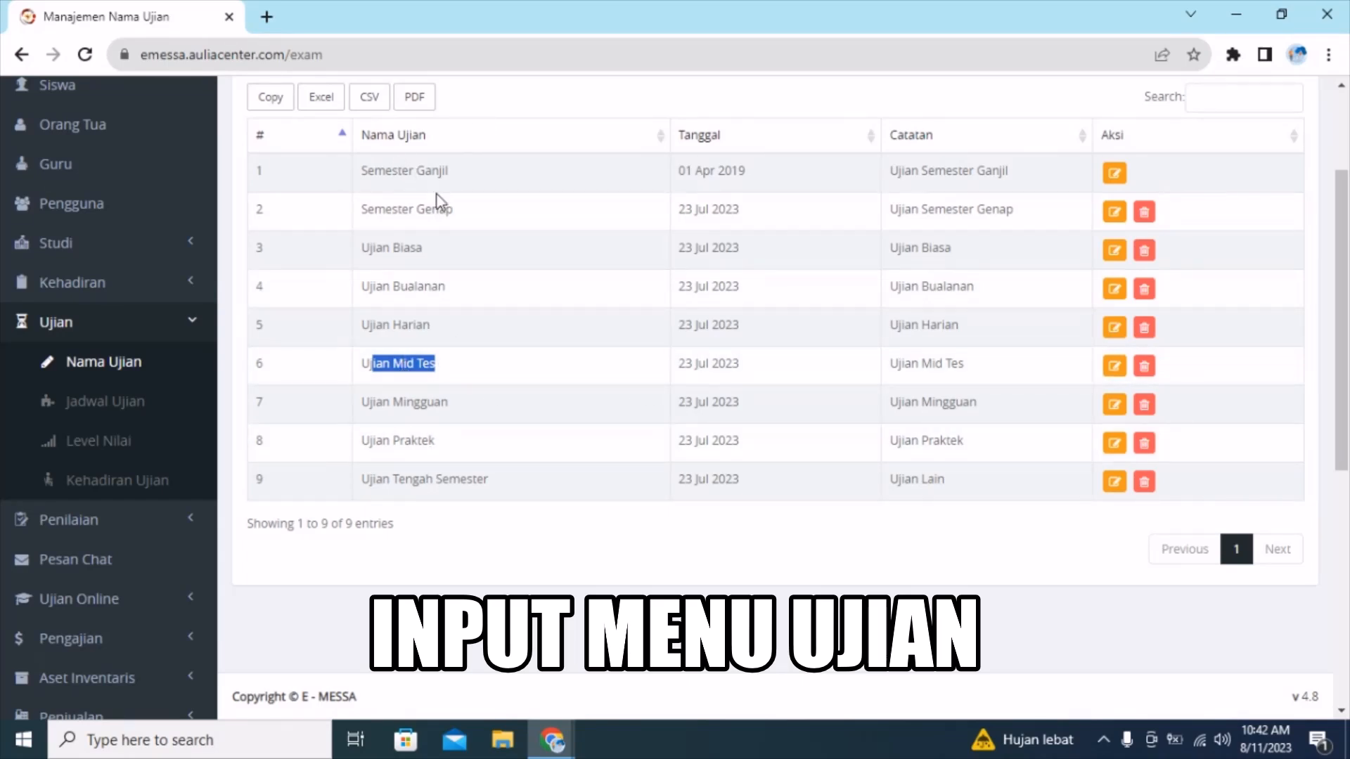
drag(478, 212, 360, 209)
drag(448, 248, 359, 248)
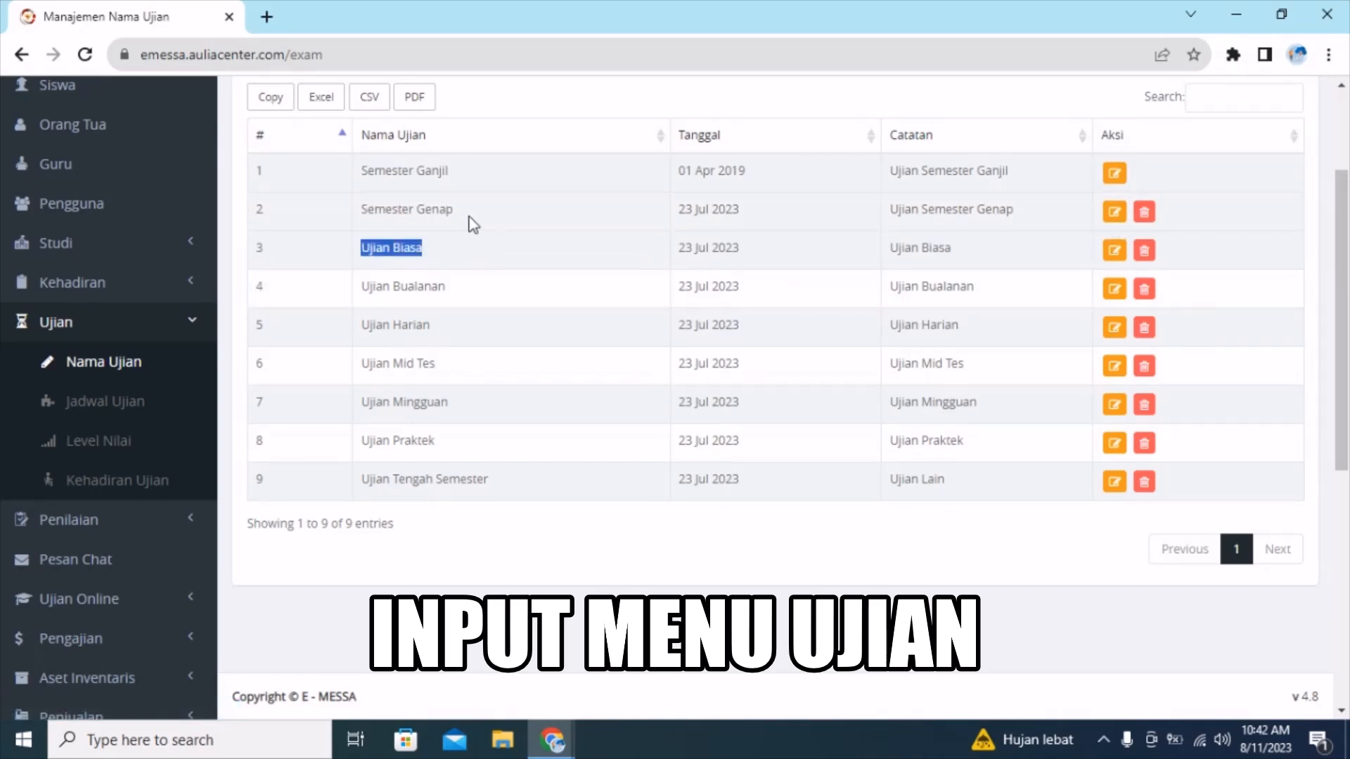
drag(469, 217, 320, 224)
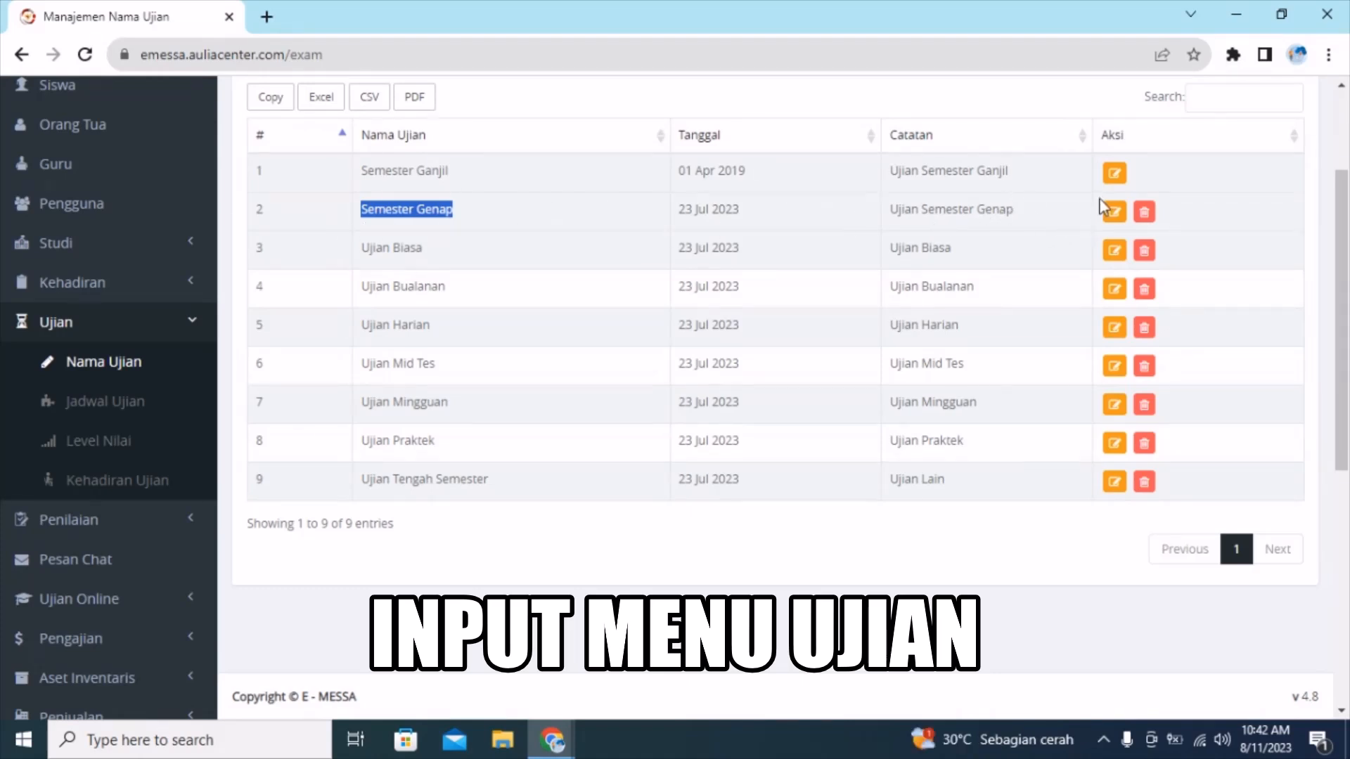
Open the Semester Genap exam record for editing, review its name and date fields, and submit the update
click(1114, 212)
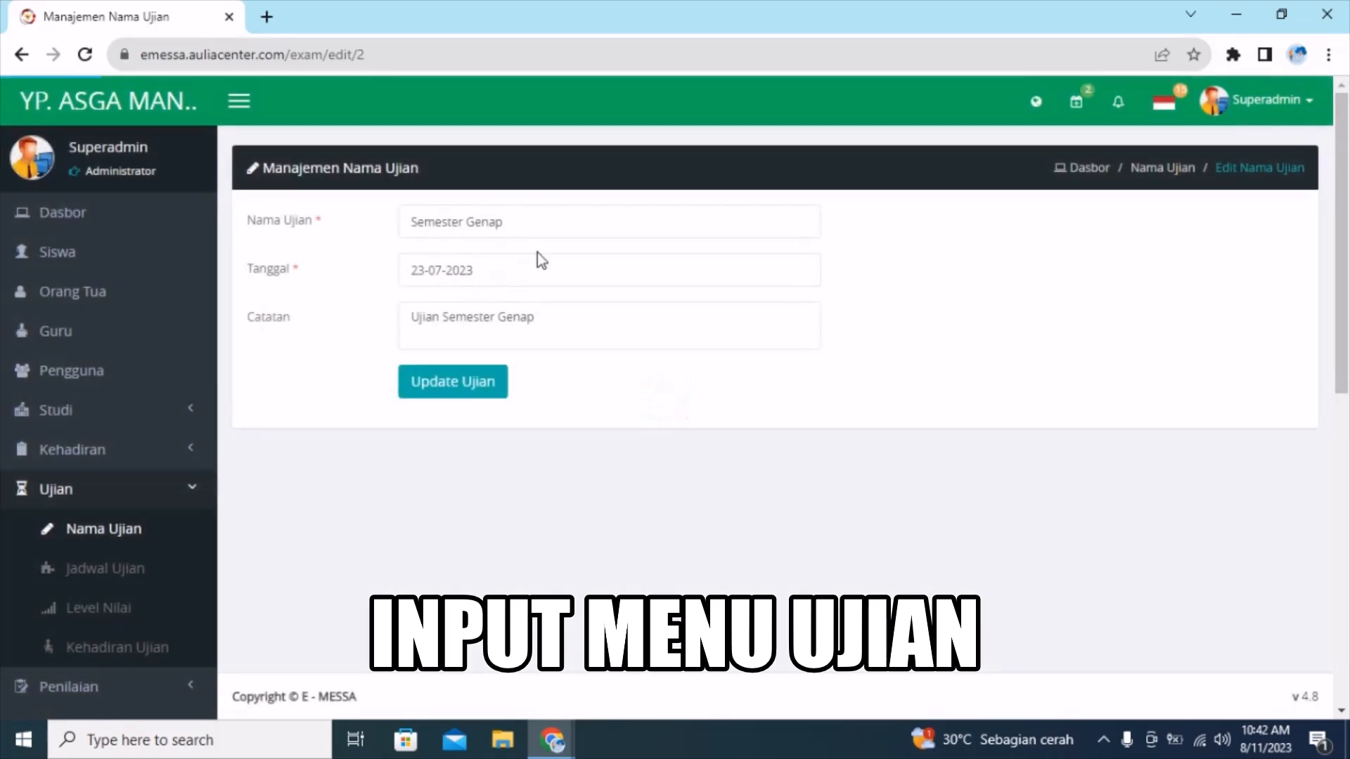
triple_click(529, 210)
click(521, 225)
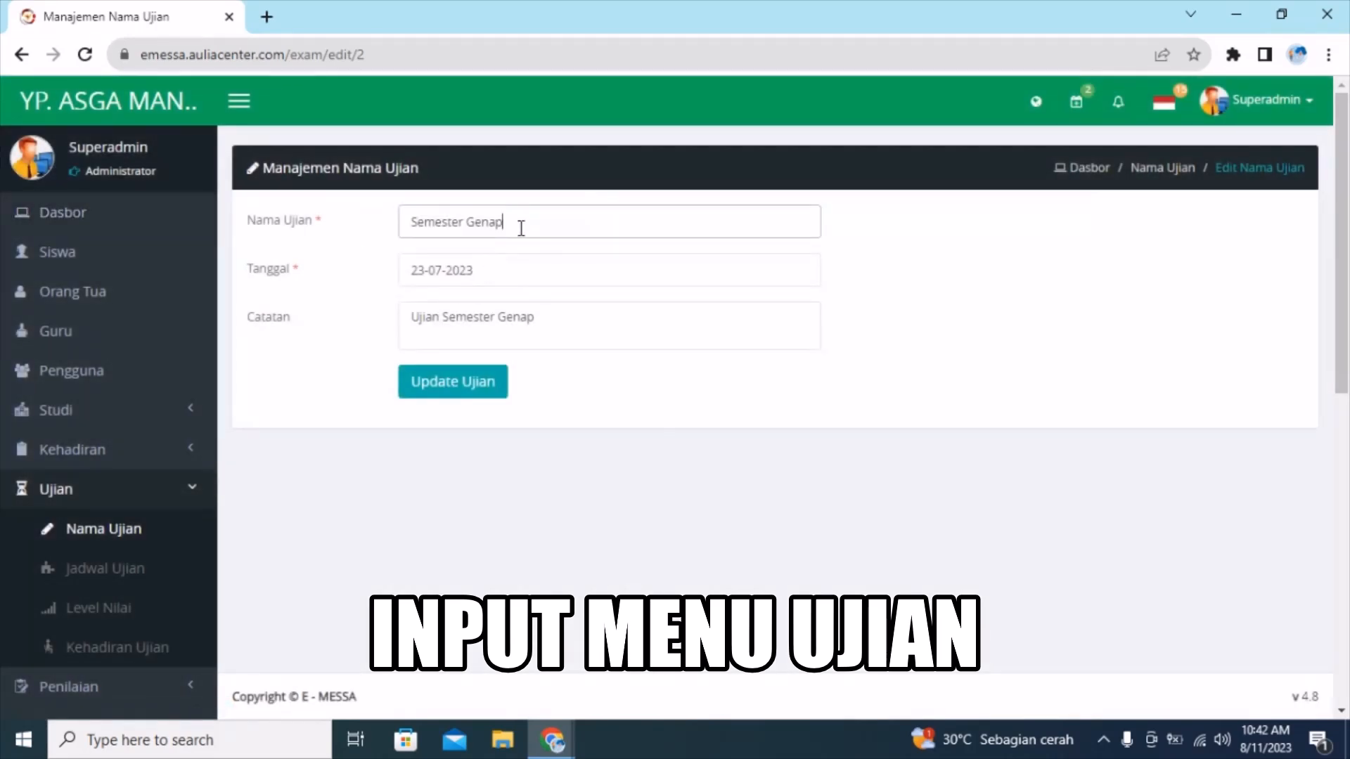
click(528, 276)
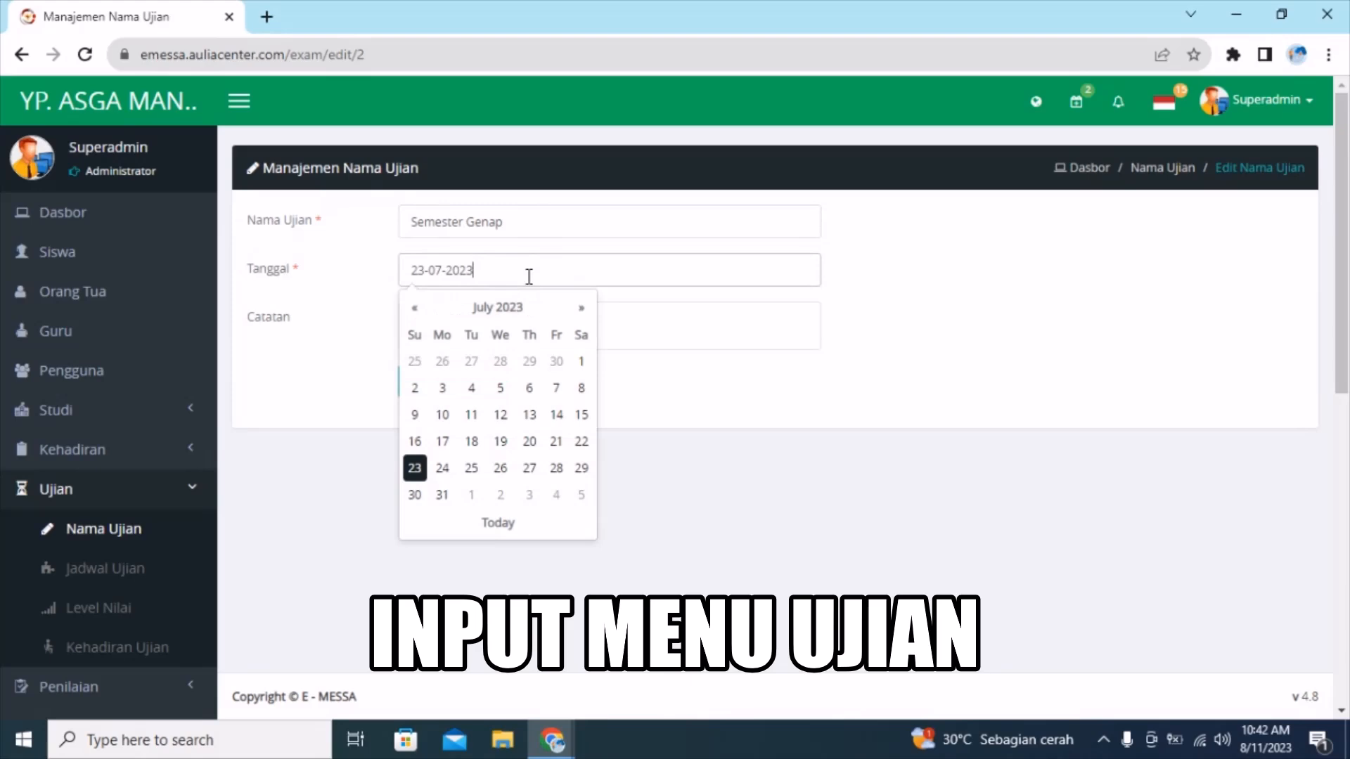
click(724, 394)
click(508, 385)
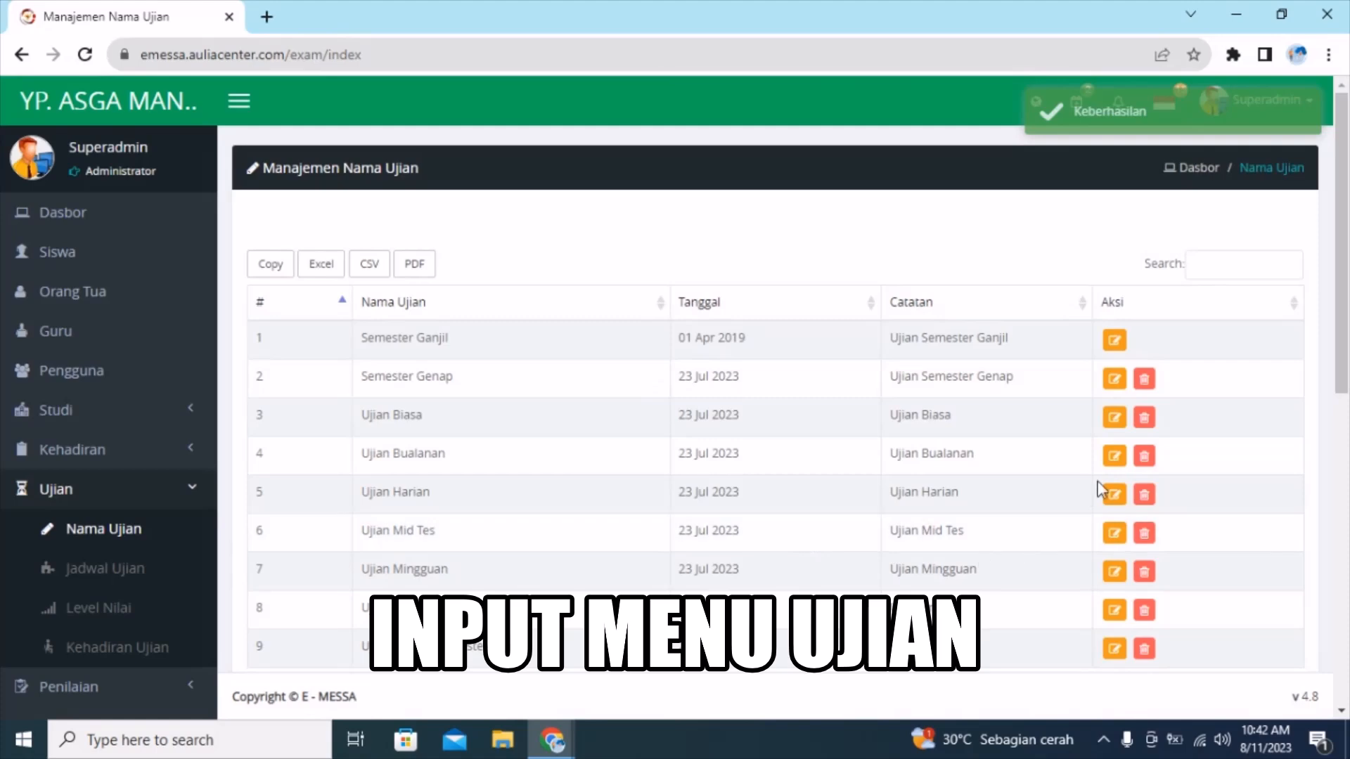
Open the Ujian Biasa exam record to review its name and date fields, and return to the exam list without updating
scroll(668, 428, down, 3)
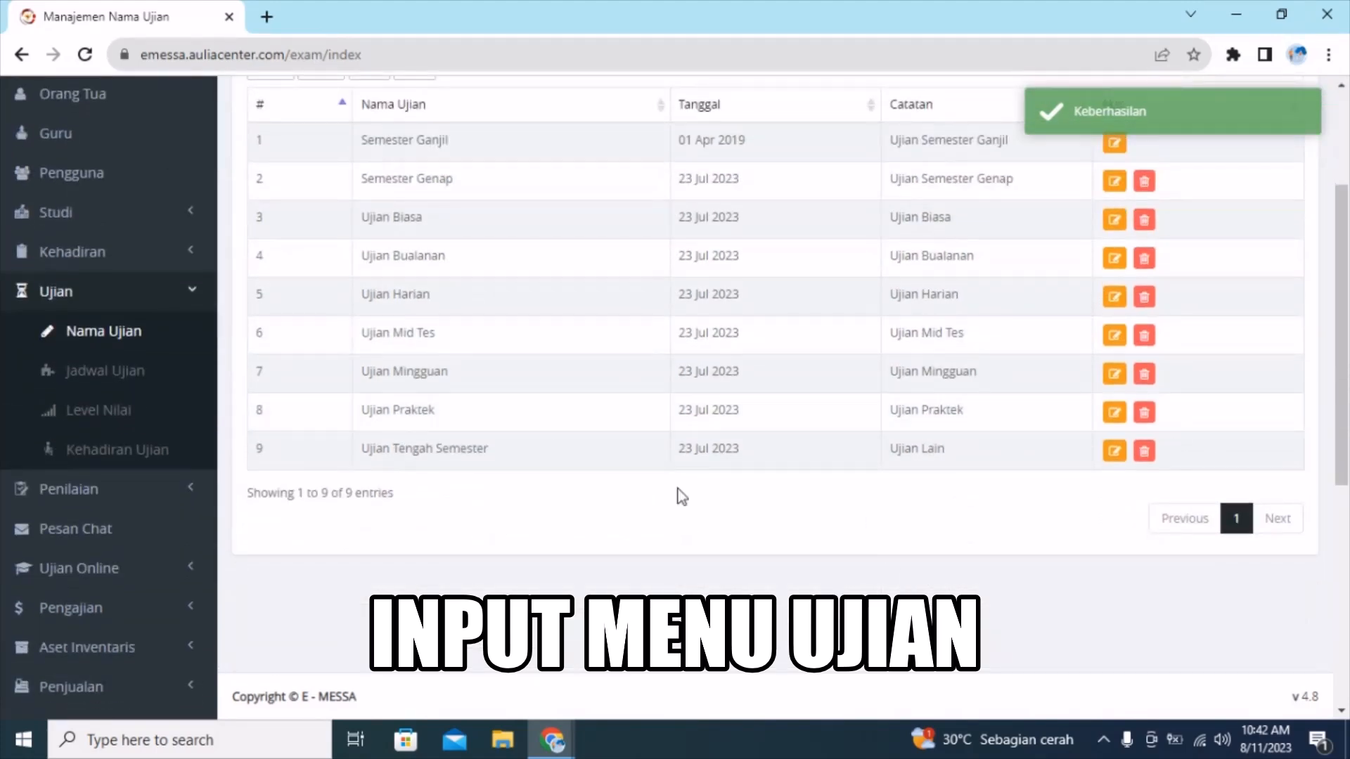
scroll(594, 356, up, 3)
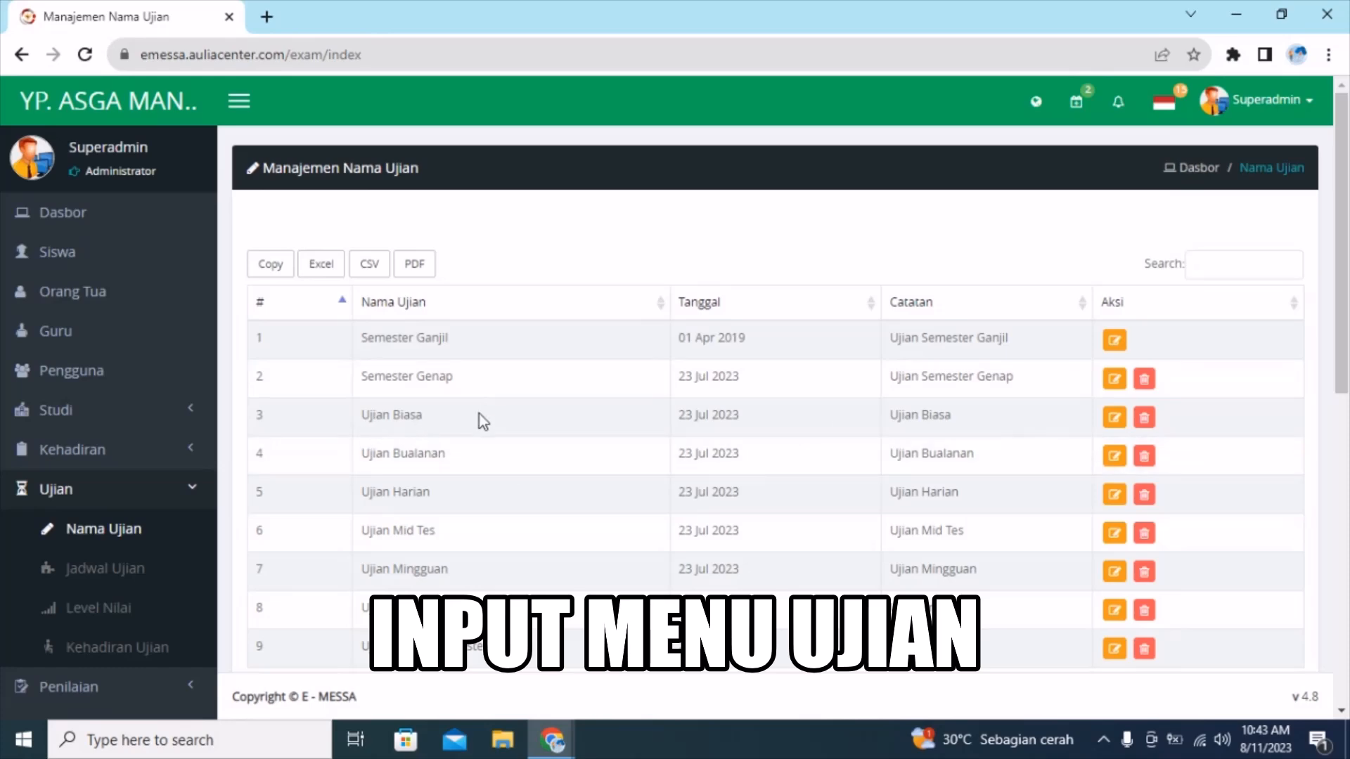
click(1114, 456)
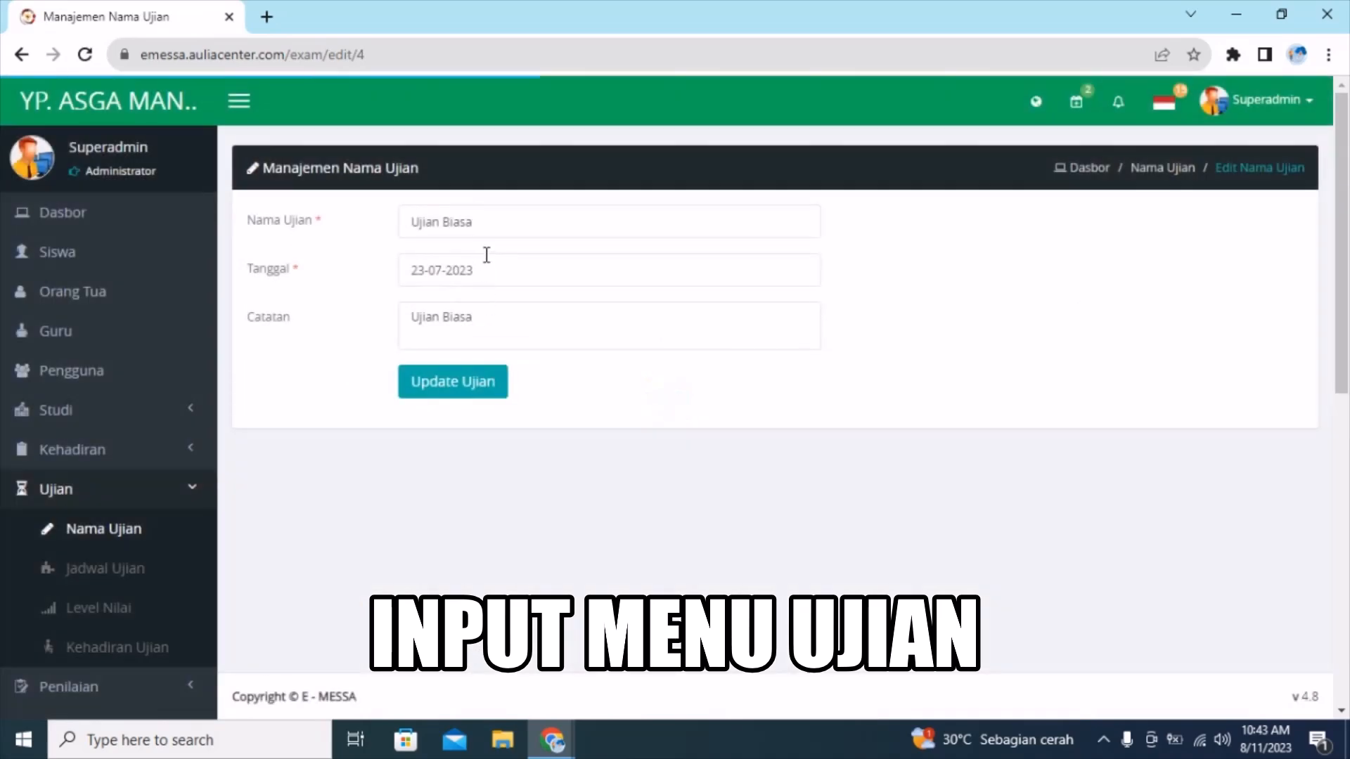
drag(497, 223, 390, 226)
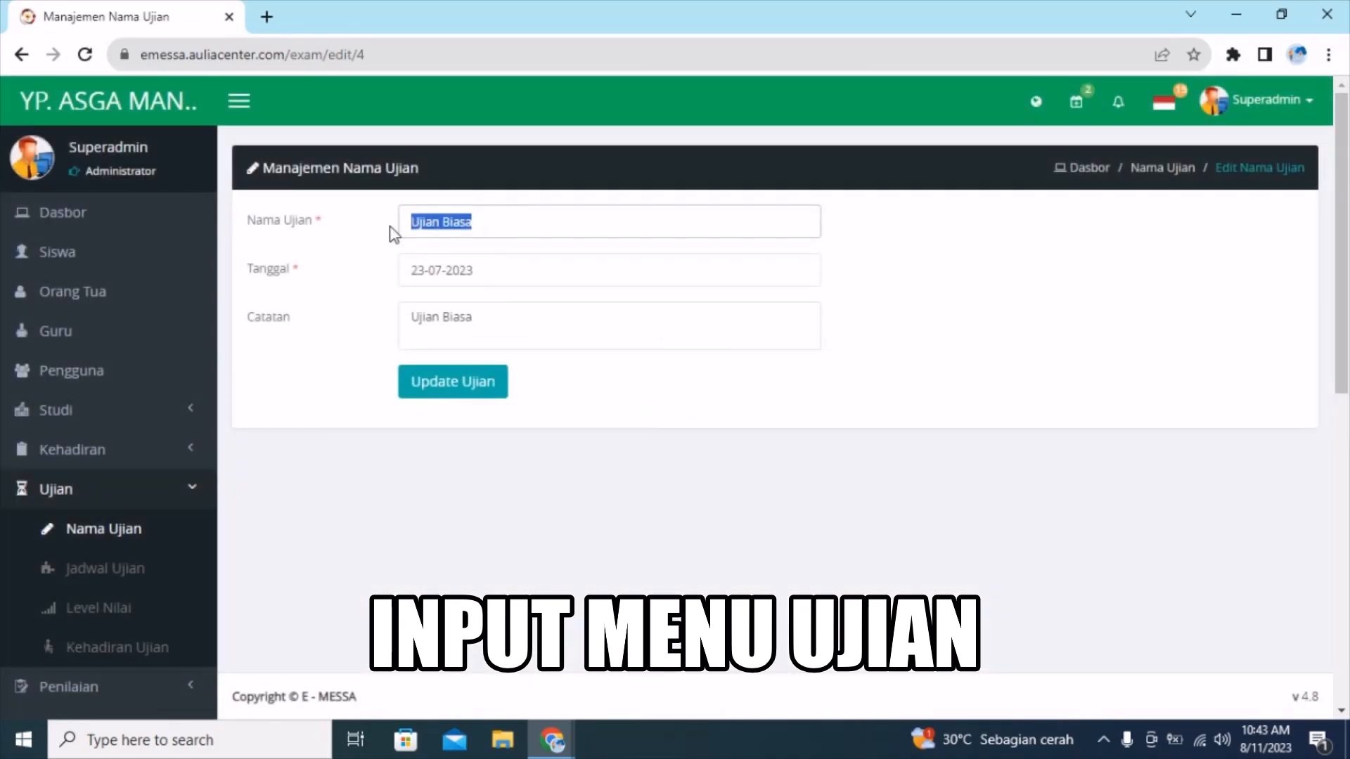
click(530, 274)
drag(528, 270, 337, 286)
click(826, 379)
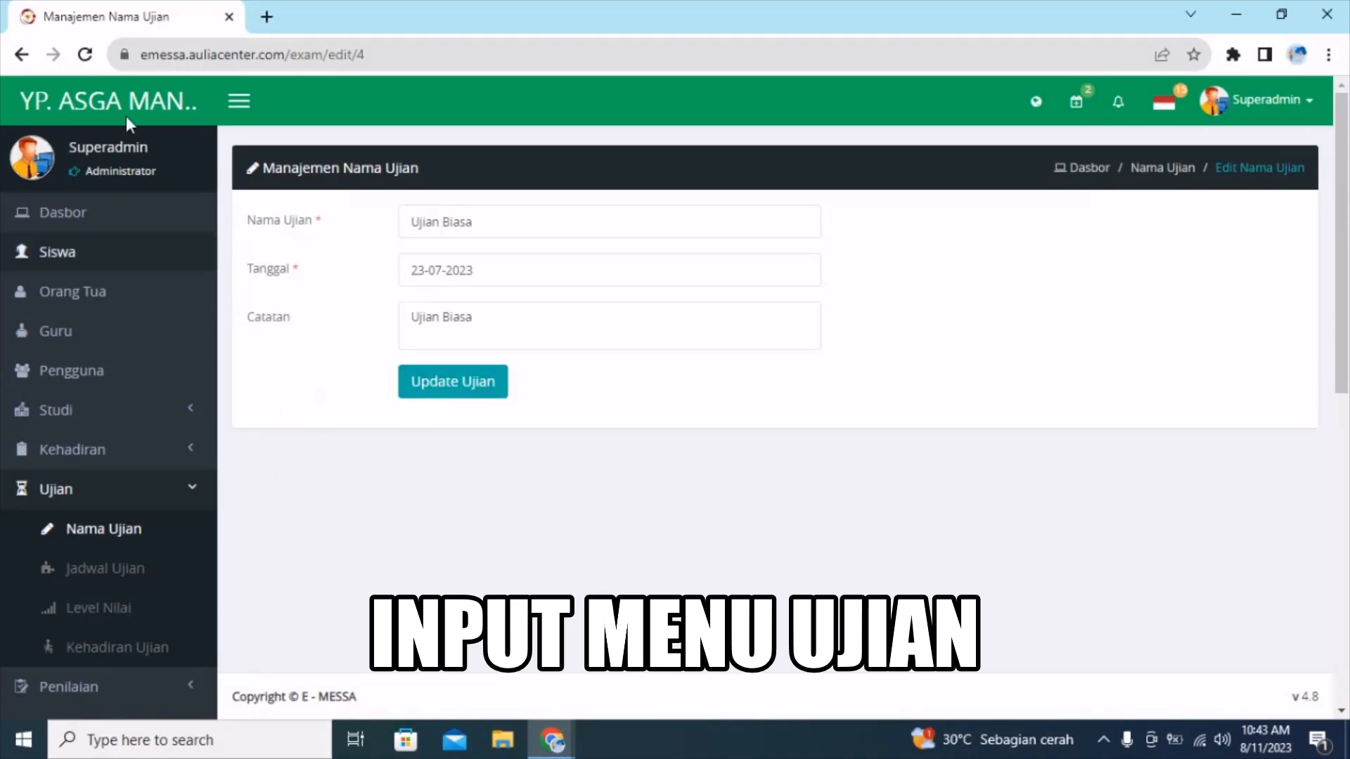
click(21, 54)
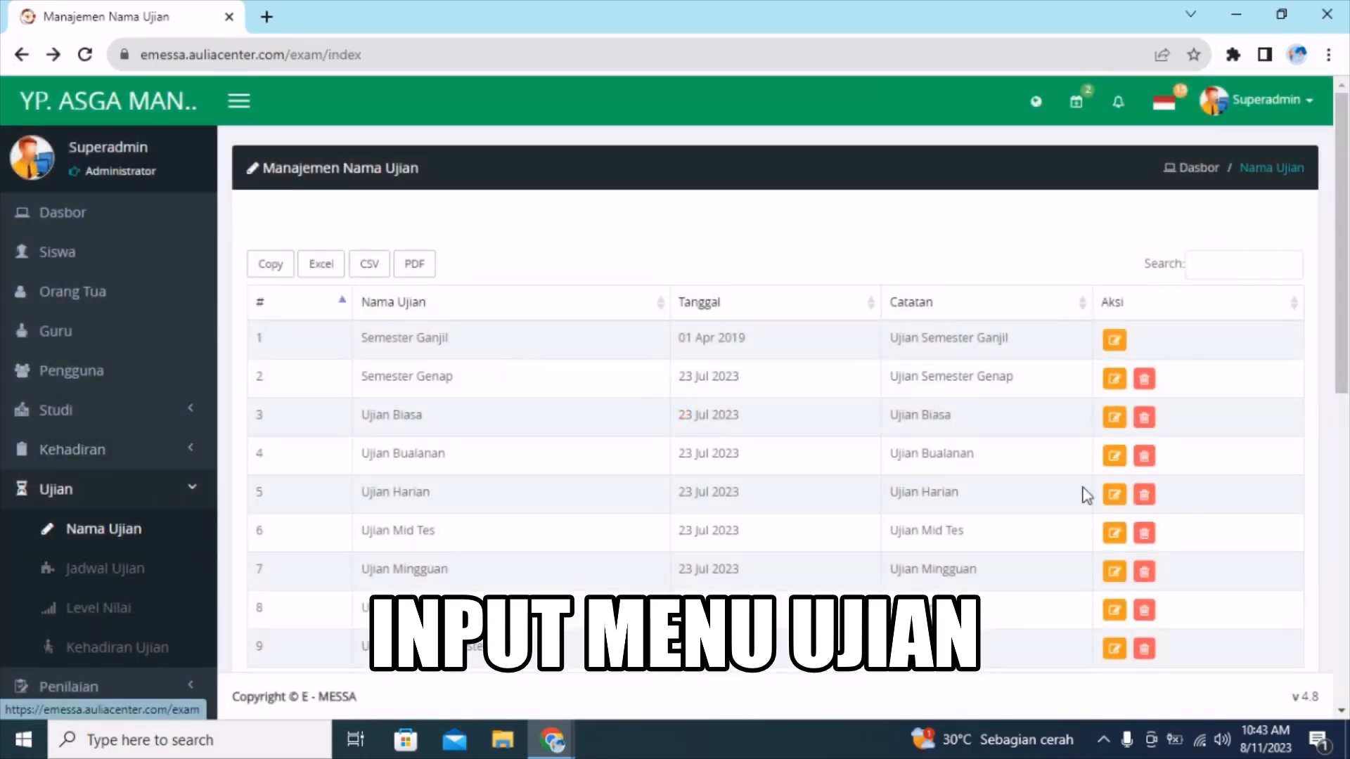
Go to the Jadwal Ujian page and open the form for adding a new exam schedule
scroll(182, 486, down, 3)
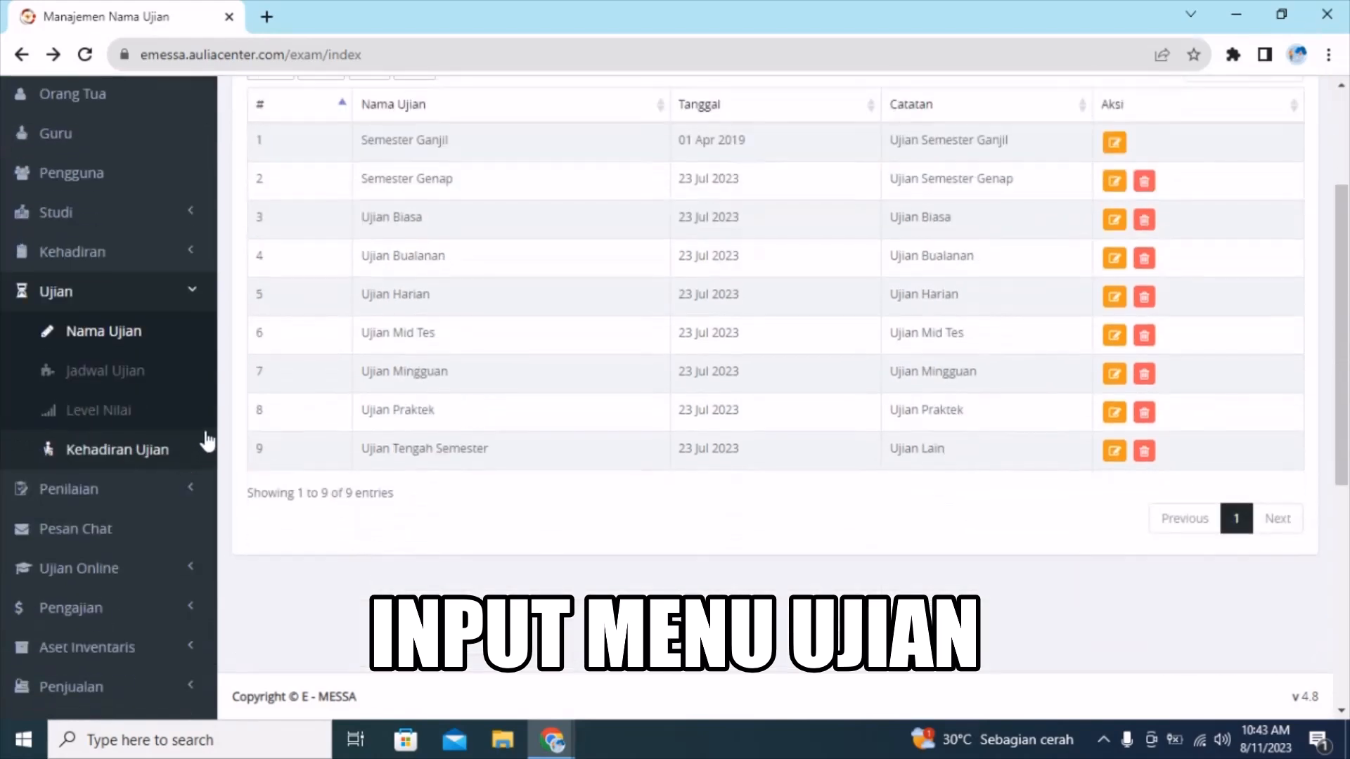
click(153, 380)
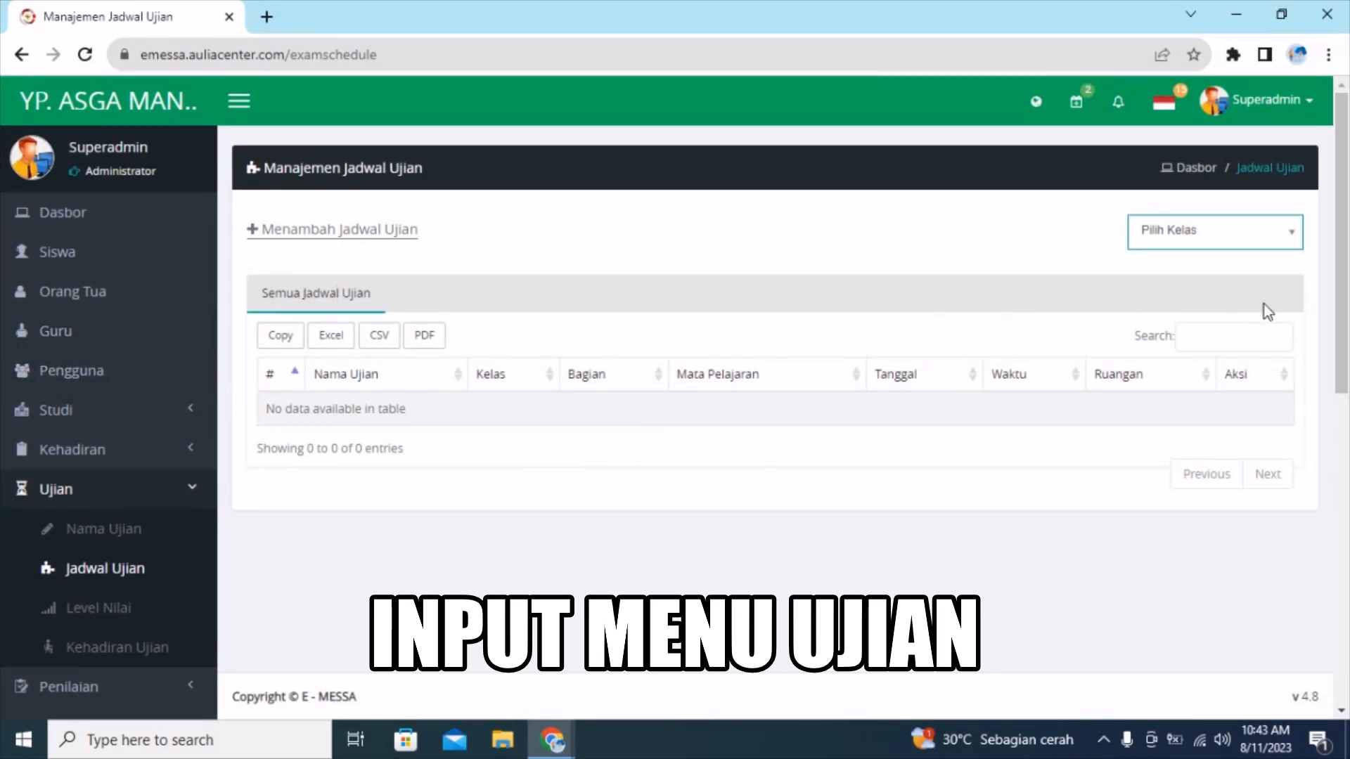
mouse_move(1339, 270)
mouse_down()
mouse_move(1340, 584)
mouse_move(1342, 246)
mouse_up()
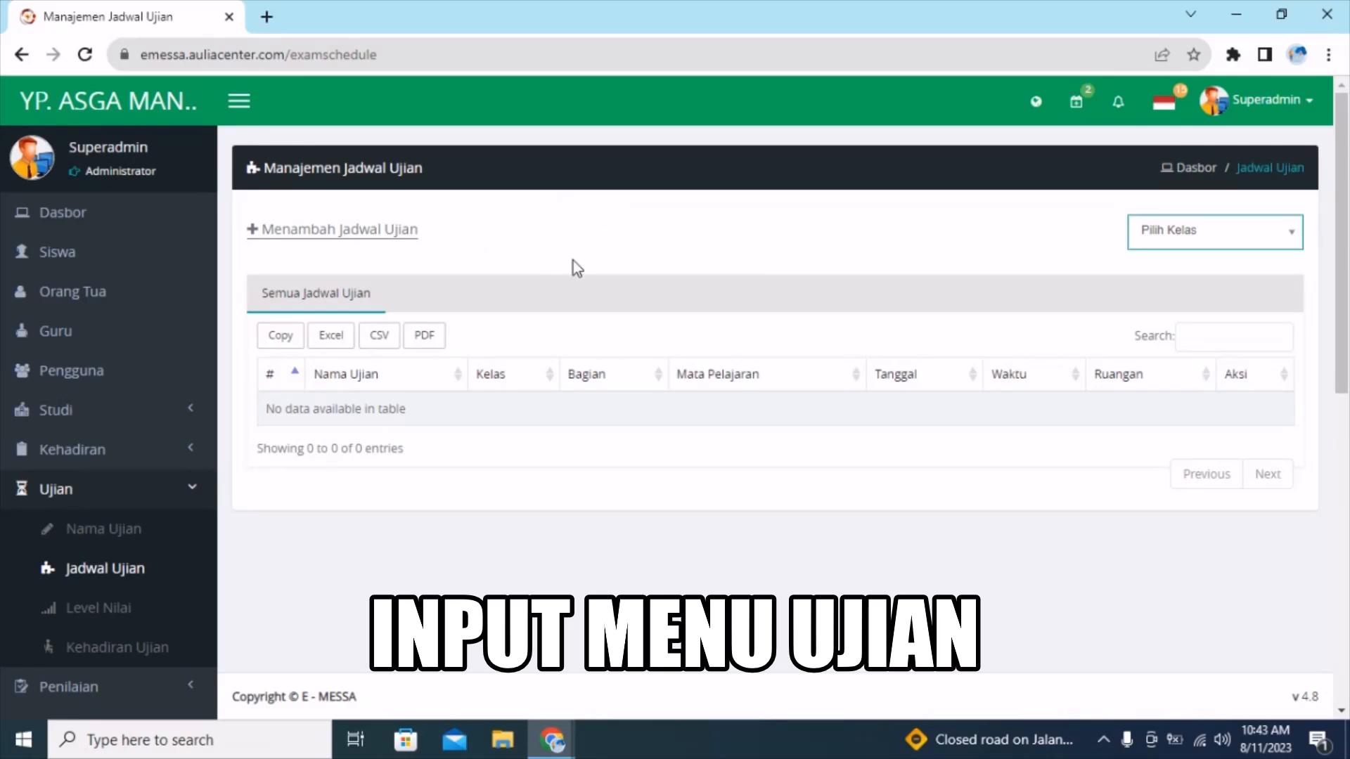
click(380, 230)
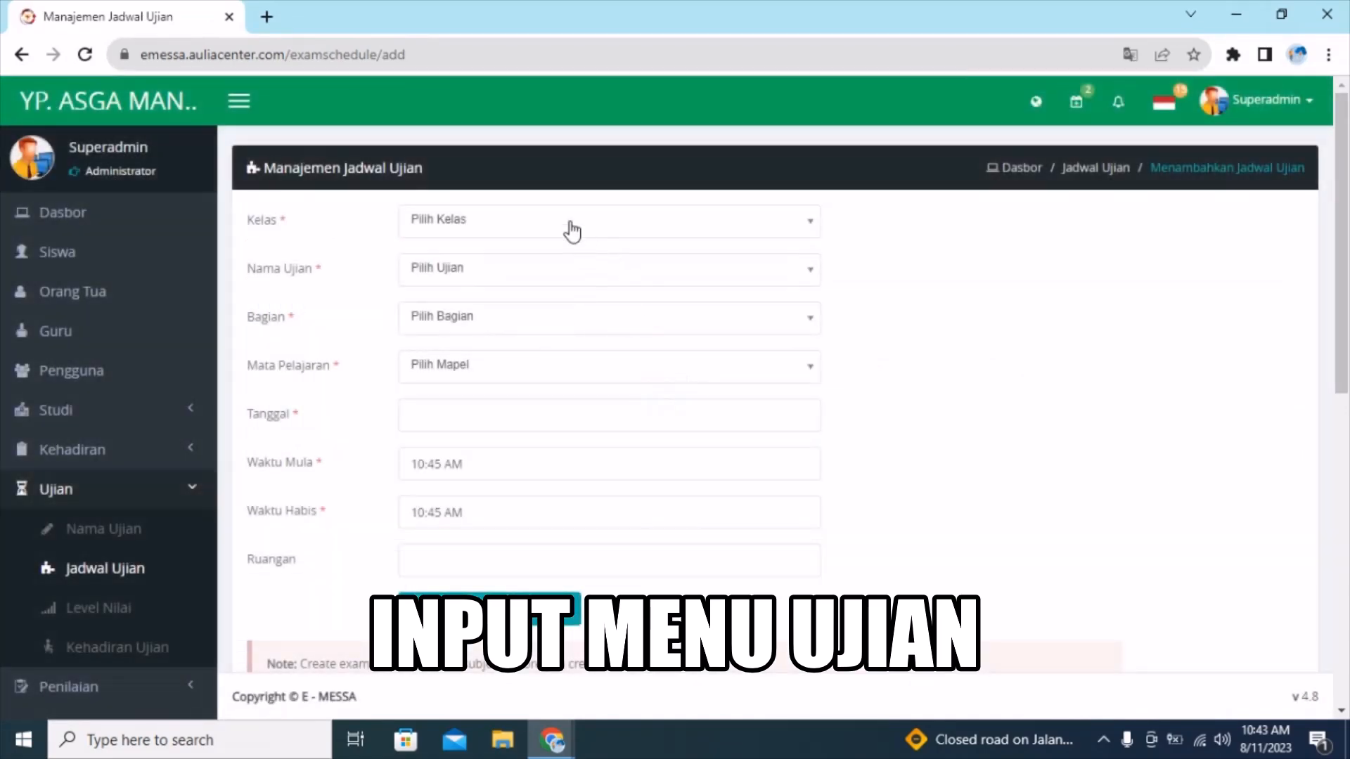
Set the class (Kelas) of the new exam schedule to X
click(570, 222)
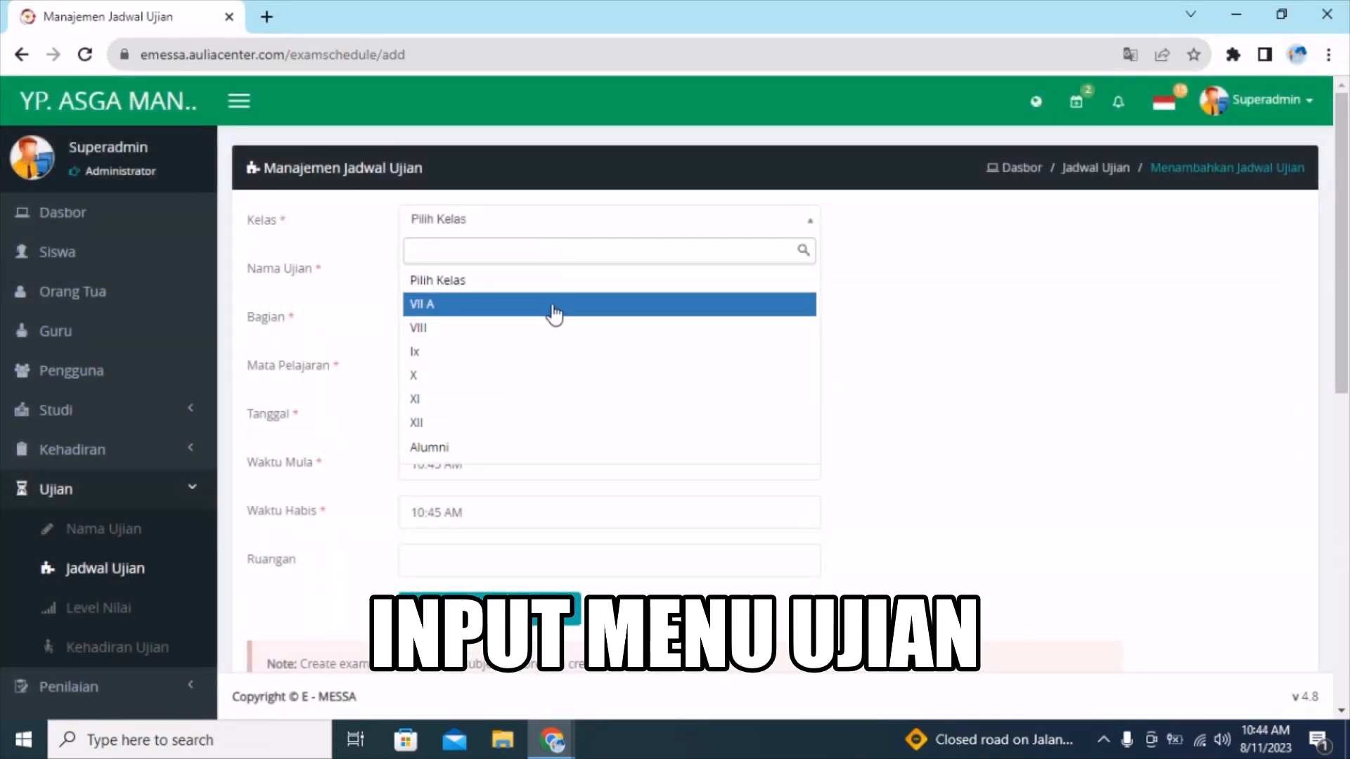
click(560, 233)
click(563, 236)
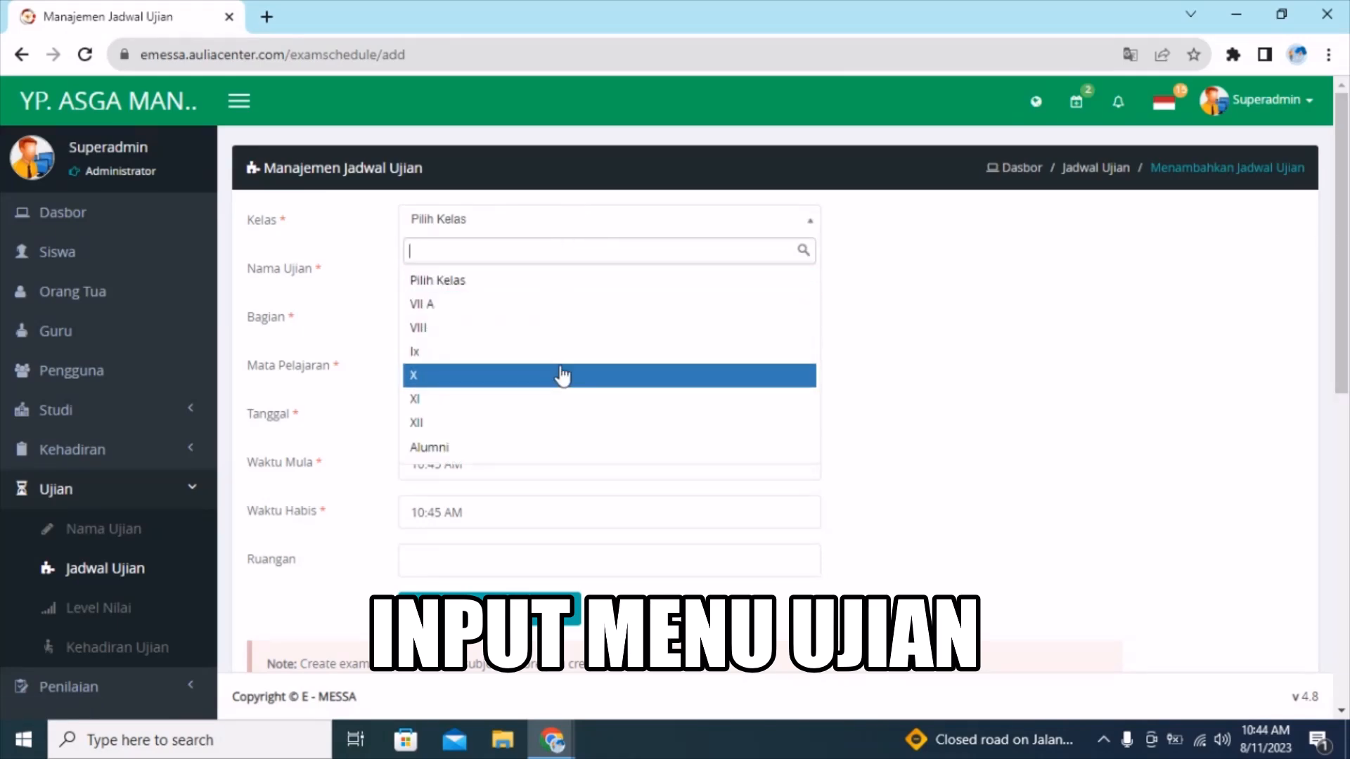
click(561, 376)
Choose Semester Ganjil as the exam name and MULTIMEDIA as the Bagian of the new exam schedule
click(592, 268)
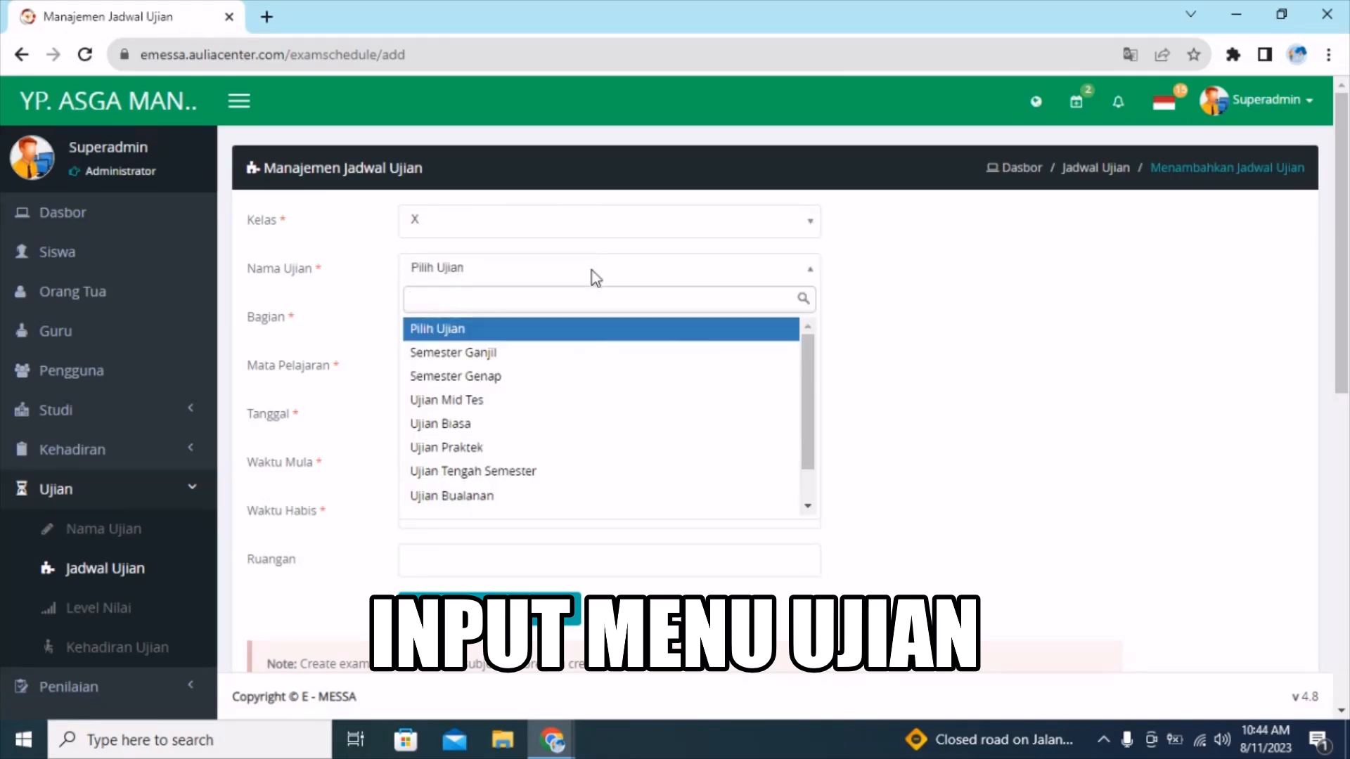
drag(807, 388, 807, 491)
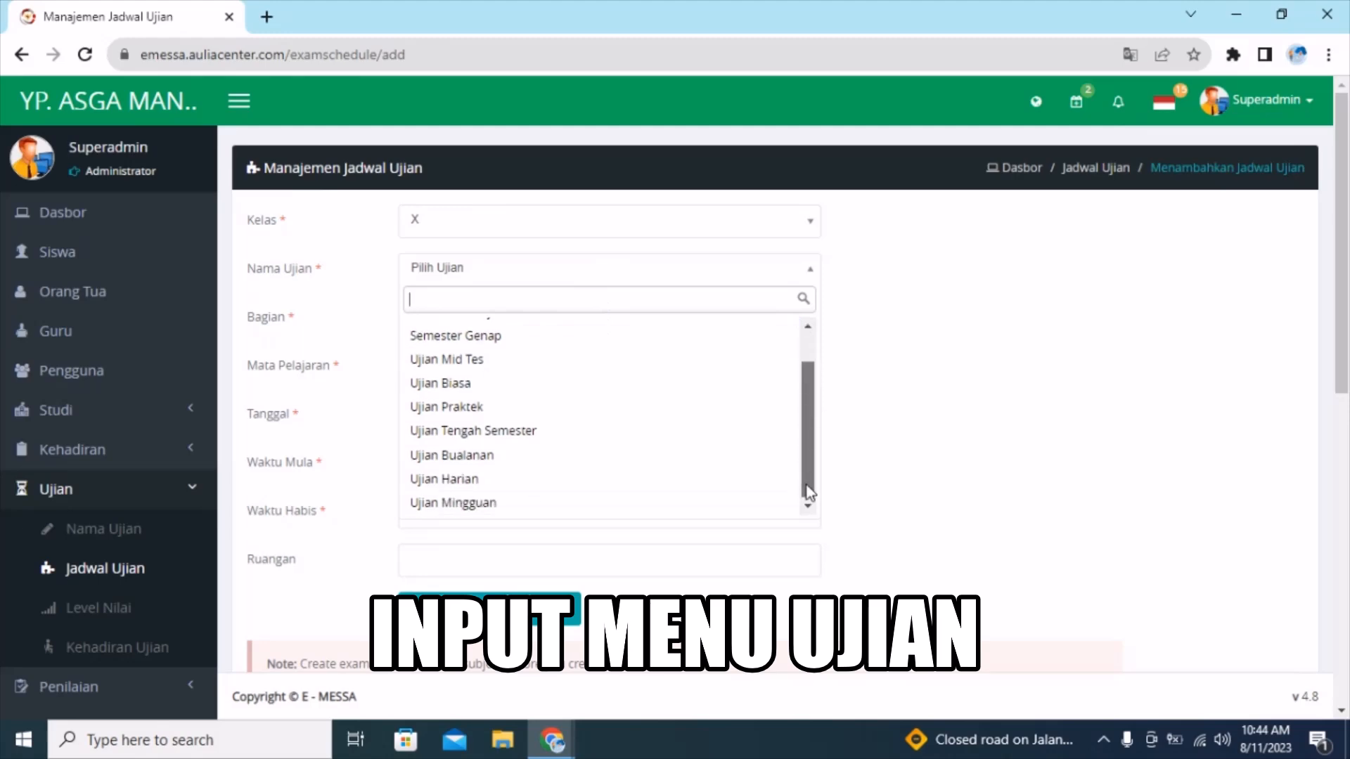
scroll(536, 370, up, 2)
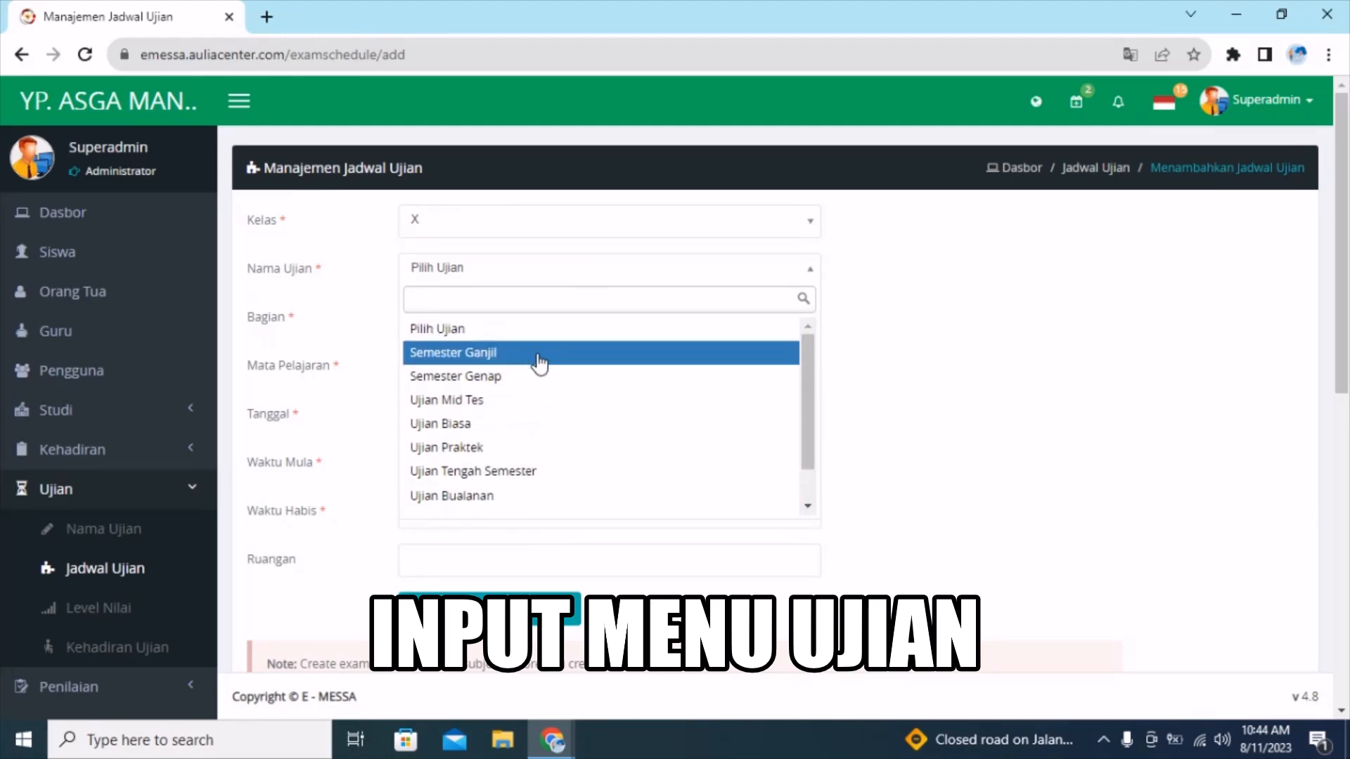
click(596, 354)
click(548, 322)
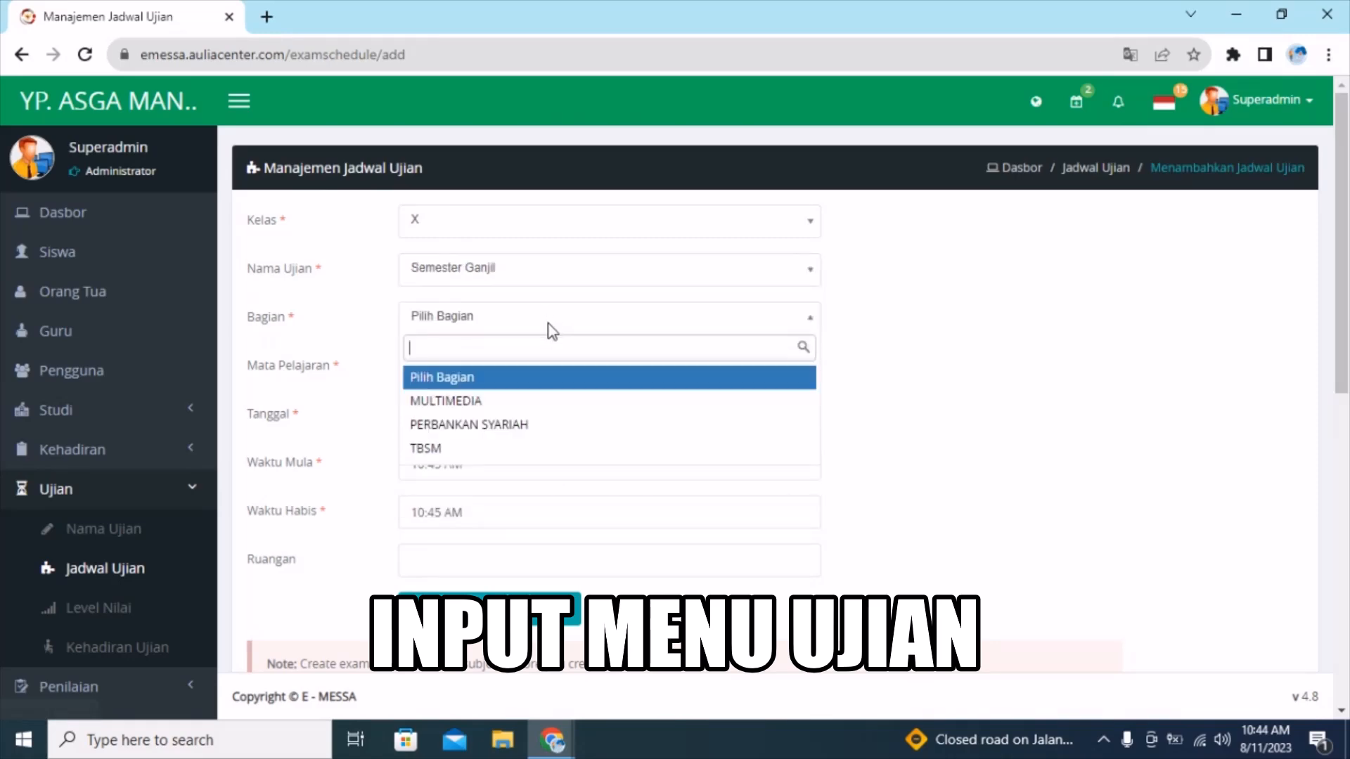
click(476, 404)
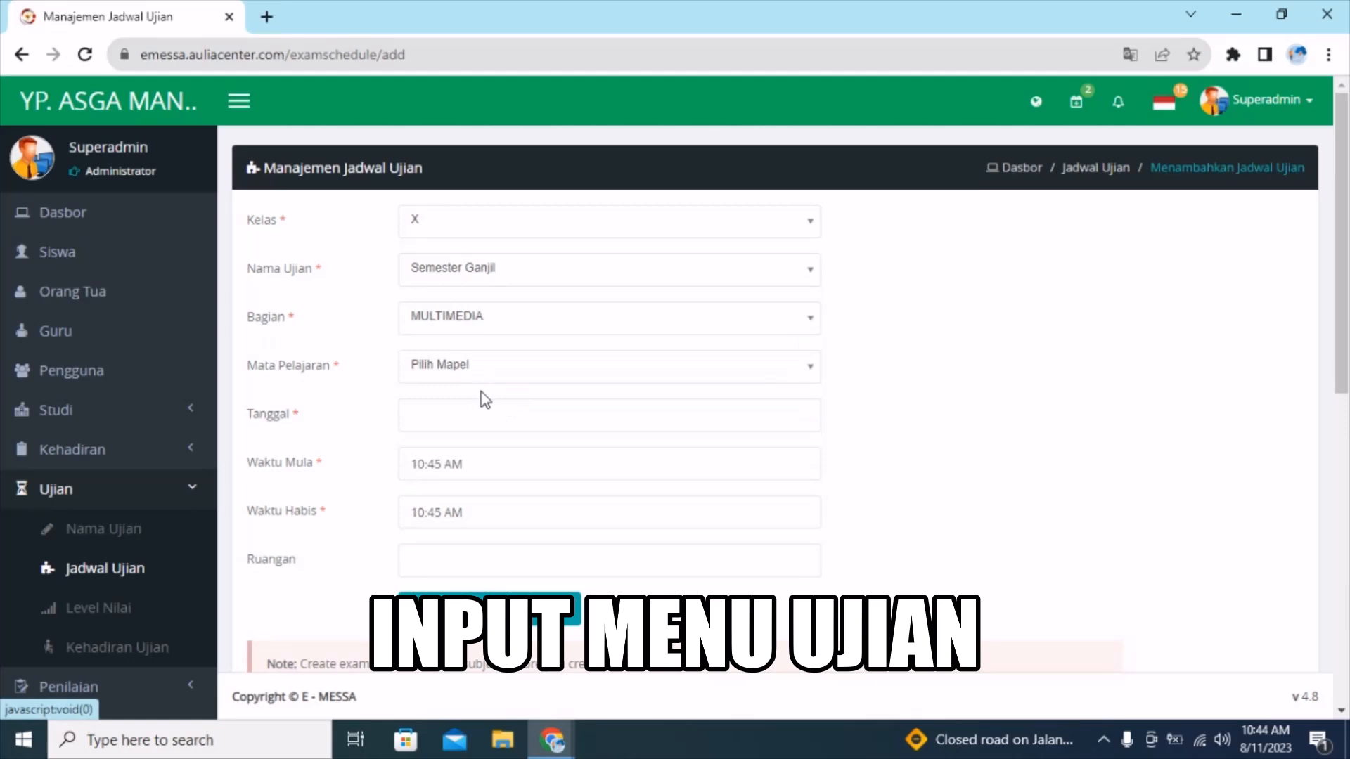
Check where Bagian entries are managed by expanding the Studi section, and collapse it again
drag(299, 330, 235, 335)
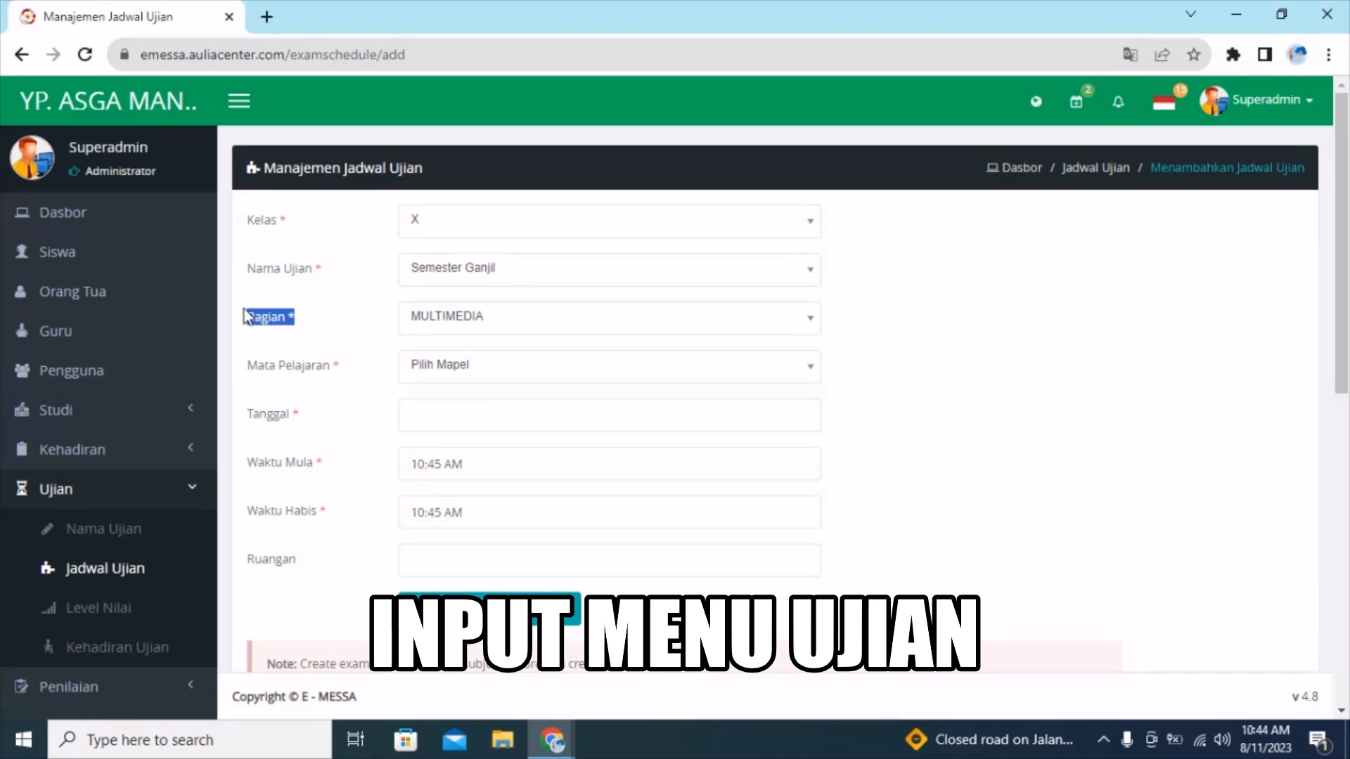
click(96, 421)
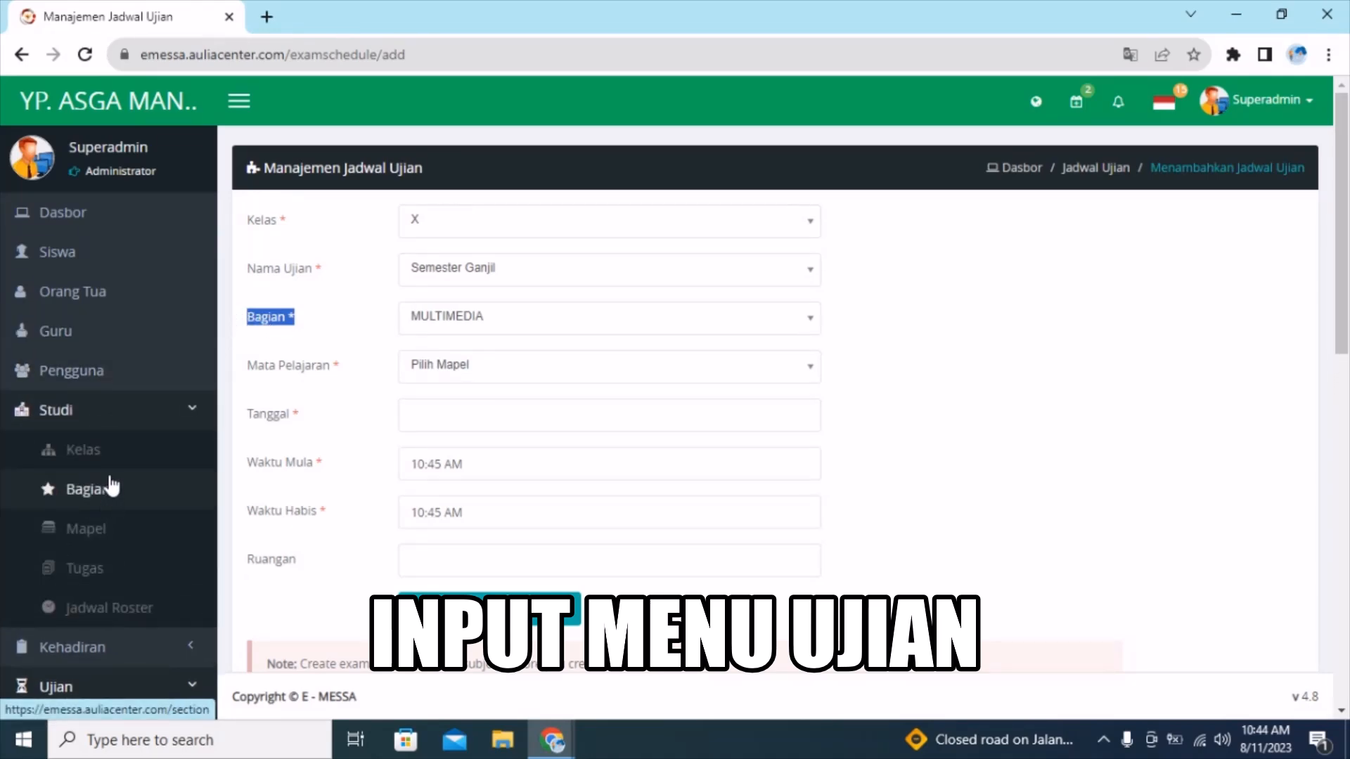
click(184, 414)
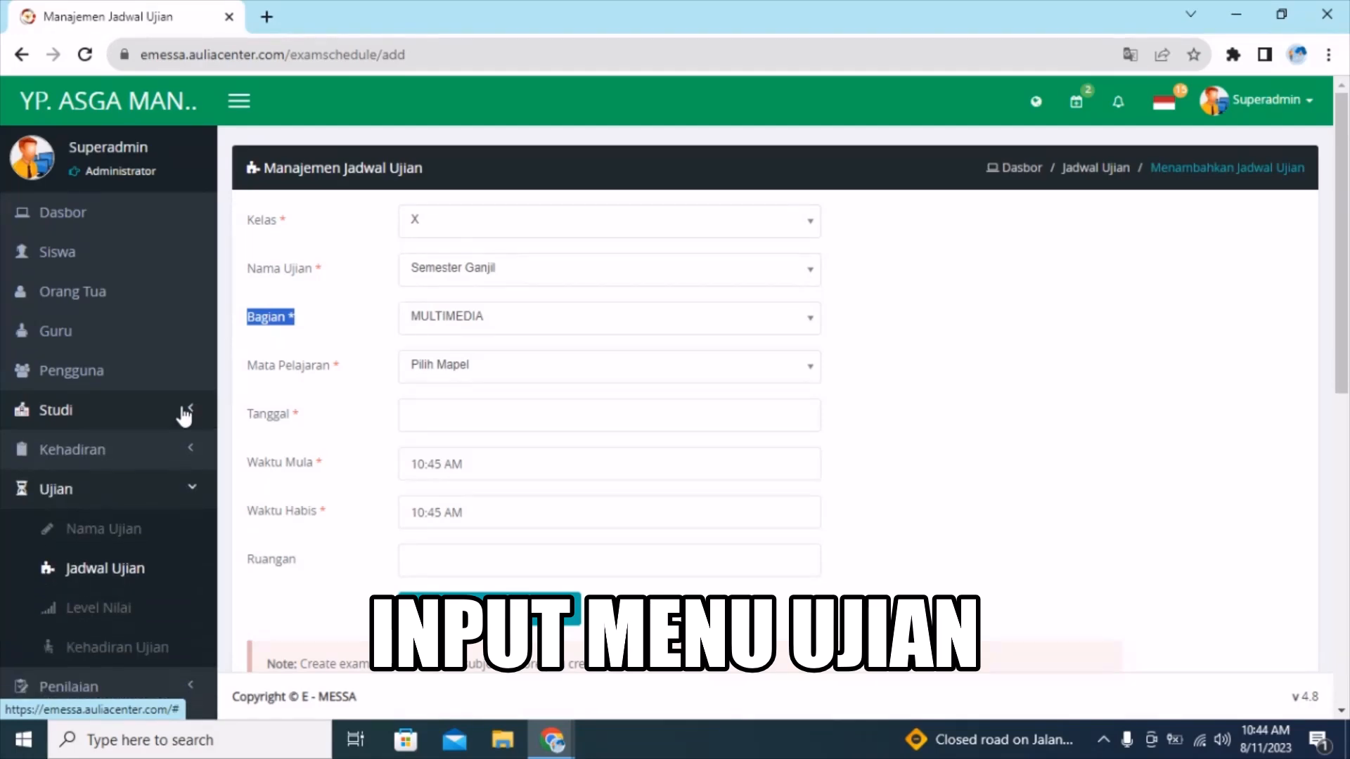
Choose Bahasa Indonesia as the Mata Pelajaran and set the Tanggal of the new exam schedule to today's date, 11-08-2023
click(507, 320)
click(516, 320)
click(552, 365)
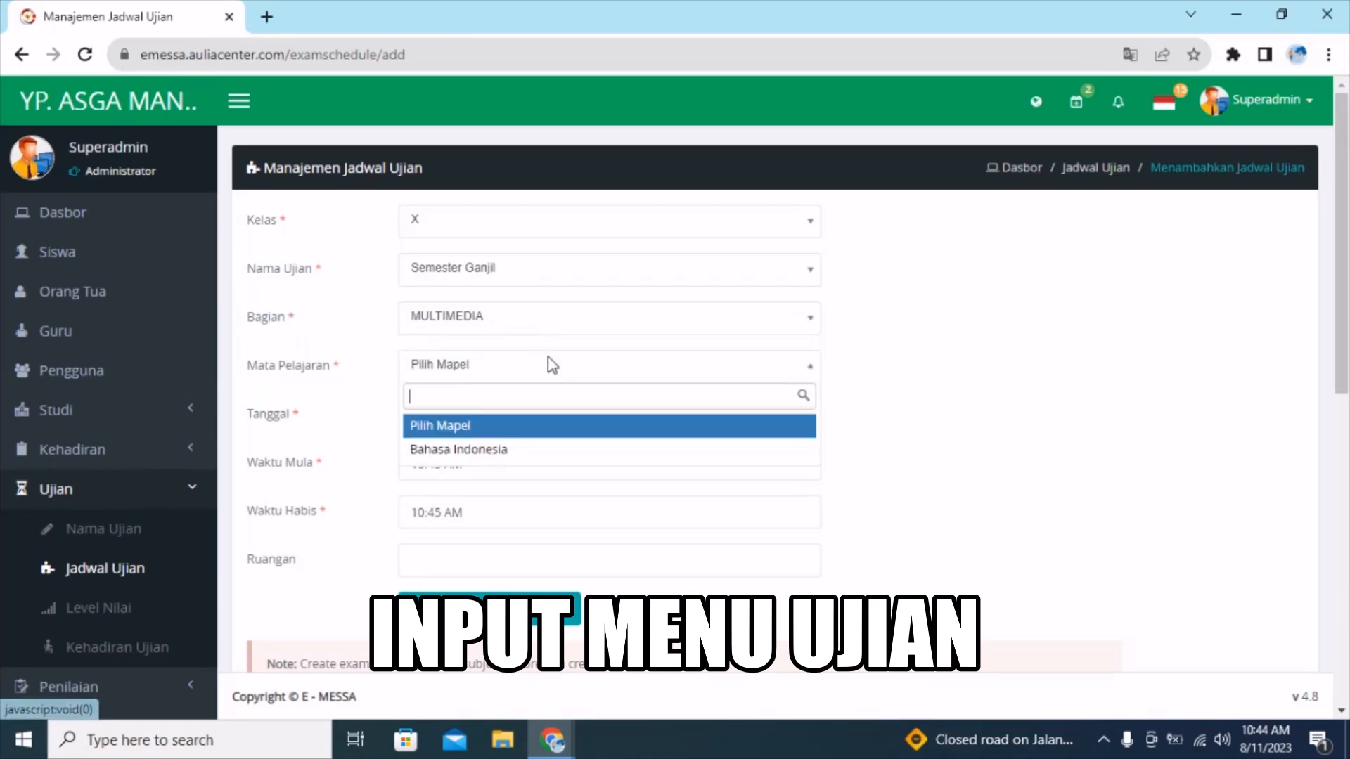
click(534, 453)
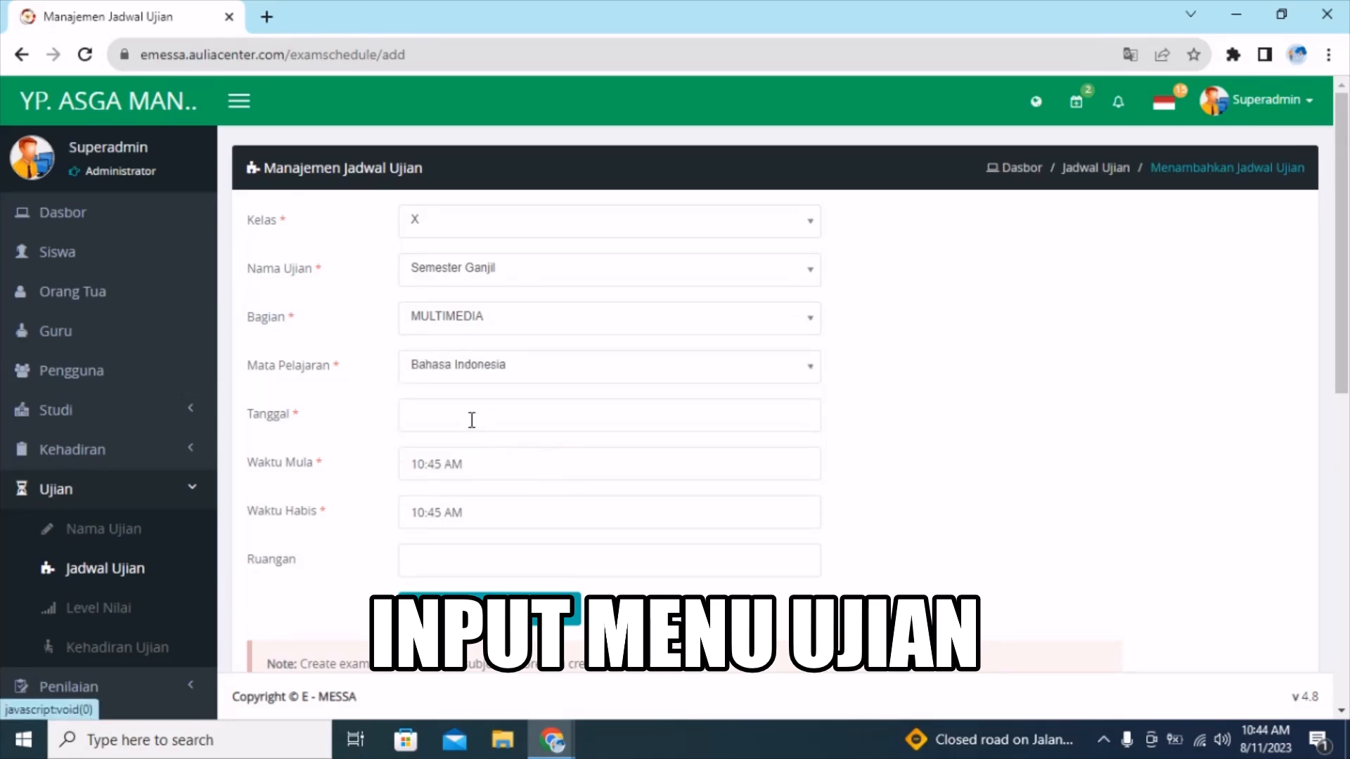
click(472, 418)
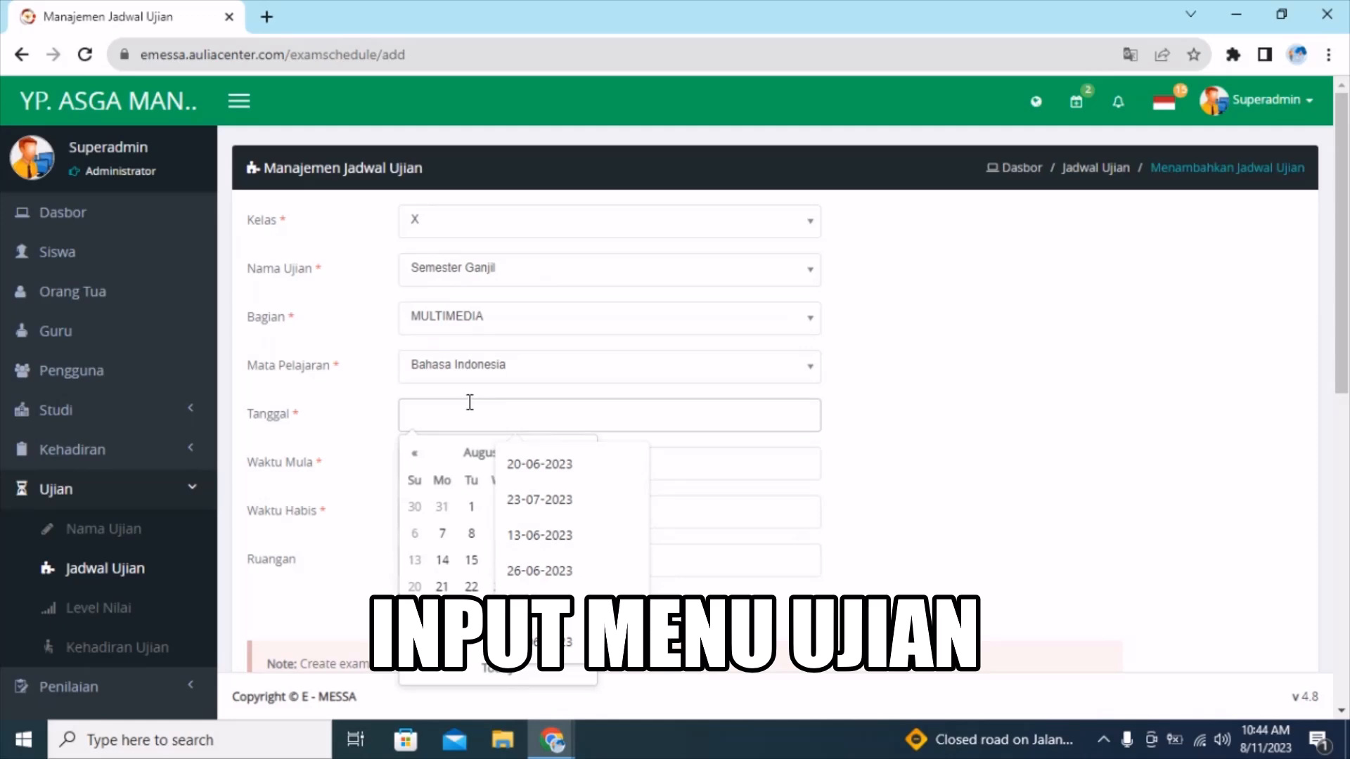
click(483, 670)
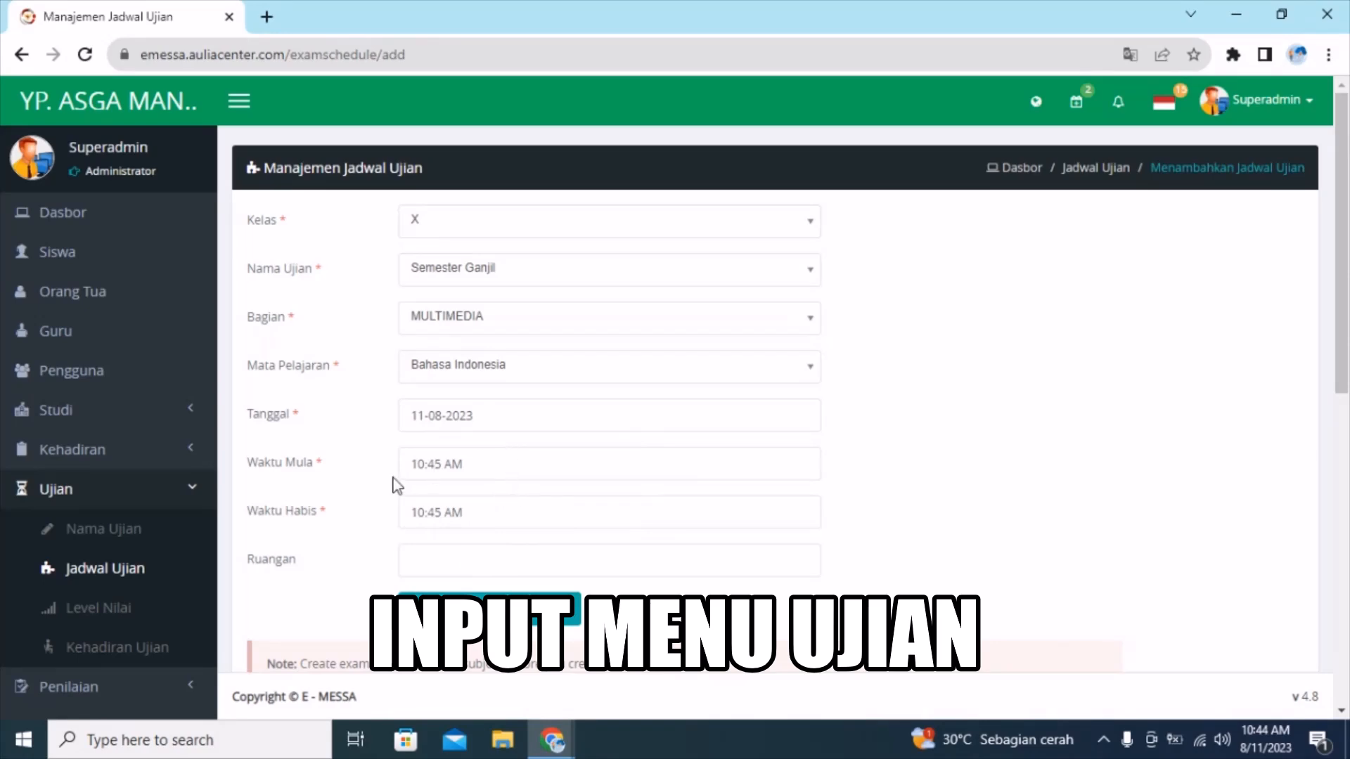
Set the start time (Waktu Mula) of the exam to 8:00 AM
click(418, 470)
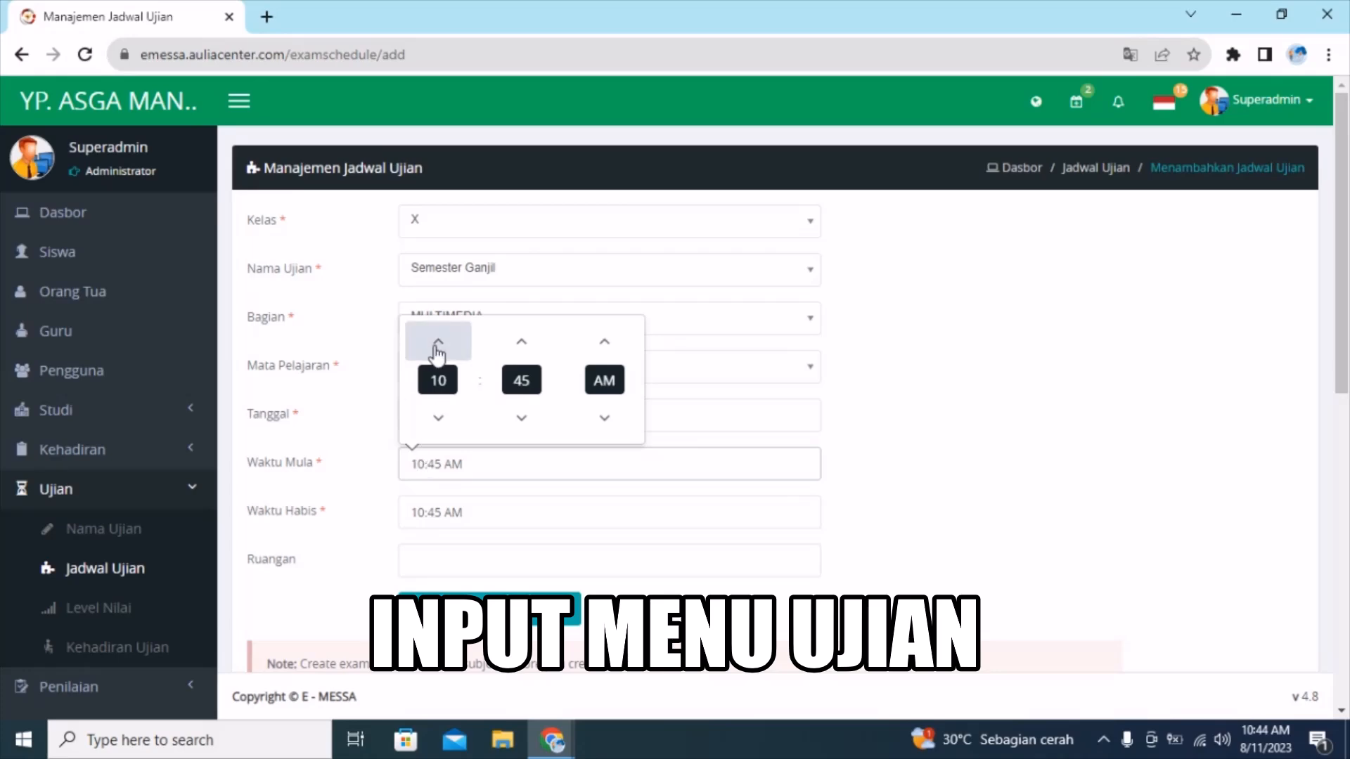
click(436, 420)
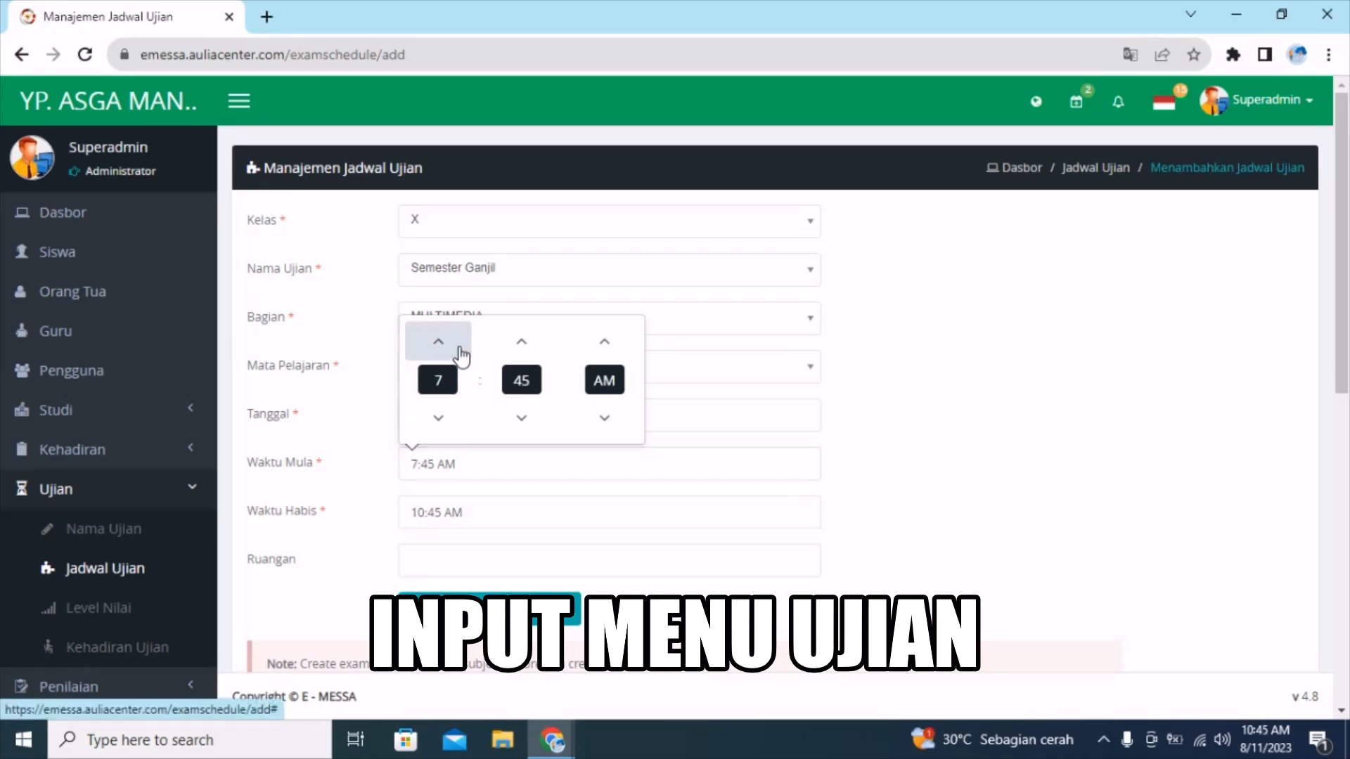
click(440, 341)
click(521, 422)
click(520, 422)
click(521, 422)
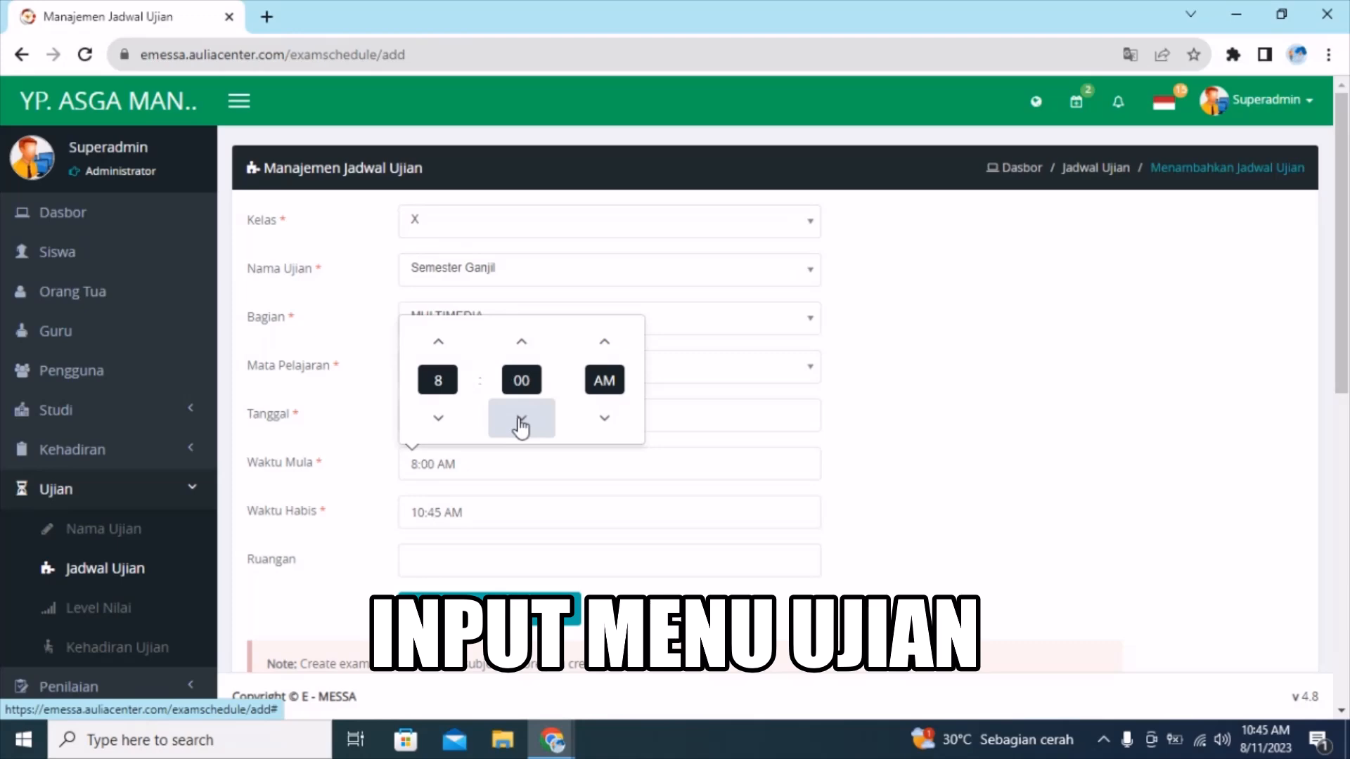
Set the end time (Waktu Habis) of the exam to 9:15 AM
click(475, 514)
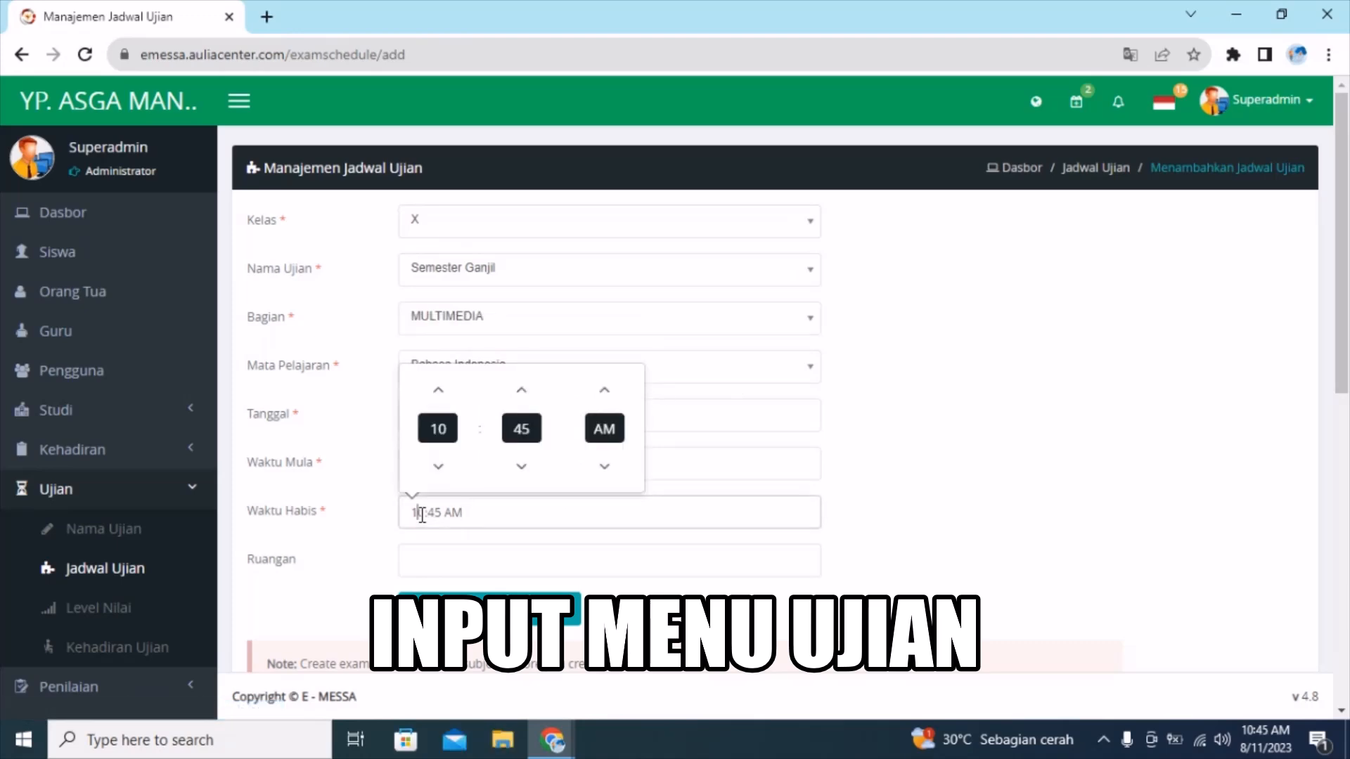
click(435, 397)
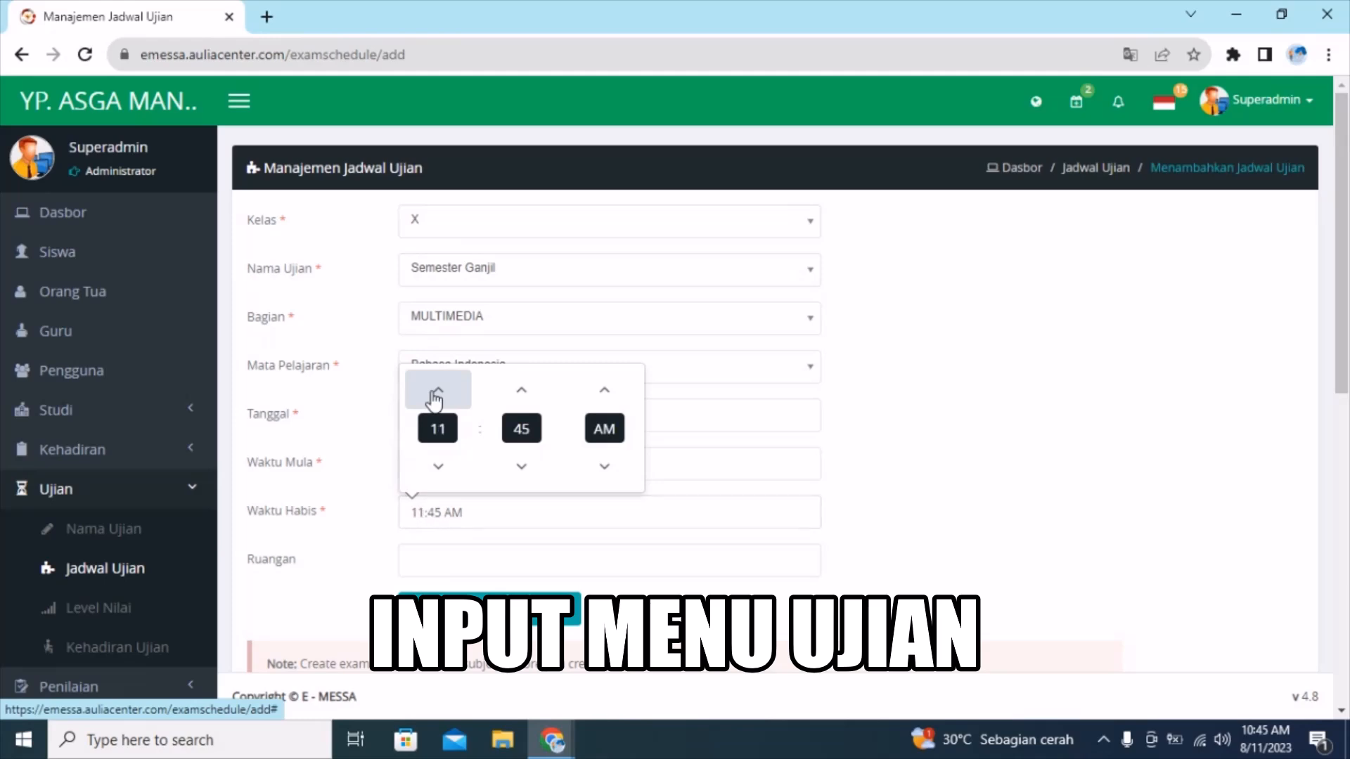
click(438, 466)
click(438, 466)
click(438, 466)
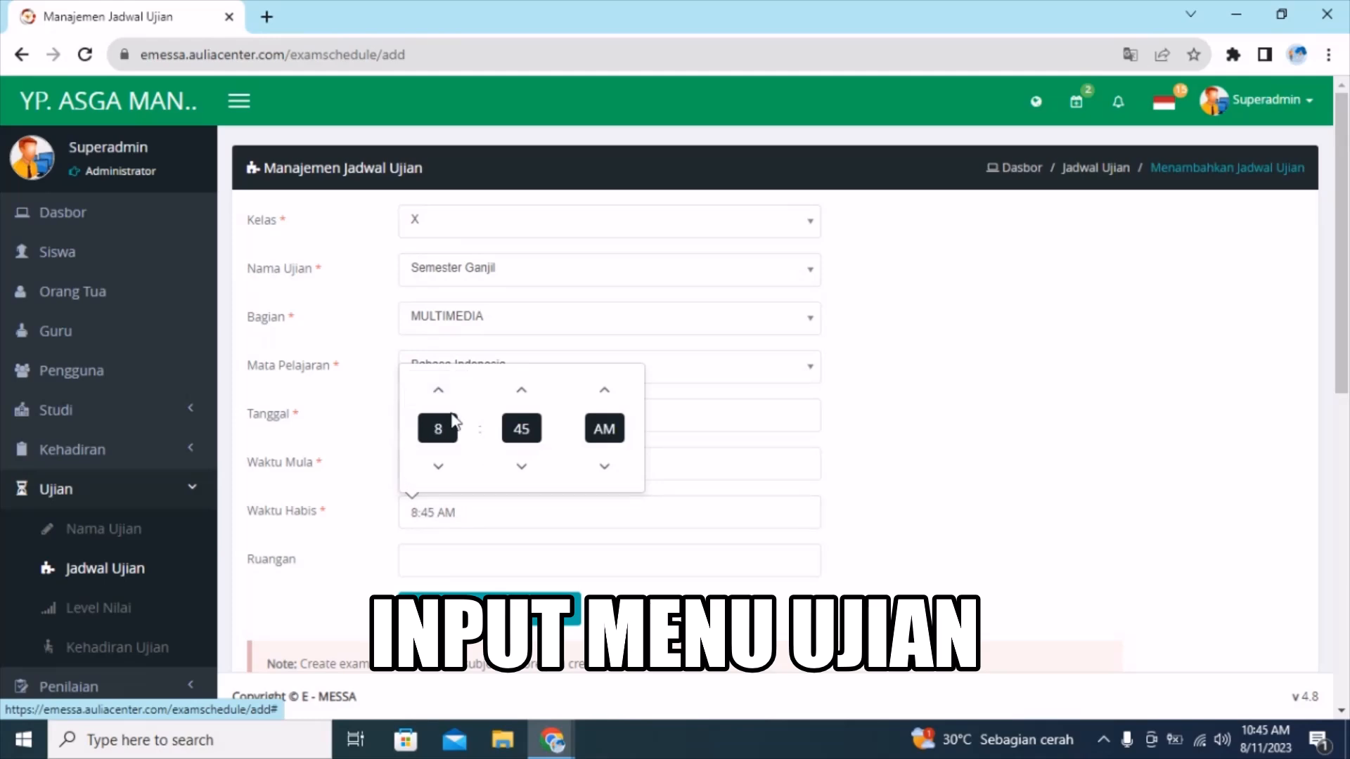
click(438, 391)
click(522, 468)
click(522, 467)
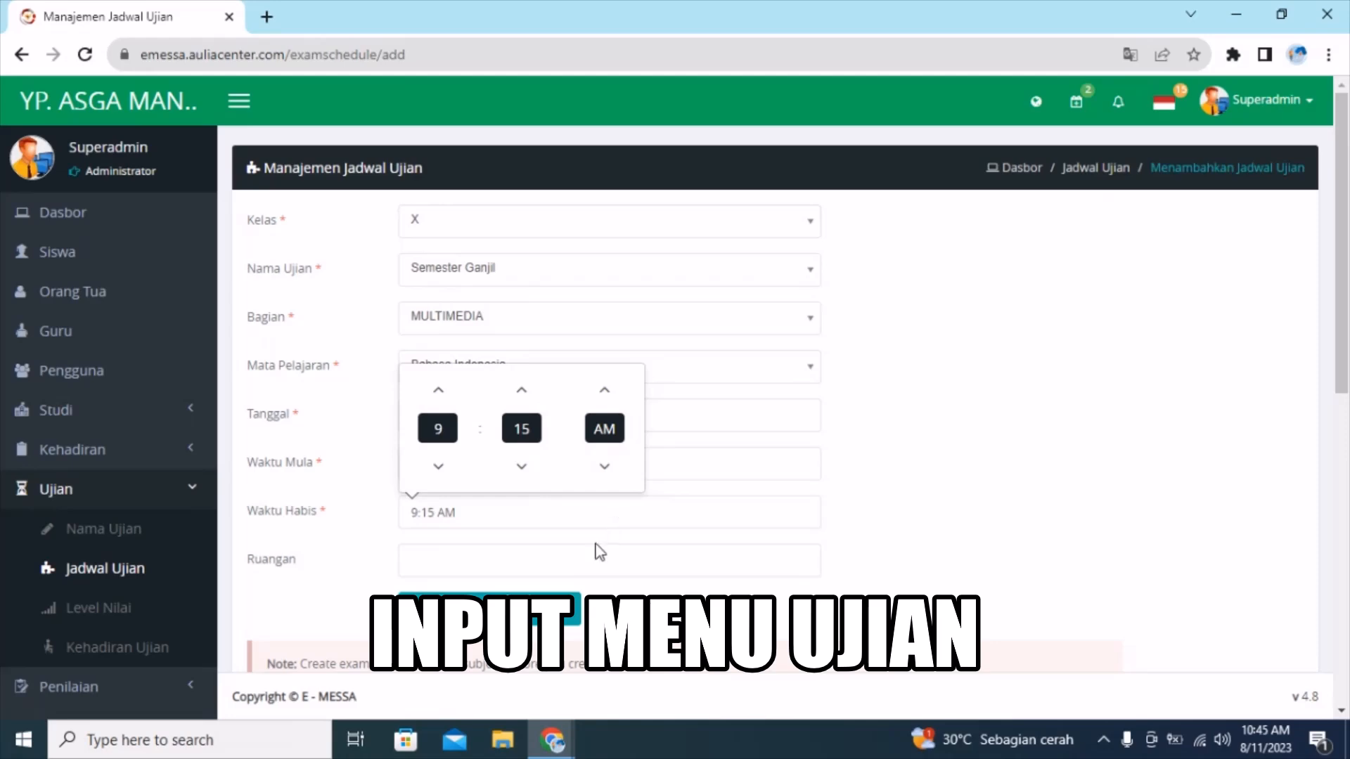
Save the exam schedule with Kelas X as the Ruangan and display the schedules of class X
click(482, 549)
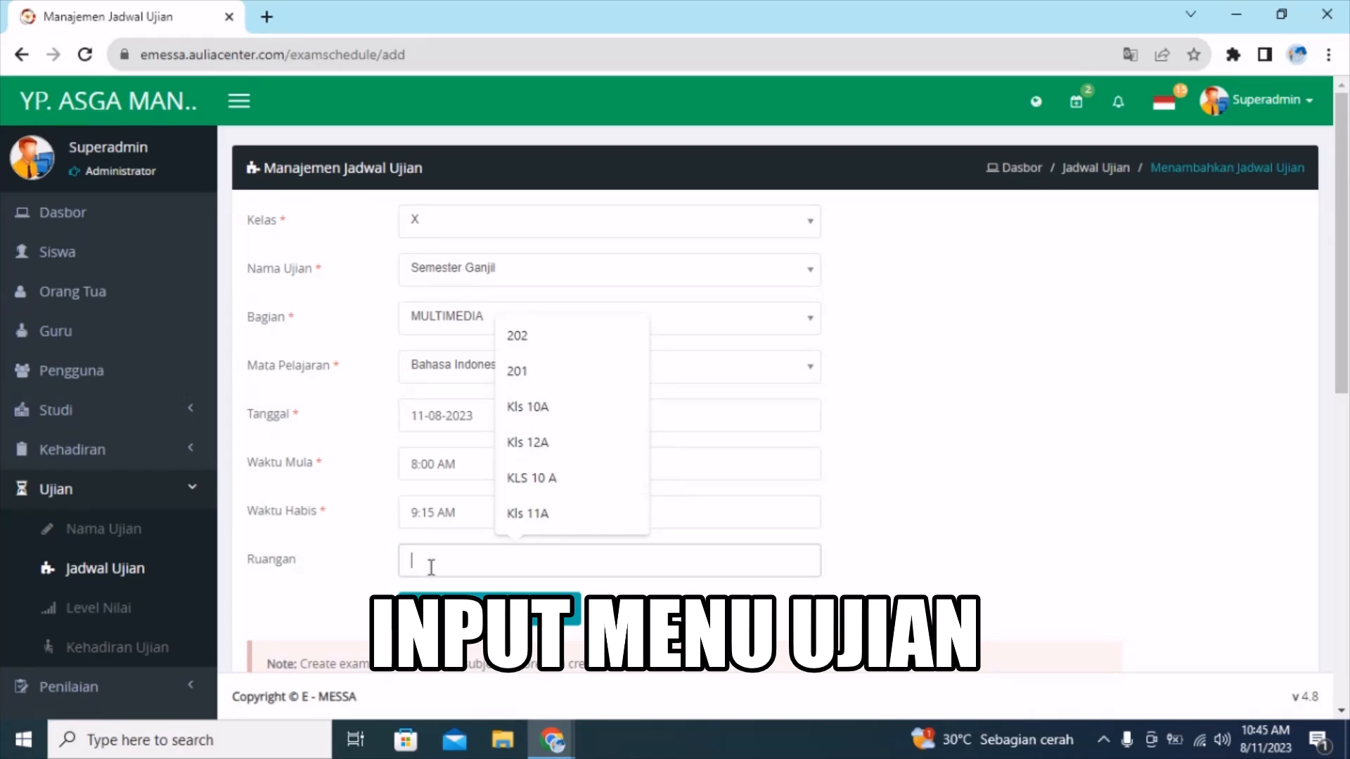
text(elas)
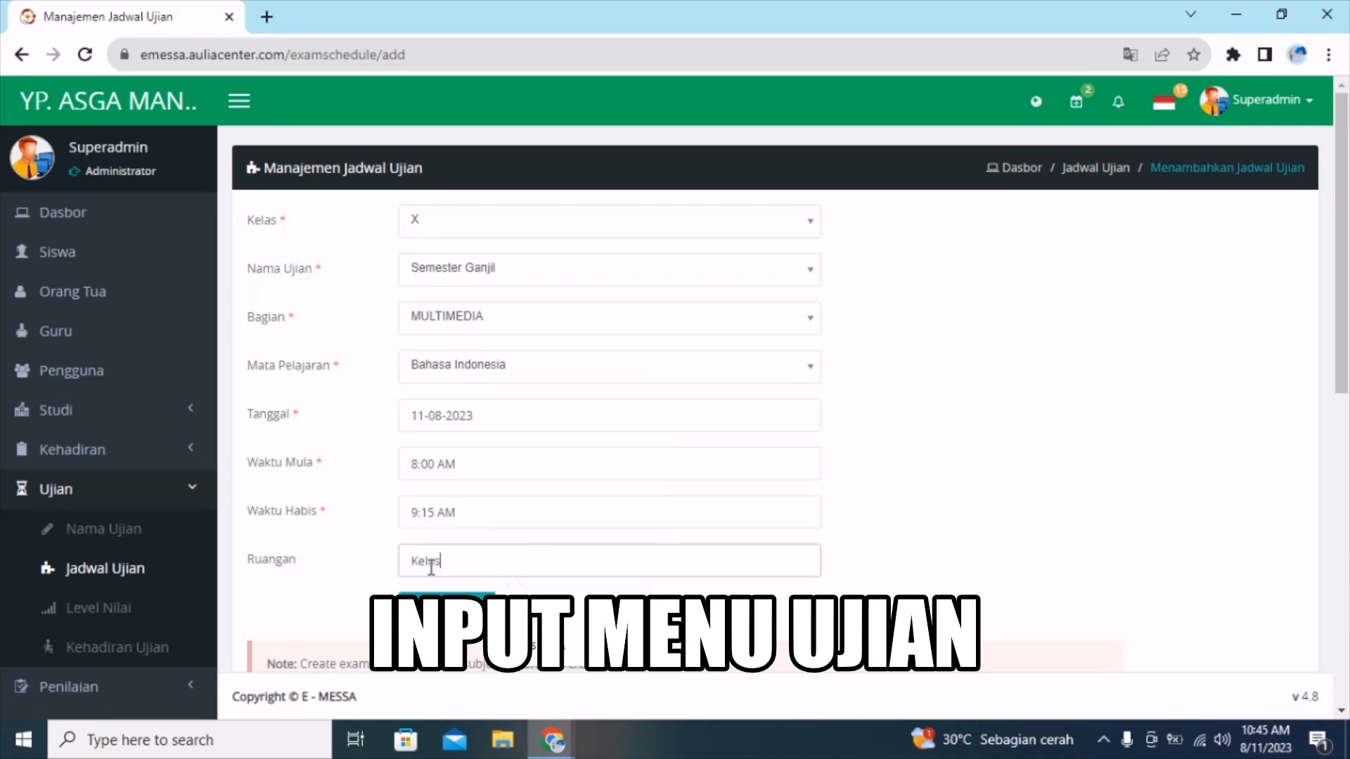
text( X)
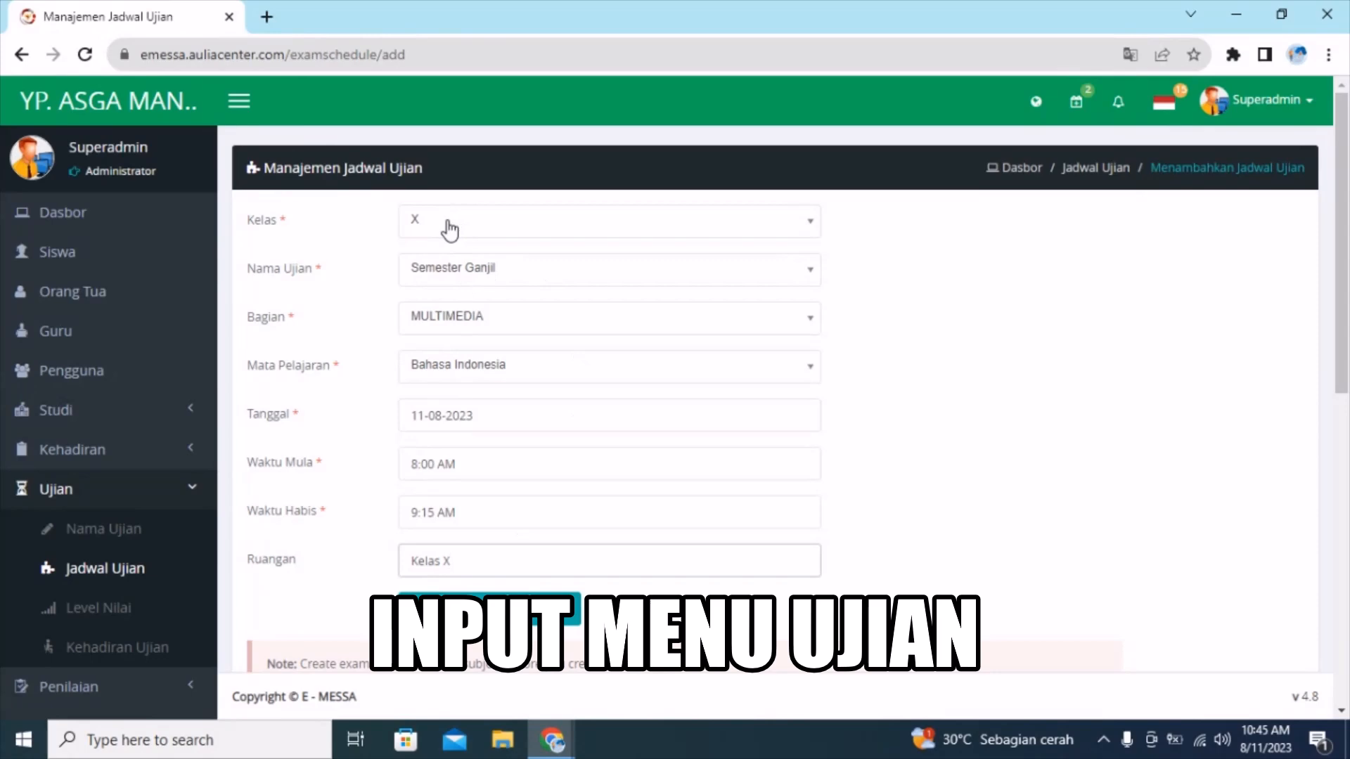
key(Return)
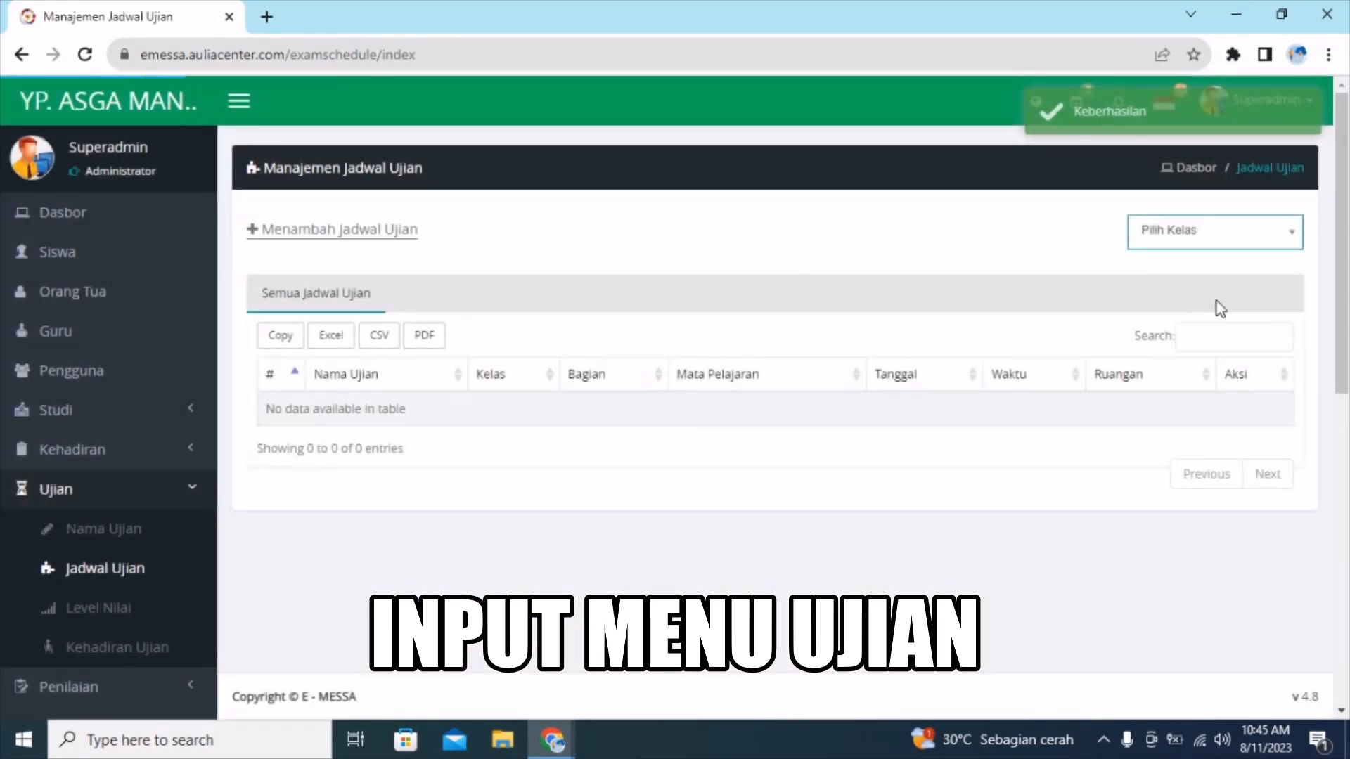
click(1257, 235)
click(1184, 391)
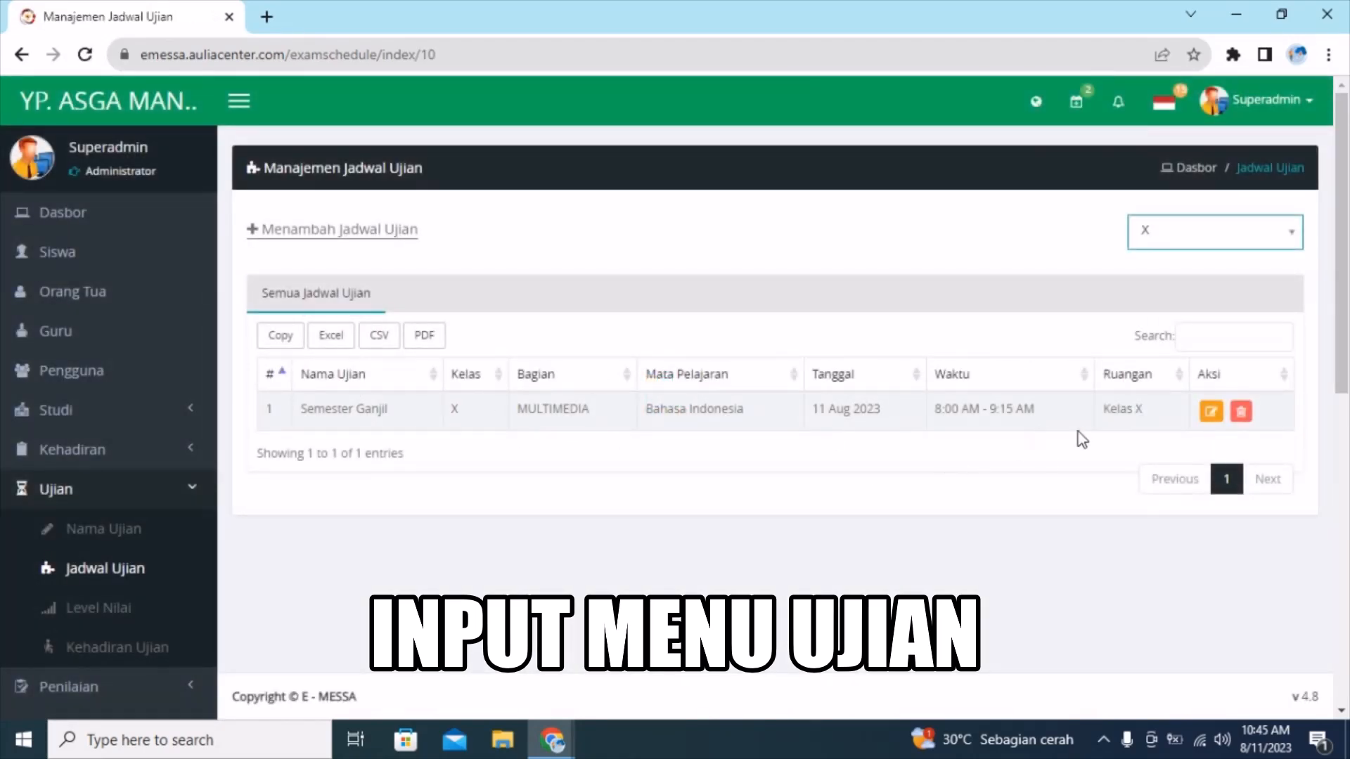
Start another exam schedule for class XI with Semester Ganjil as the exam name and TBSM as the Bagian
click(380, 236)
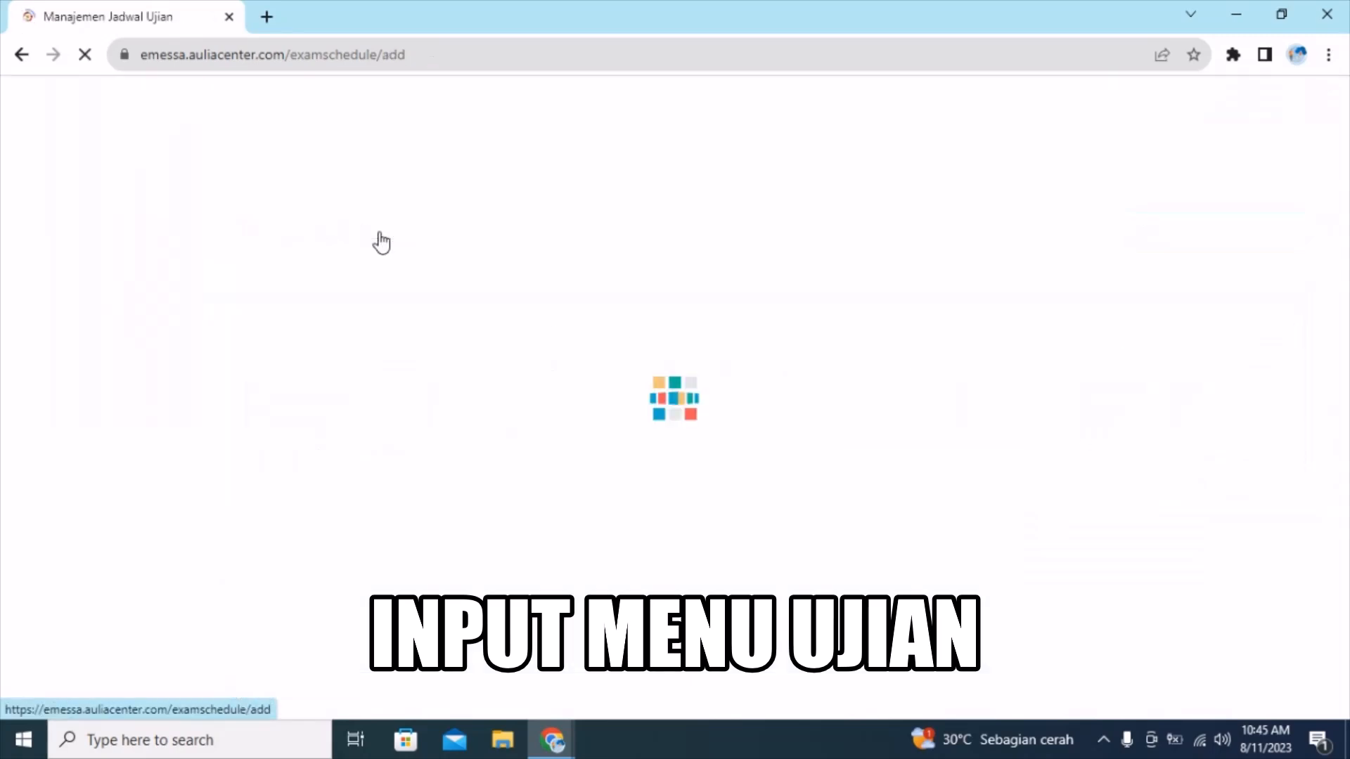
click(524, 222)
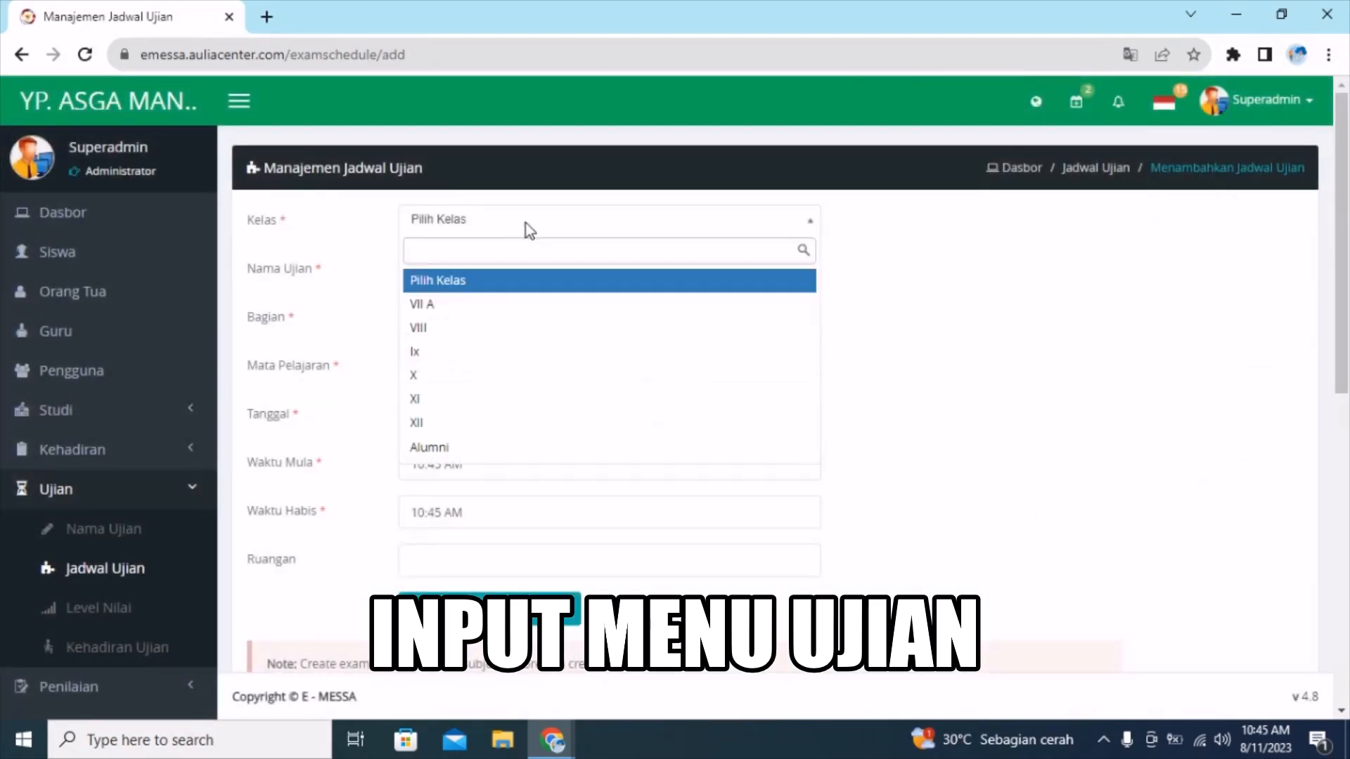
click(503, 399)
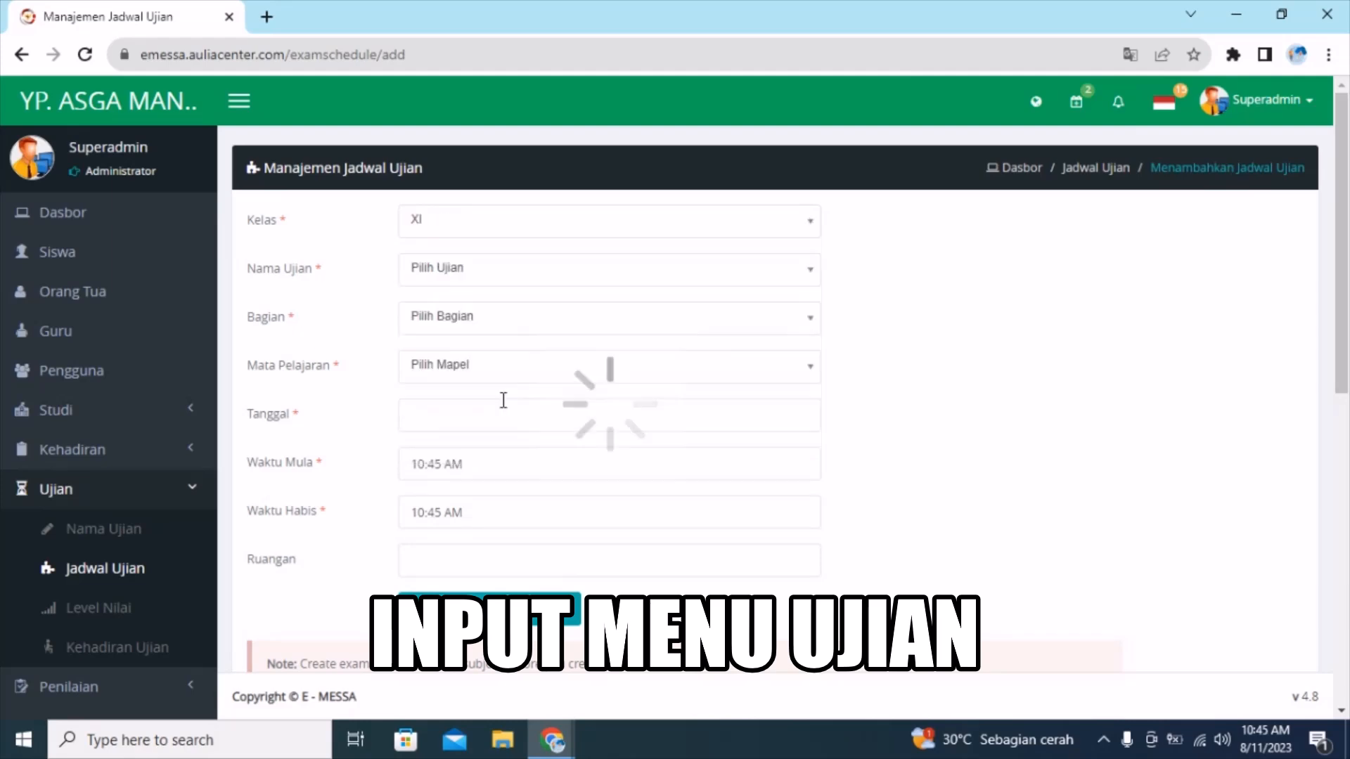
click(545, 268)
click(527, 357)
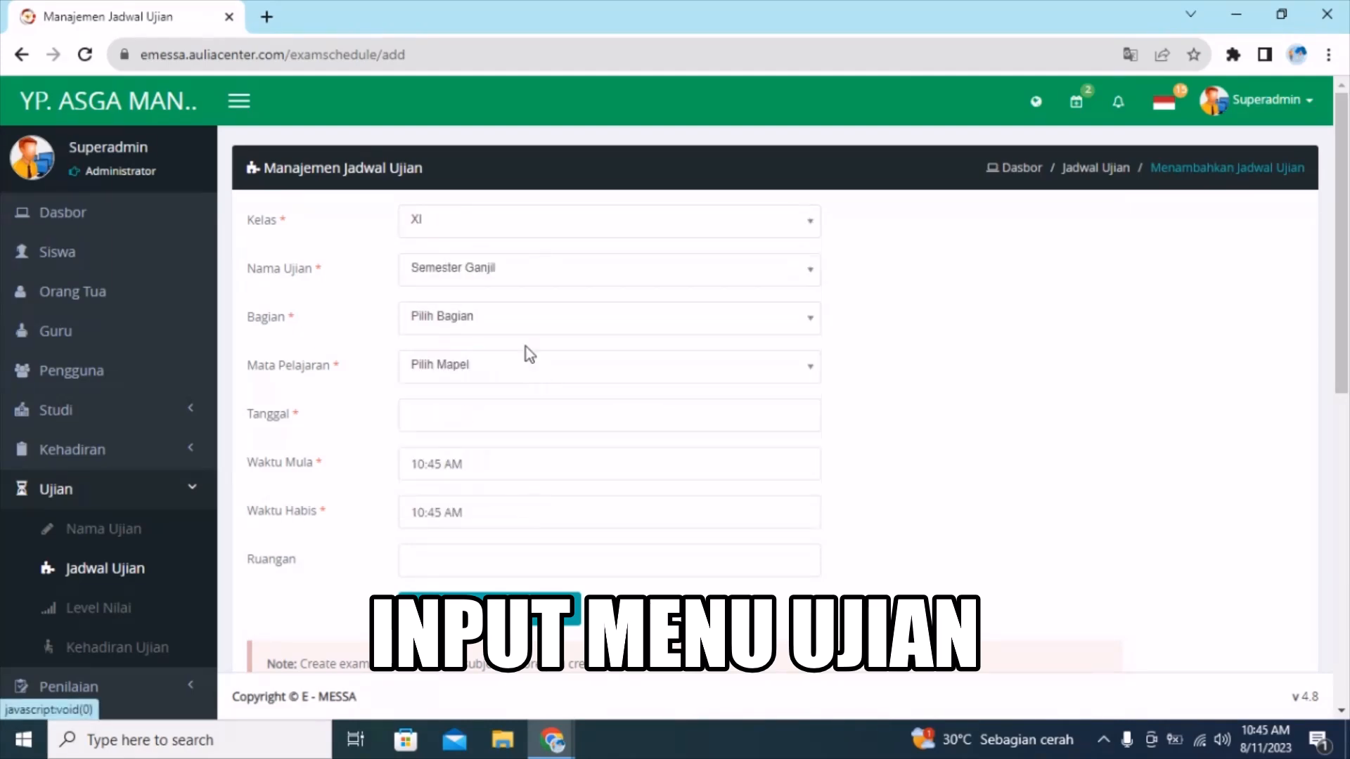
click(535, 328)
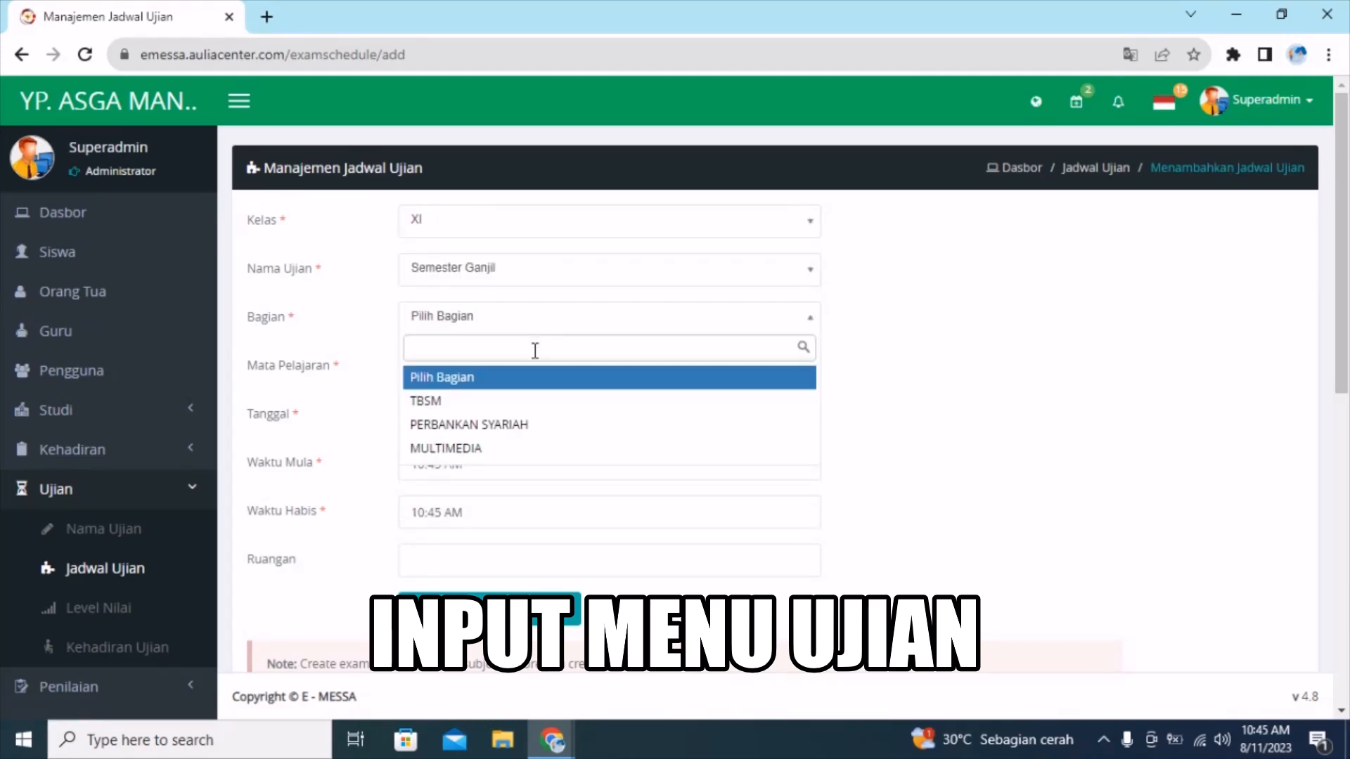
click(522, 402)
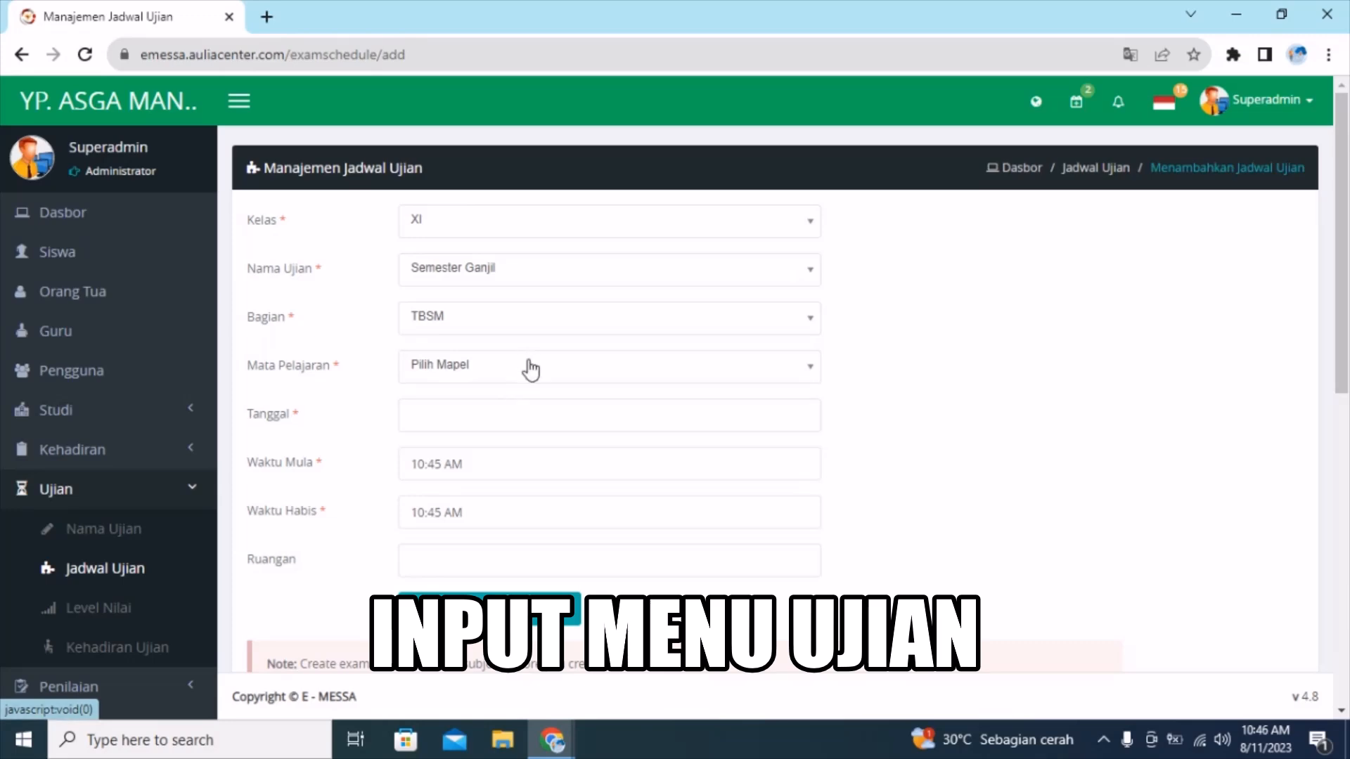
Look through the Mata Pelajaran, Tanggal, Waktu Mula, Waktu Habis and Ruangan fields of the class XI schedule without filling them in
click(529, 366)
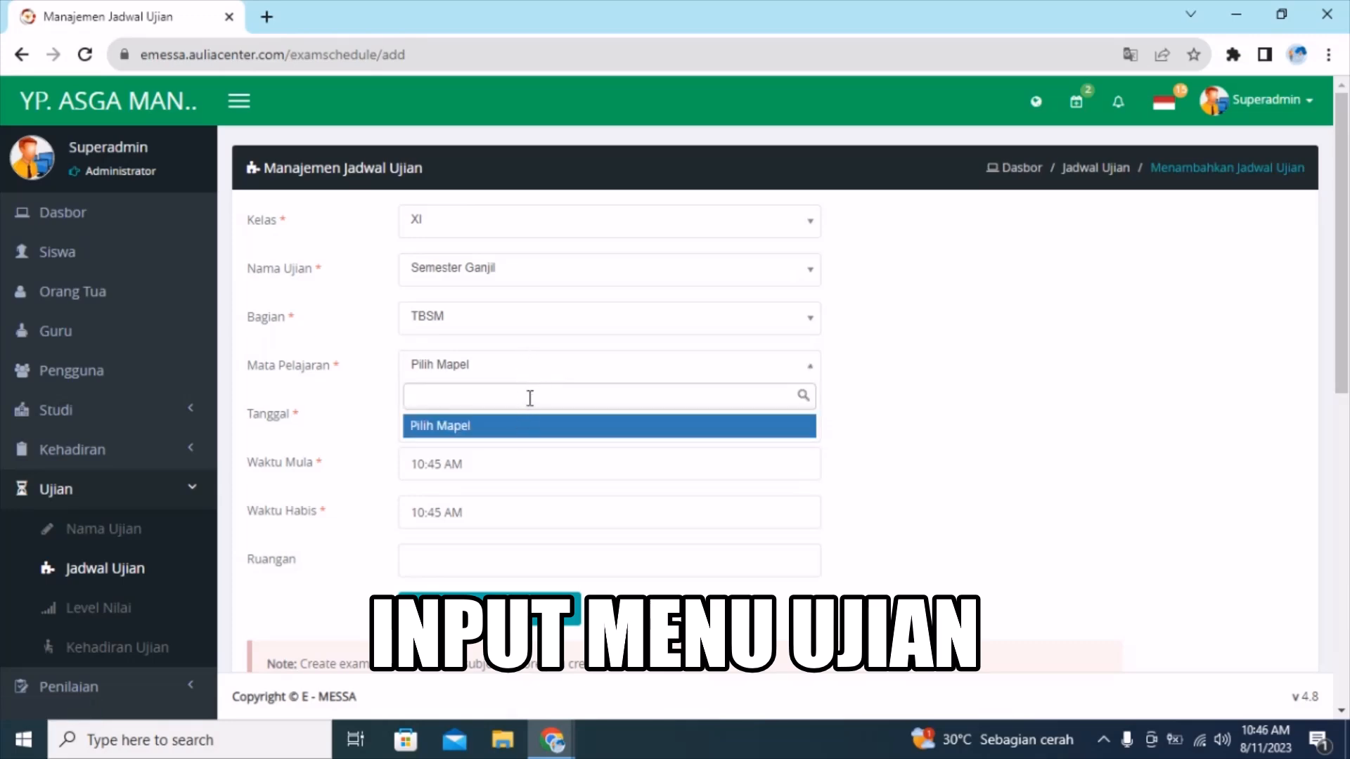
click(450, 455)
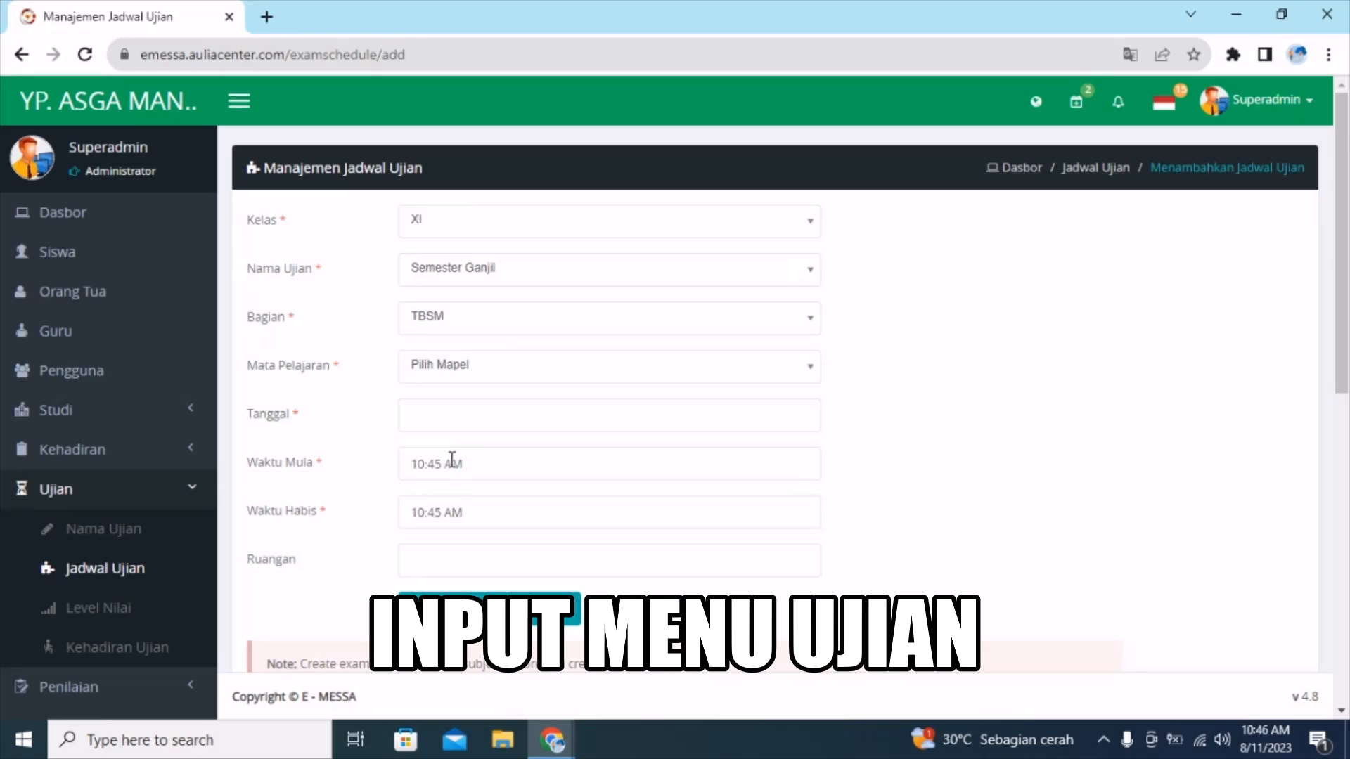
click(460, 415)
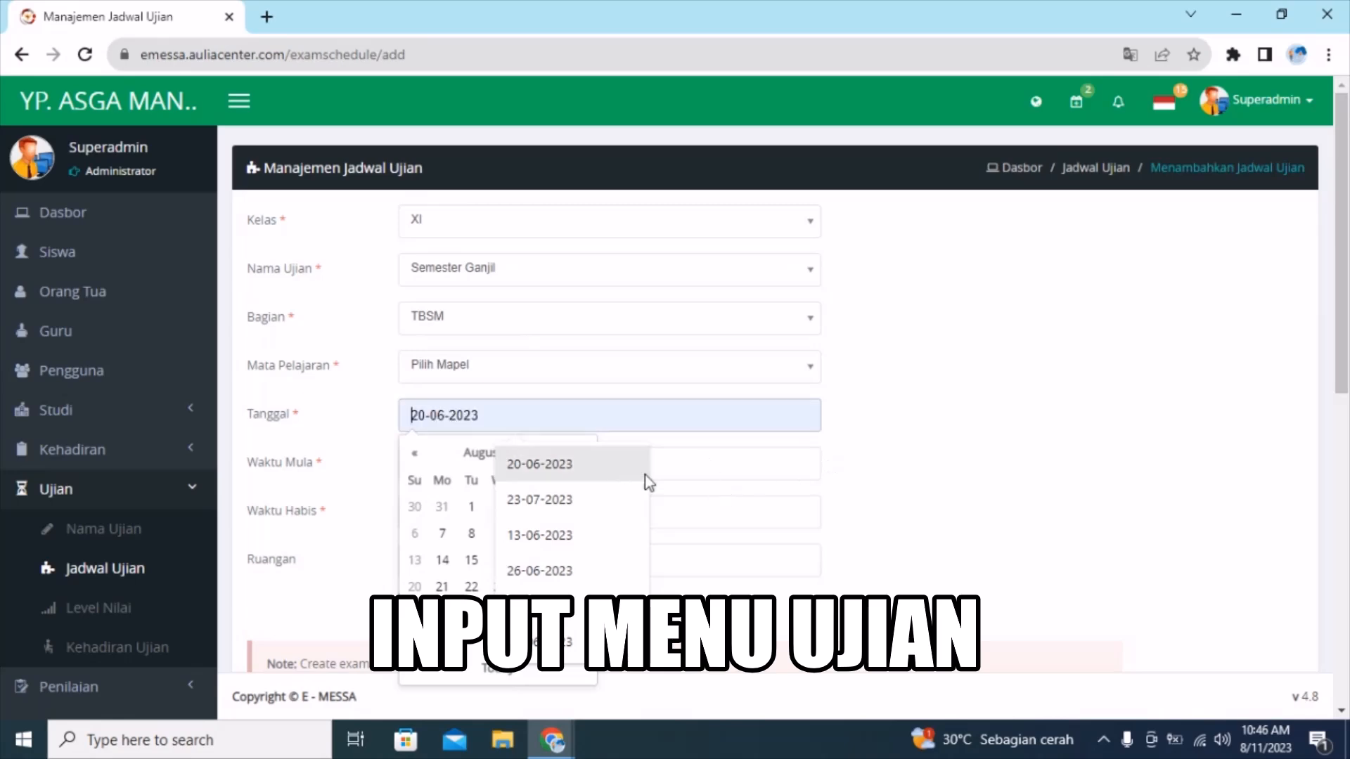
click(714, 463)
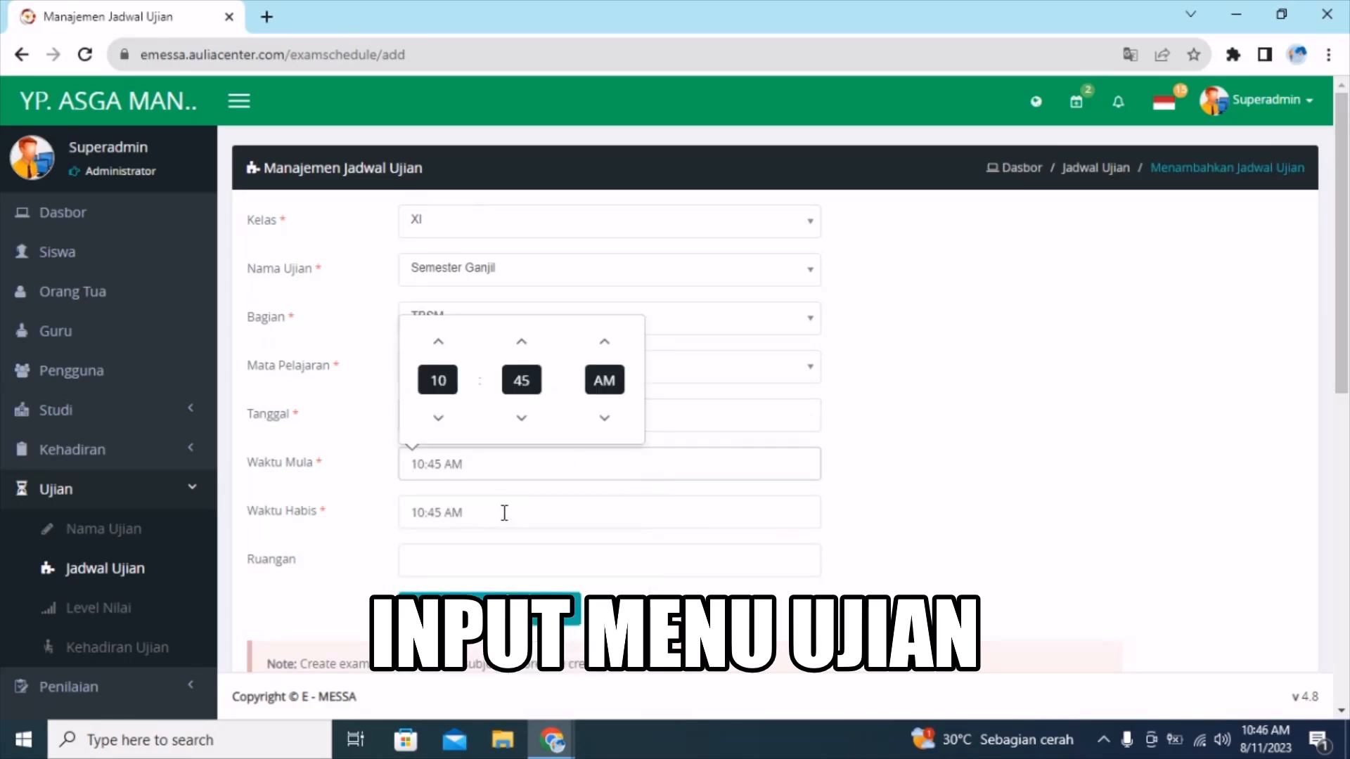
click(504, 512)
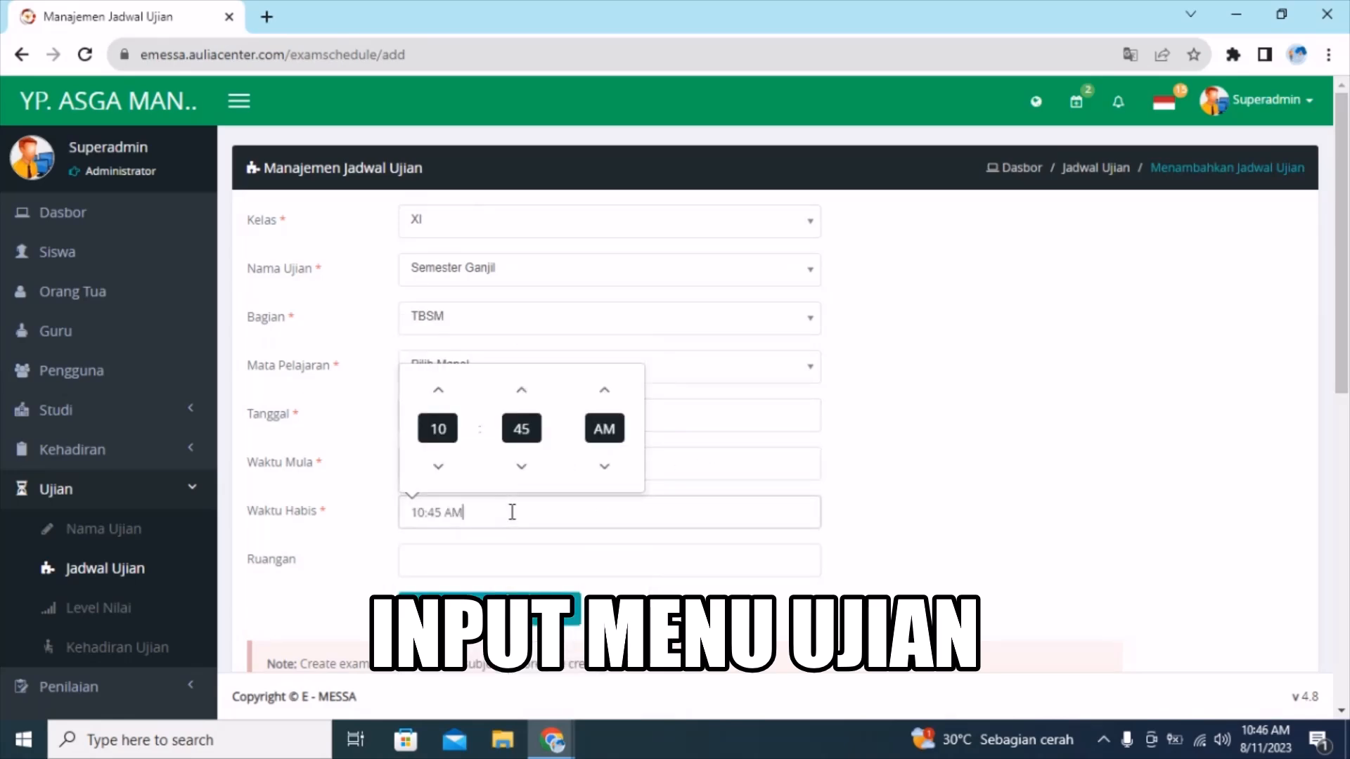
click(512, 561)
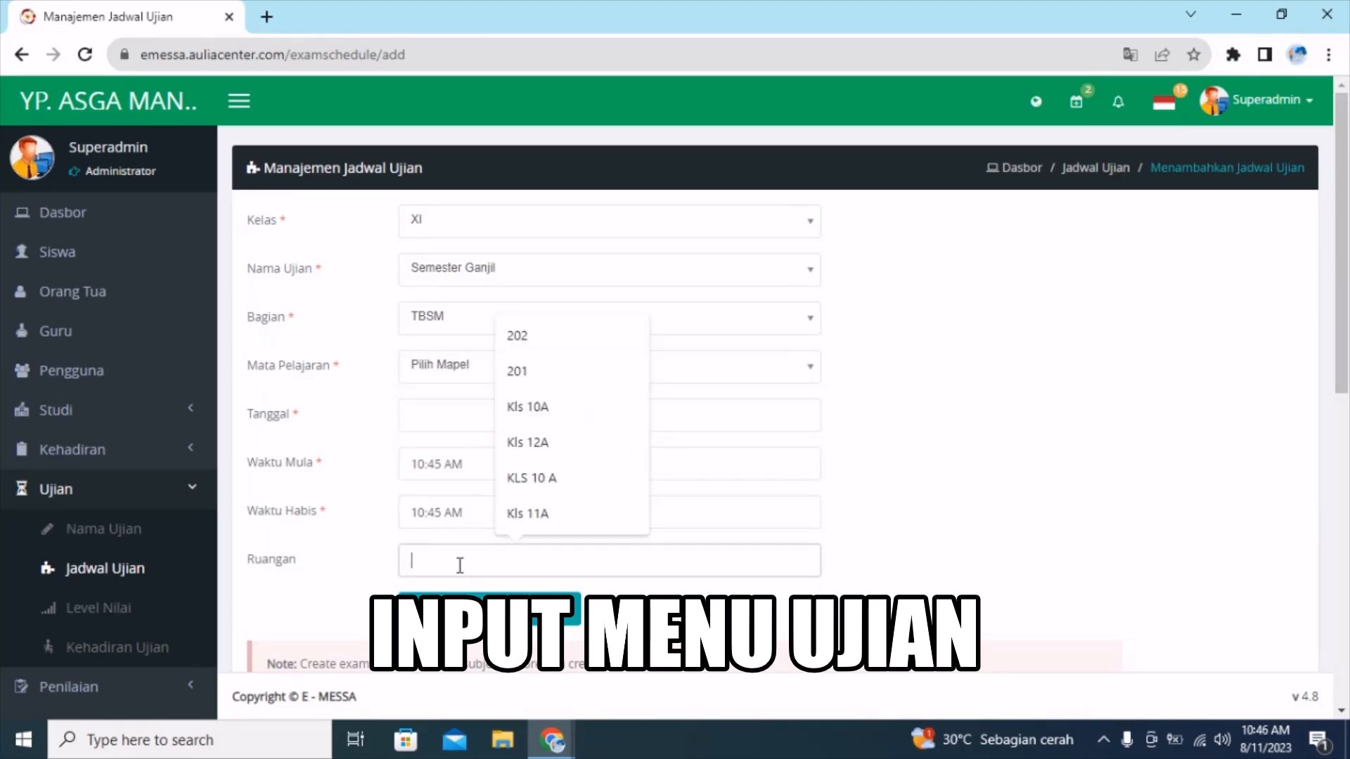
click(353, 583)
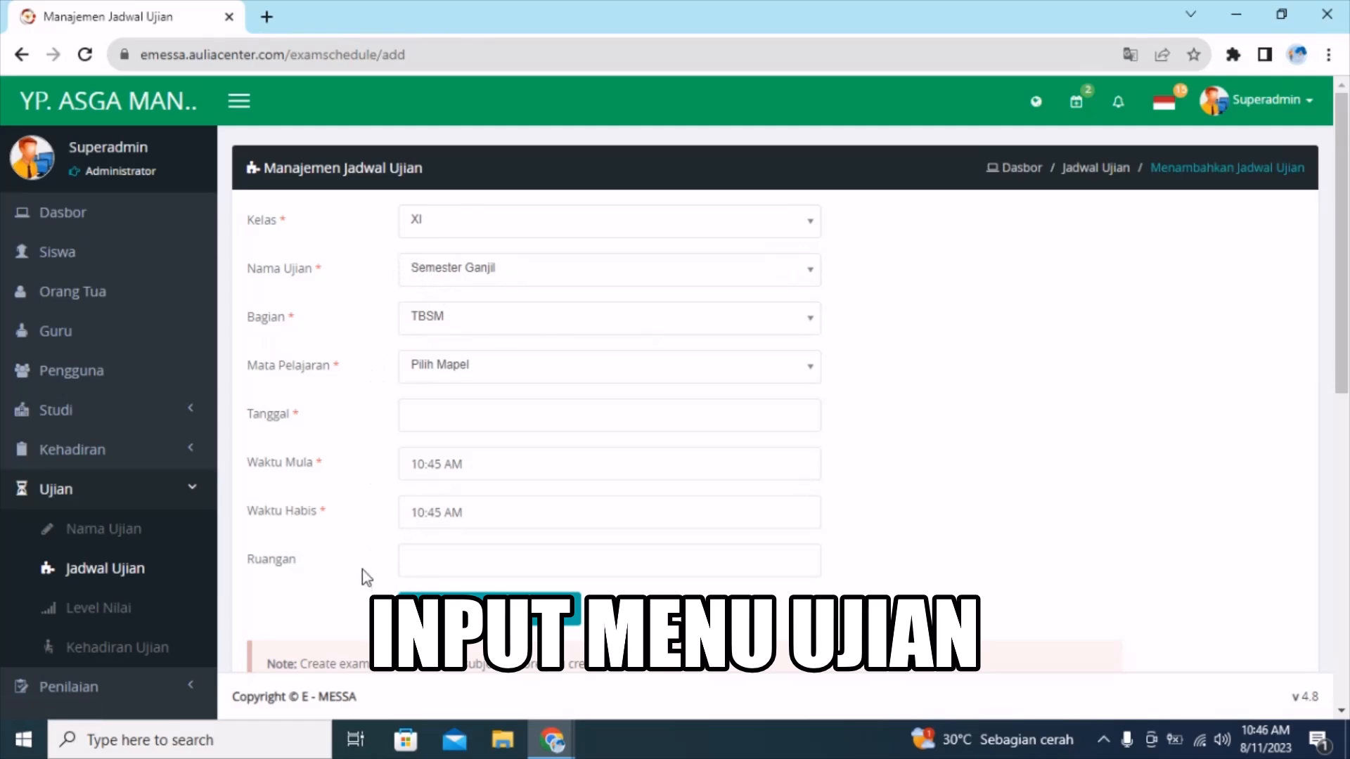
Go to the Level Nilai page and examine the level points and the minimum and maximum scores of grades A and B
click(143, 605)
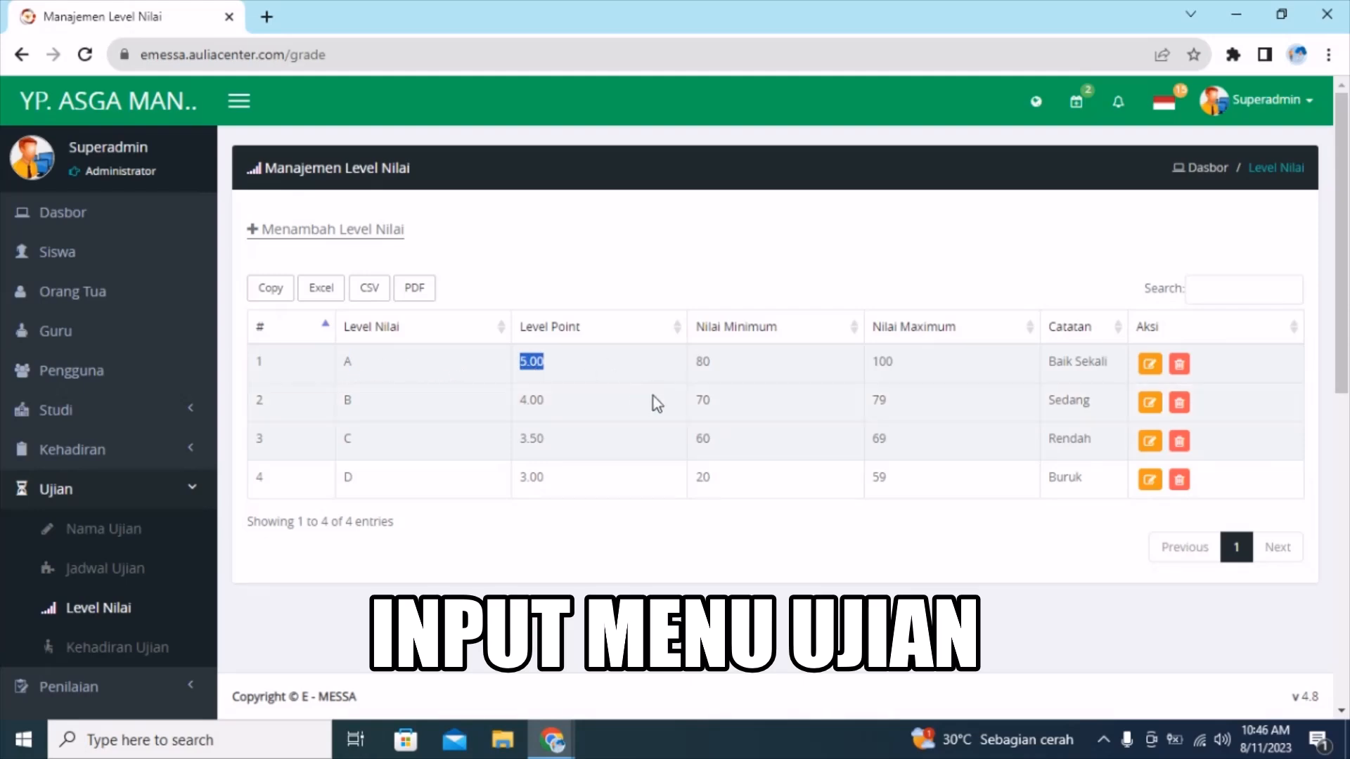
click(728, 369)
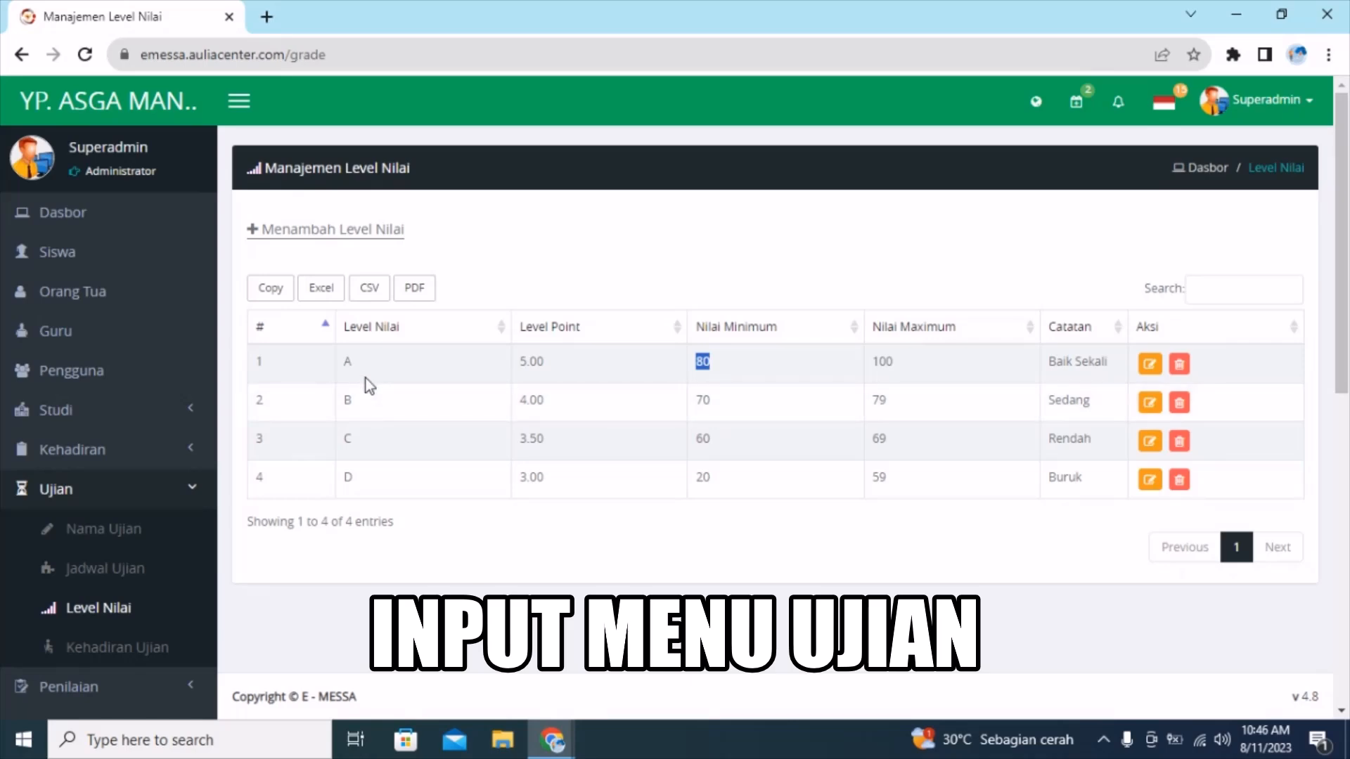
click(912, 363)
double_click(910, 361)
click(368, 405)
drag(368, 405, 317, 406)
drag(731, 408, 631, 405)
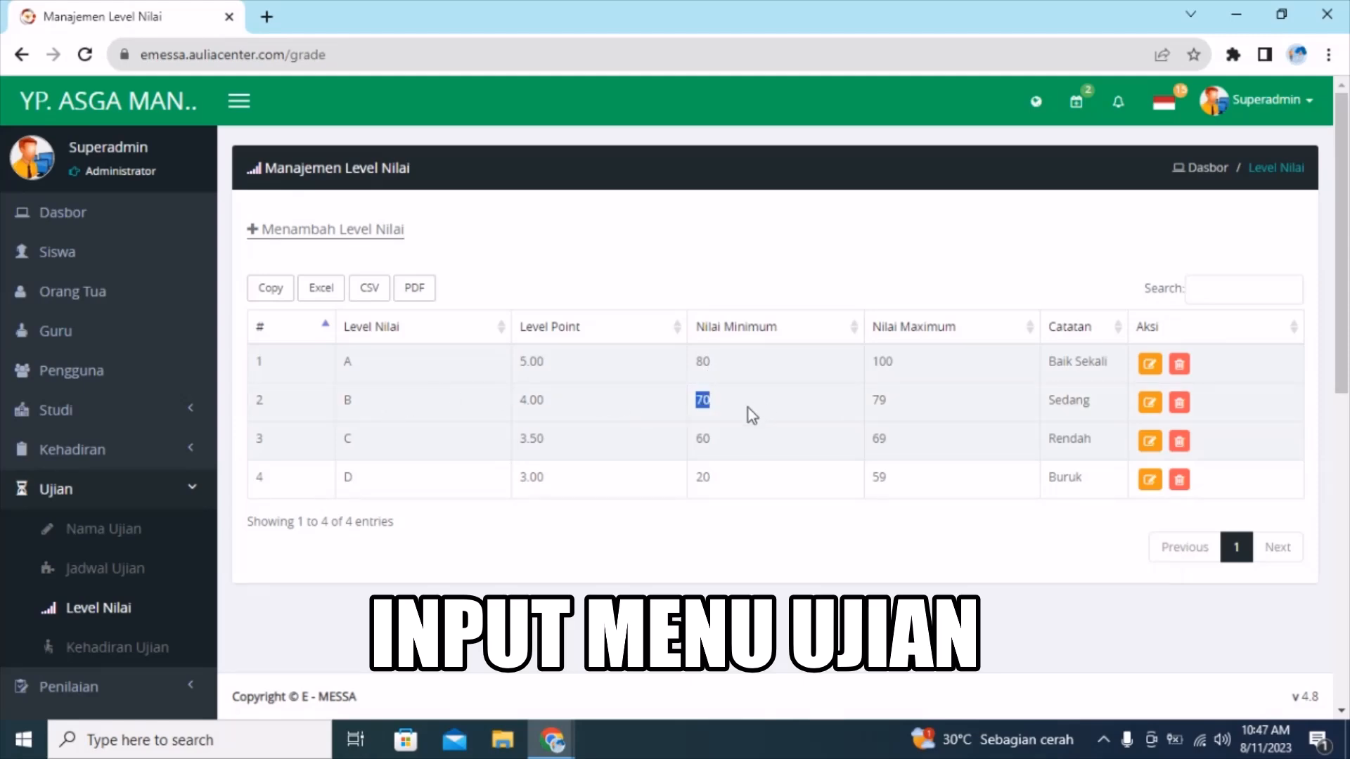
double_click(883, 402)
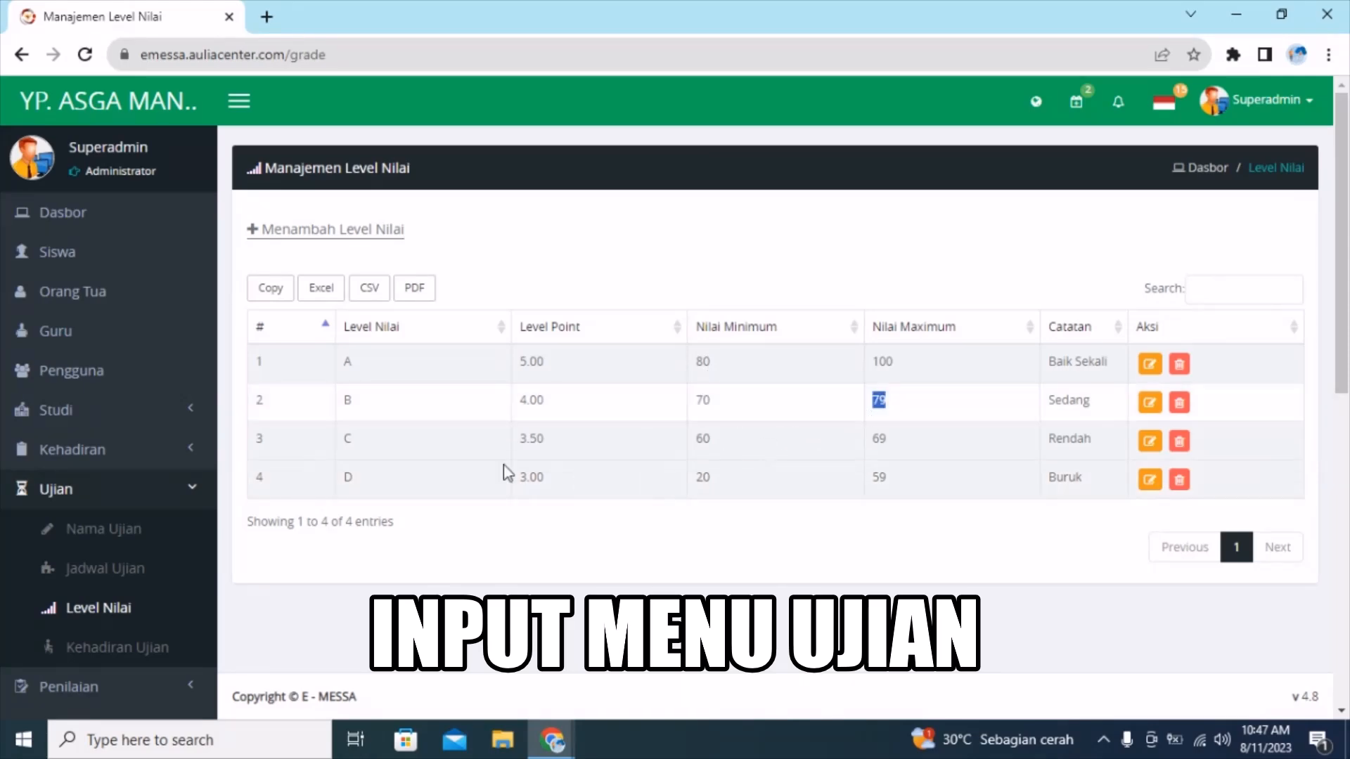
double_click(347, 402)
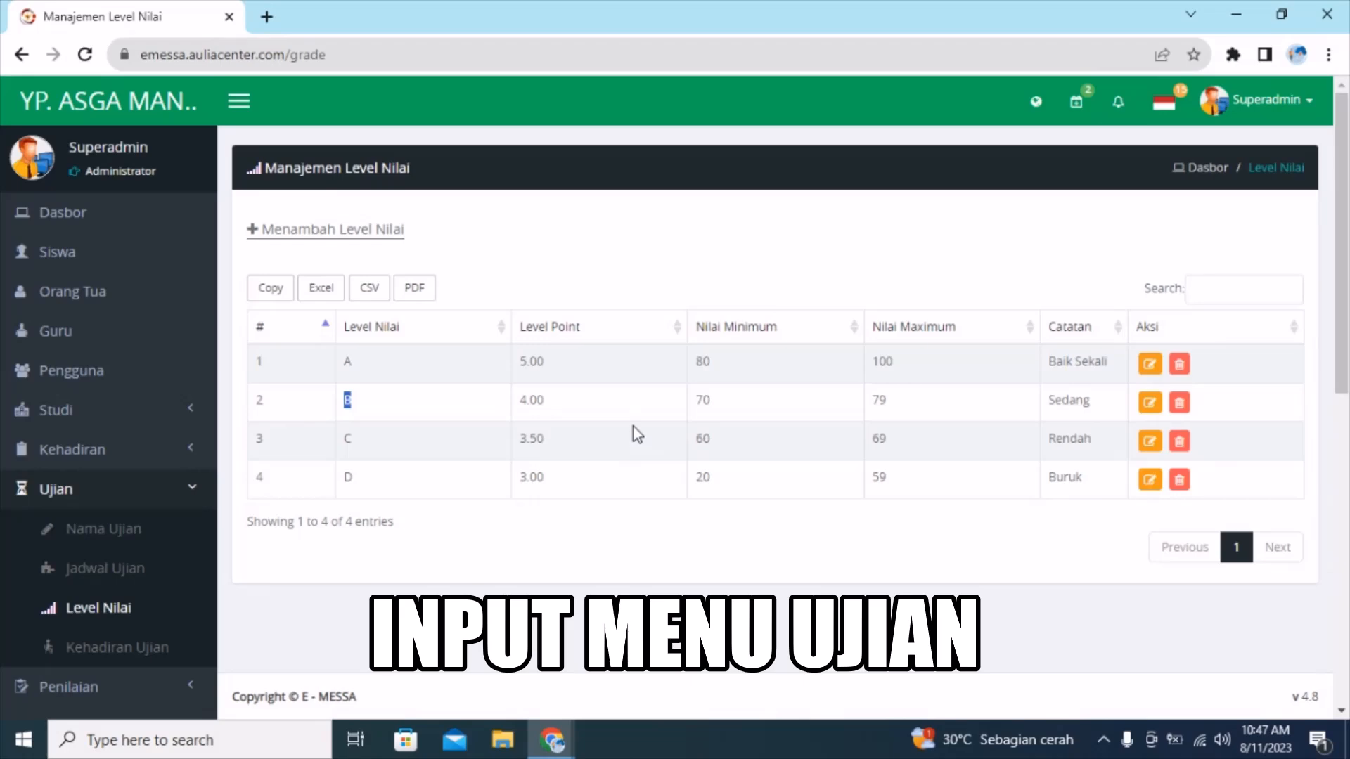
click(412, 370)
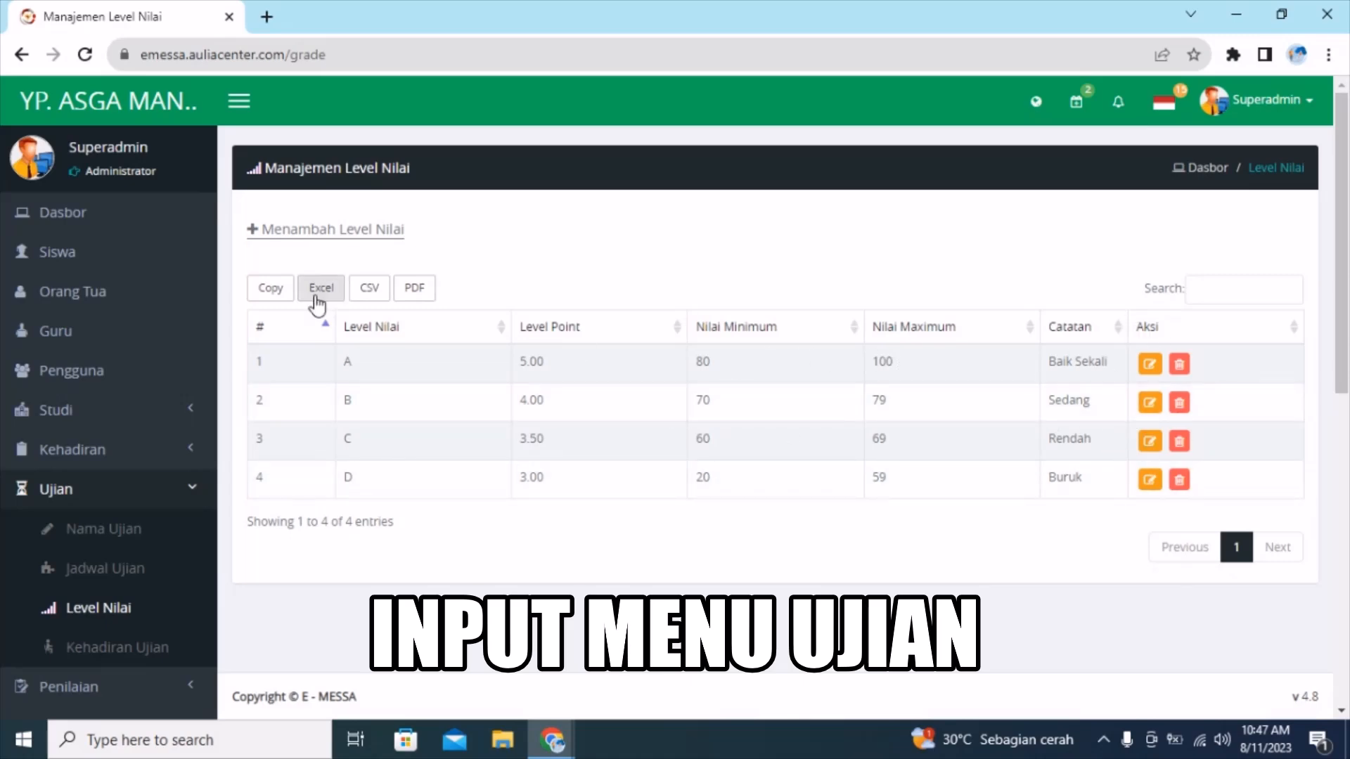
Open the form for adding a Level Nilai, look over its empty fields, and return to the grade level list
click(346, 230)
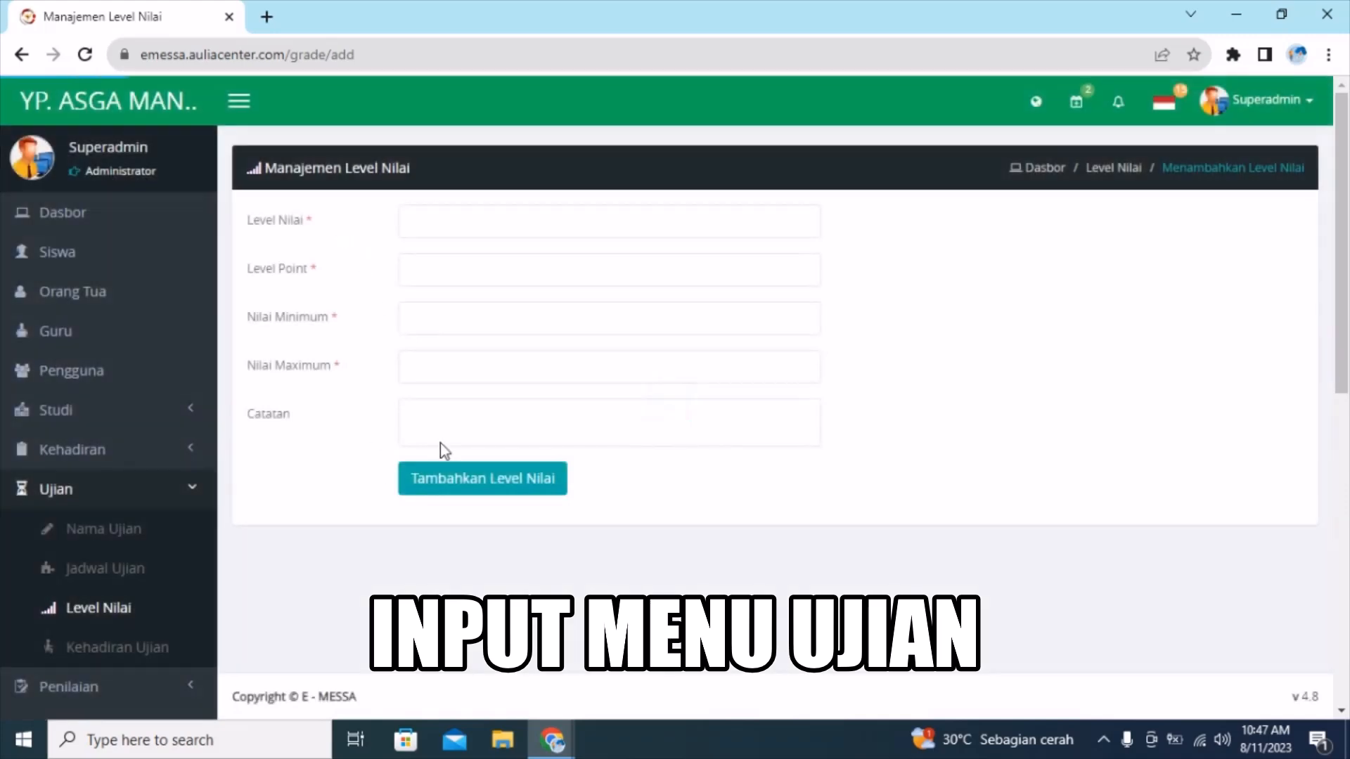
click(22, 54)
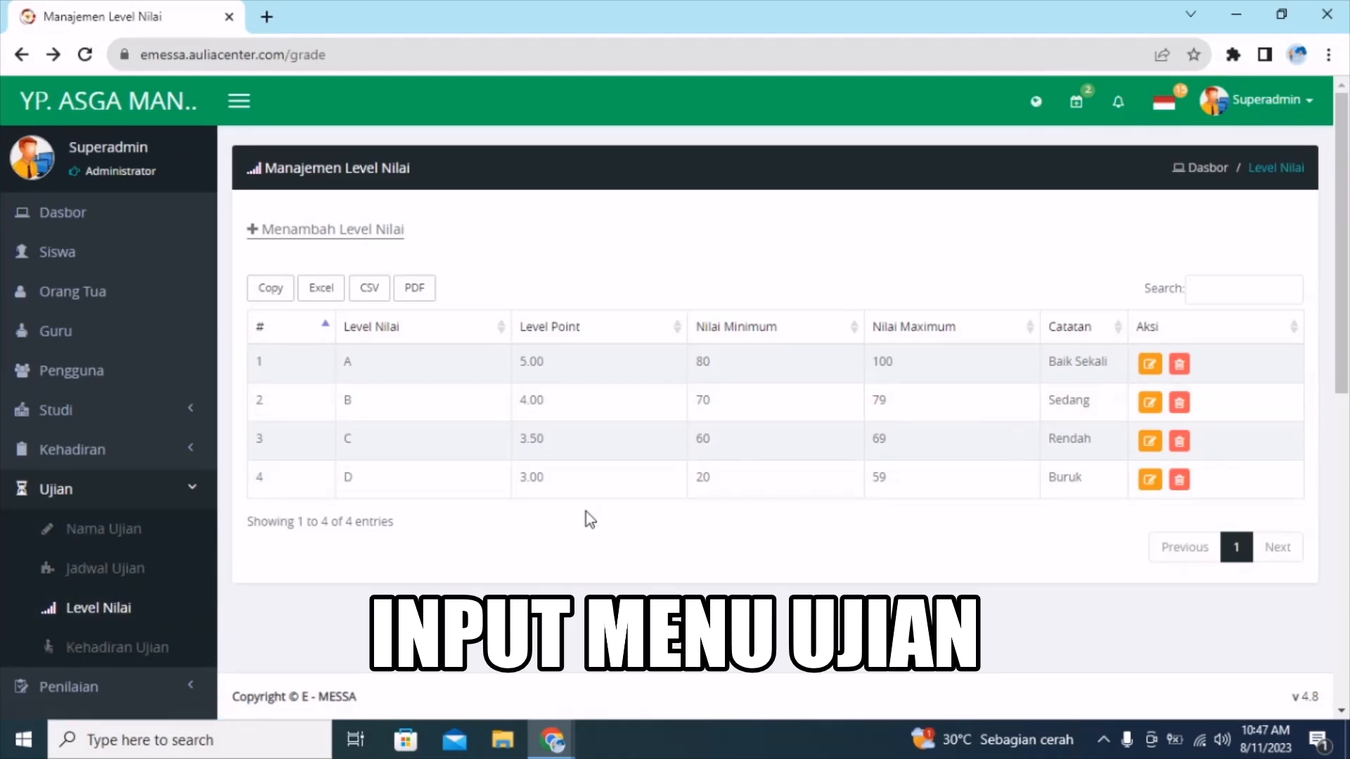
Go to the Kehadiran Ujian page and choose Semester Ganjil as Ujian, X as Kelas and Bahasa Indonesia as Subjek
scroll(585, 512, down, 1)
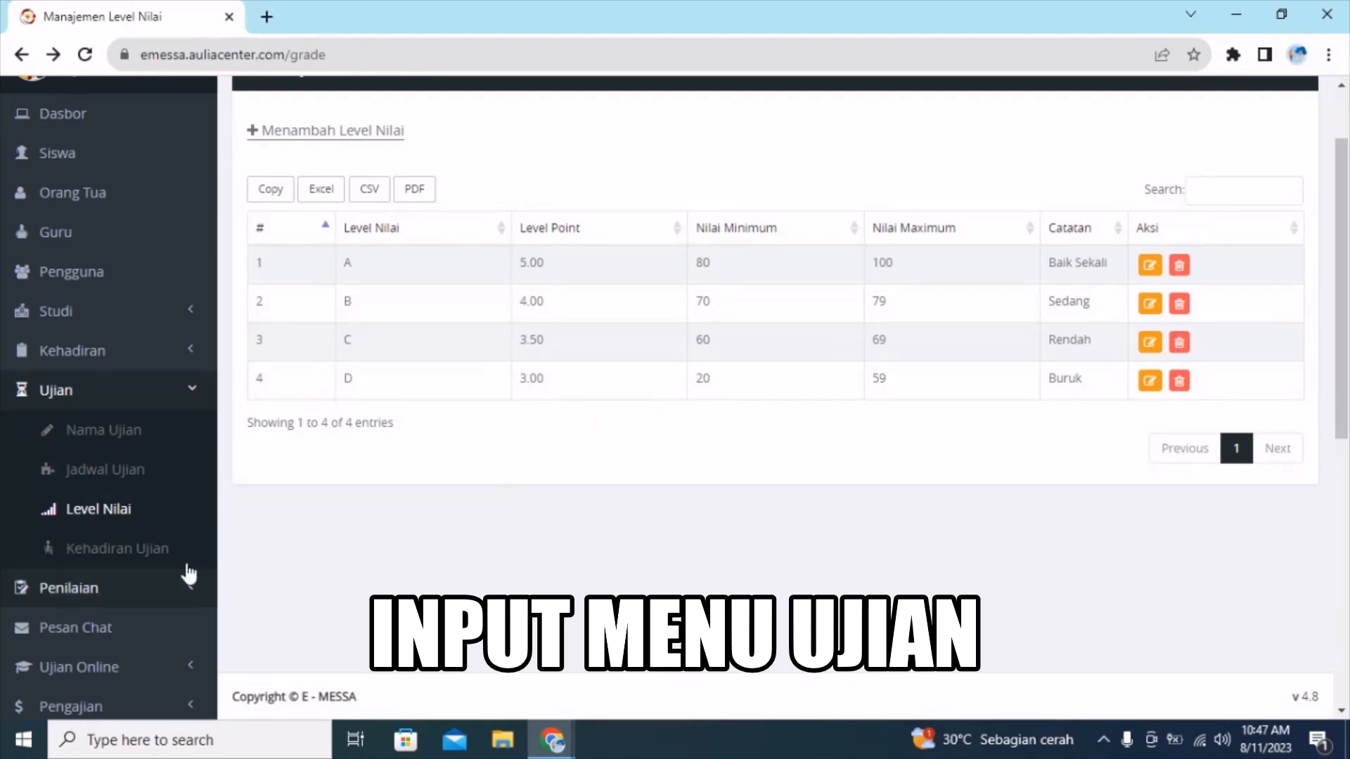
click(156, 561)
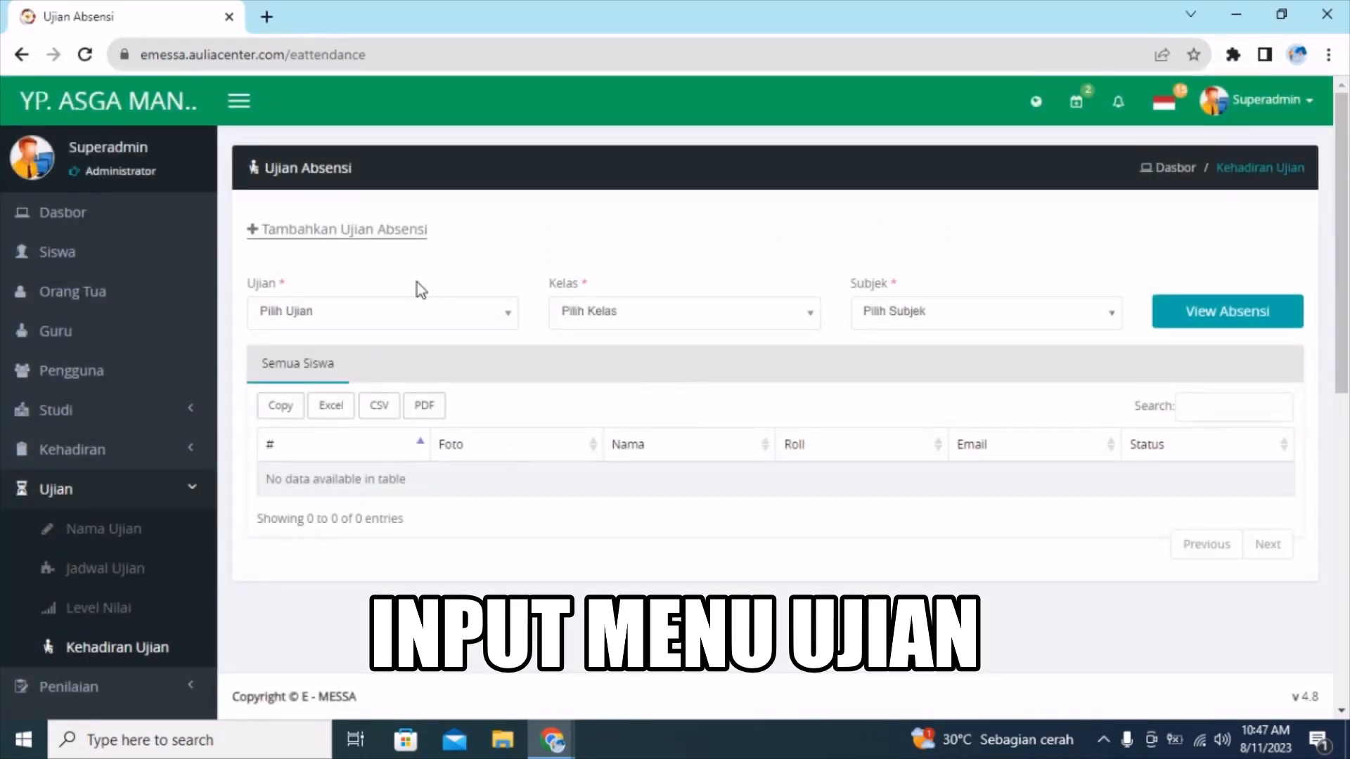
click(508, 320)
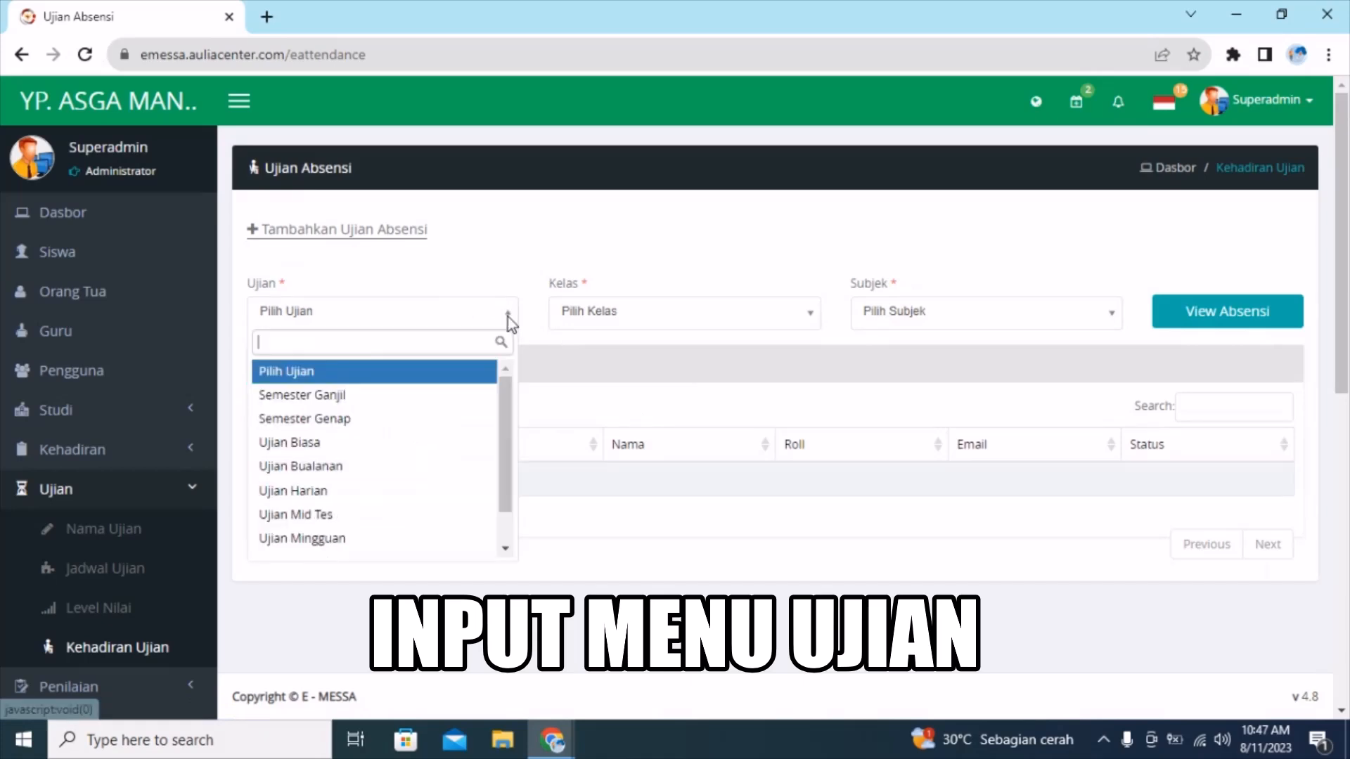
click(481, 396)
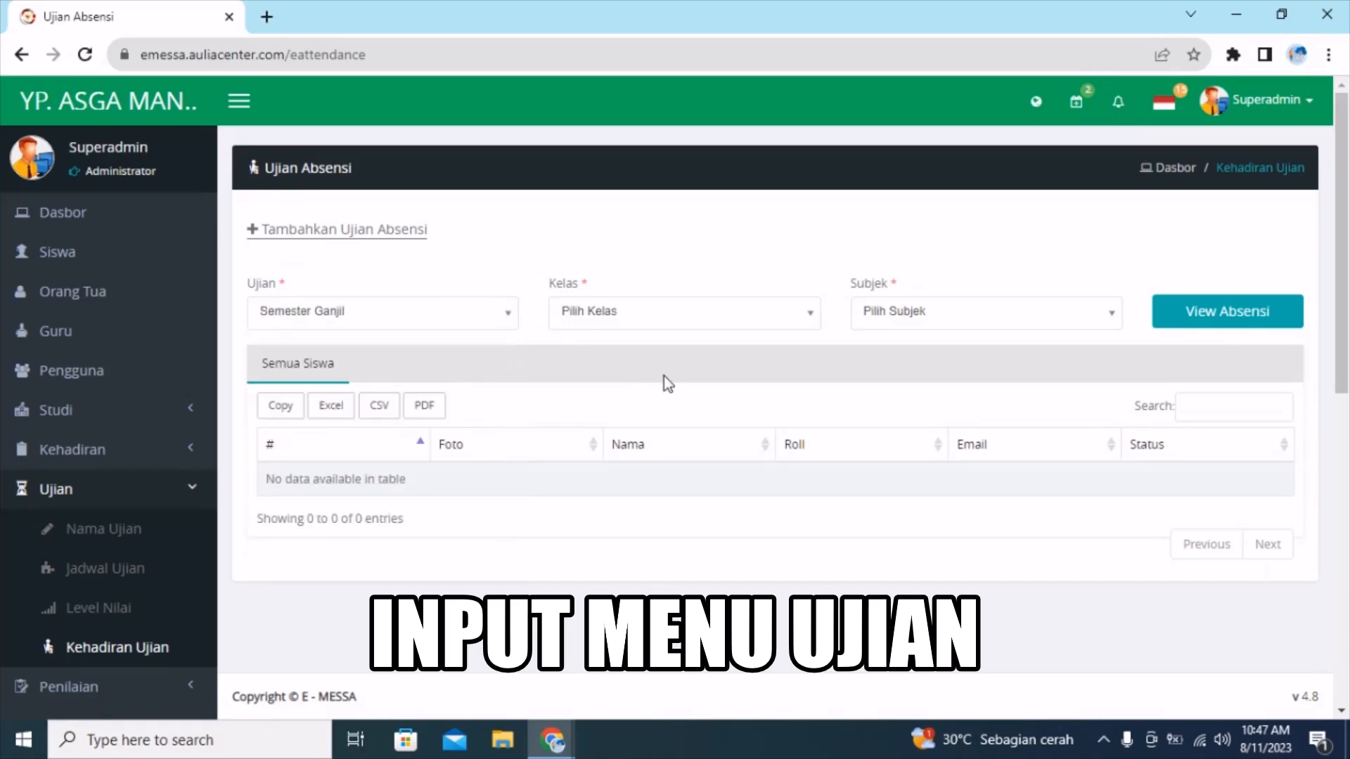
click(808, 318)
click(777, 466)
click(1090, 323)
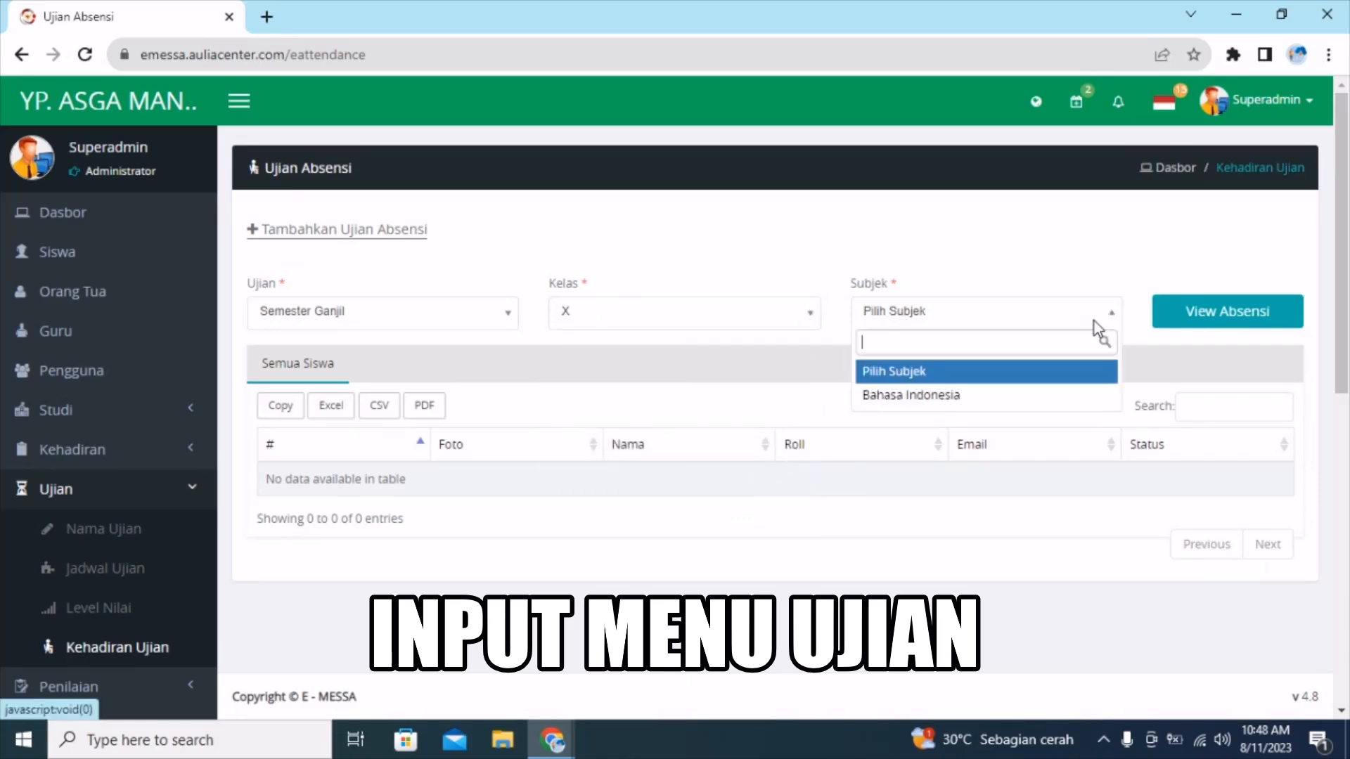
click(1061, 397)
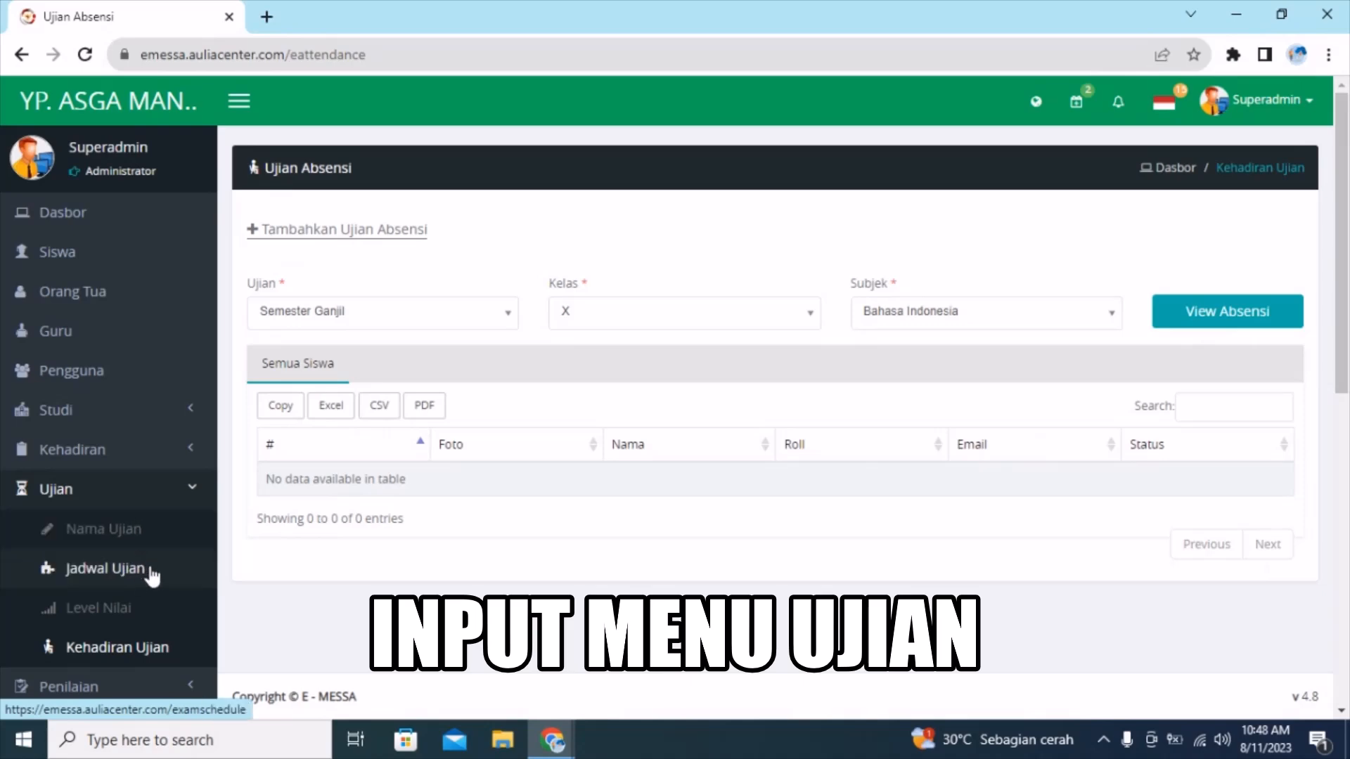
Reselect Semester Ganjil, class X and Bahasa Indonesia, then display and look over the exam attendance of all students
click(491, 317)
click(463, 395)
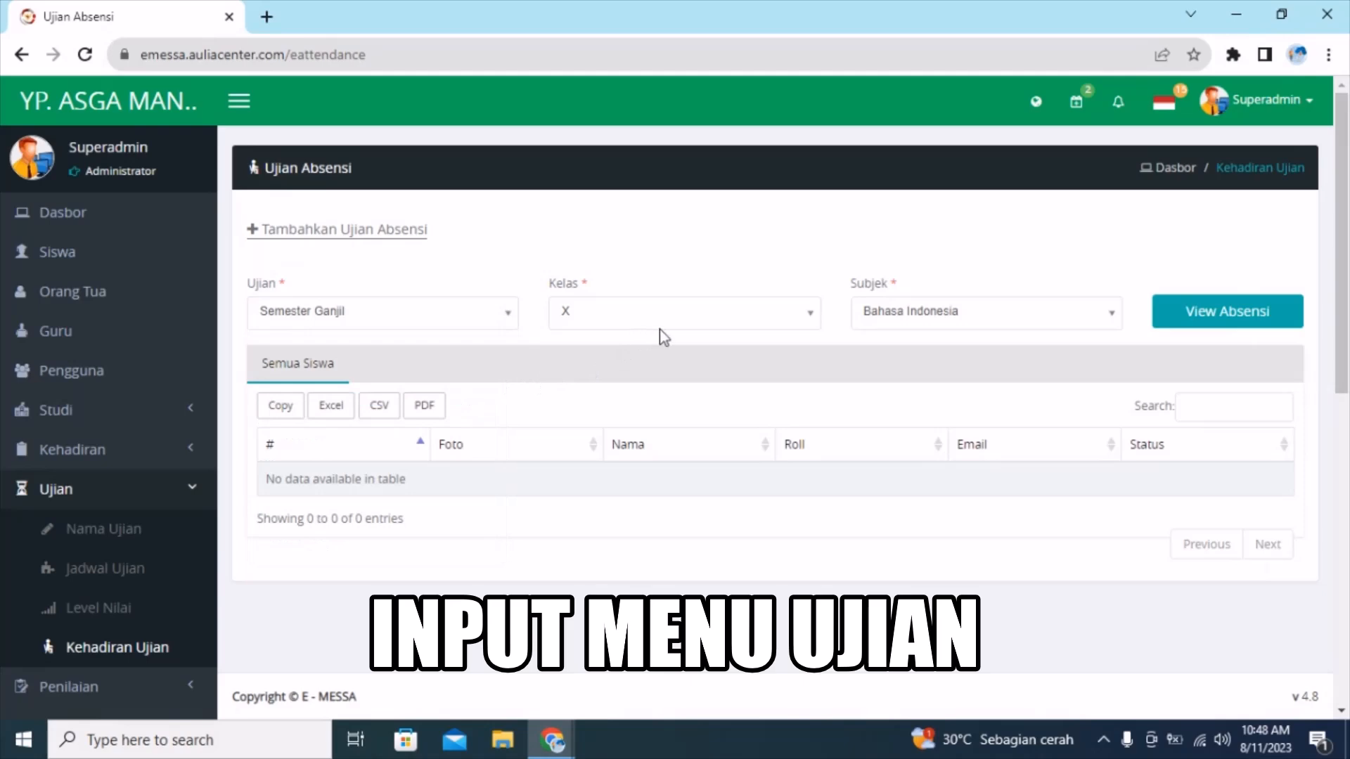
click(672, 317)
click(633, 467)
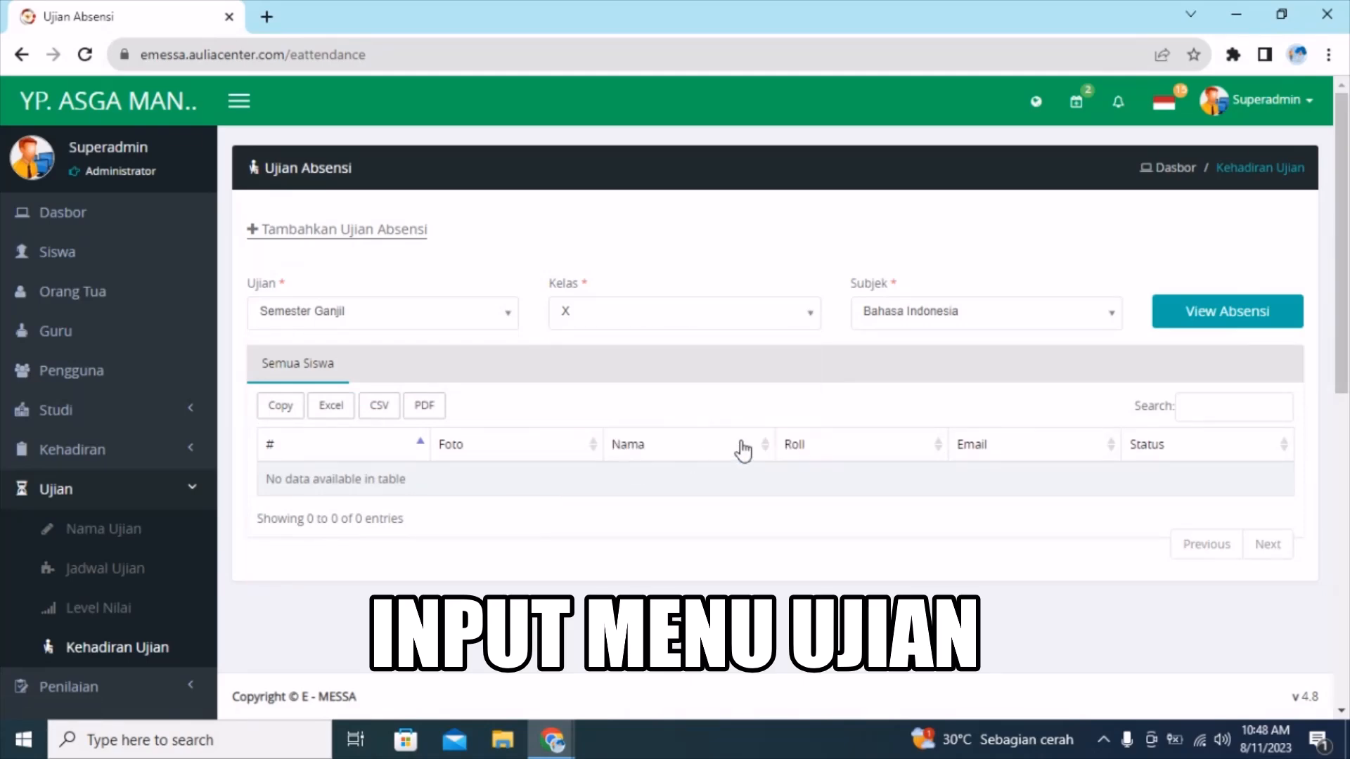
click(1111, 313)
click(1027, 415)
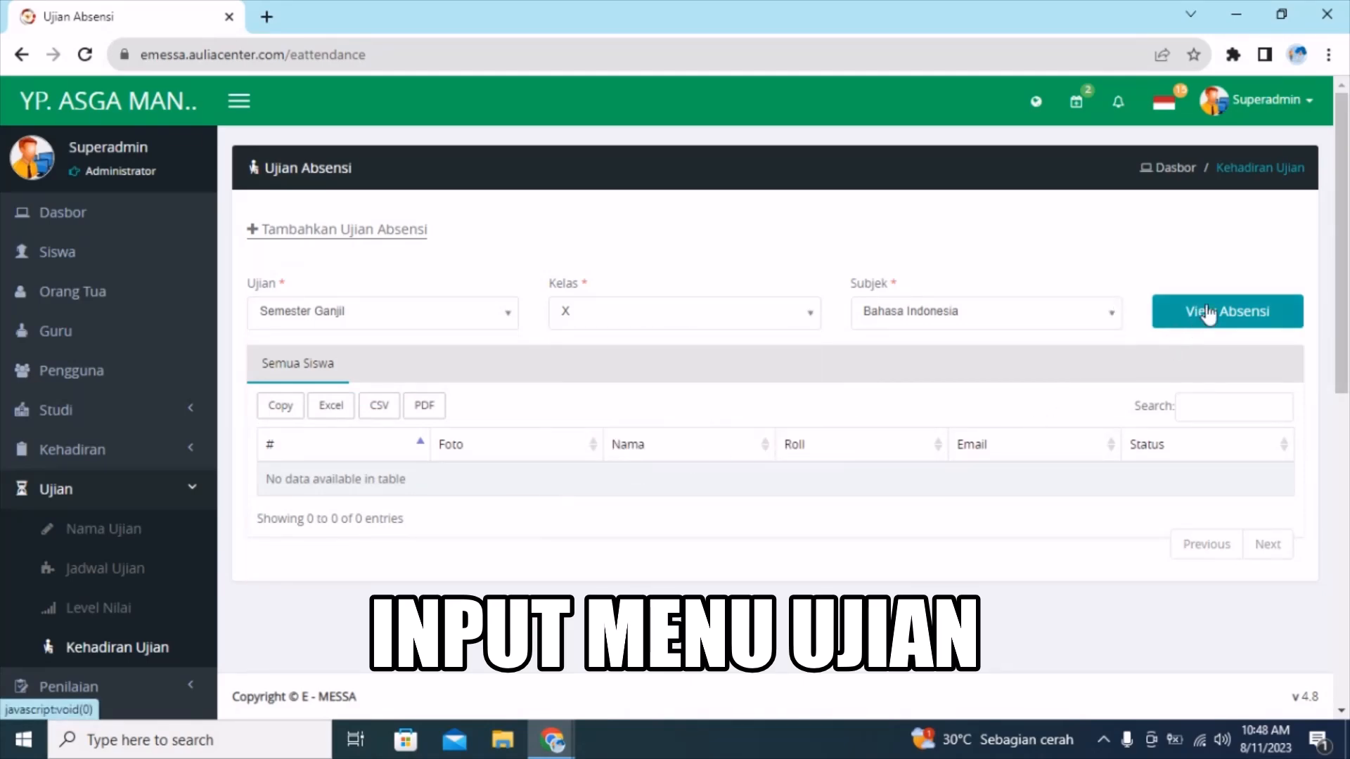
click(1206, 313)
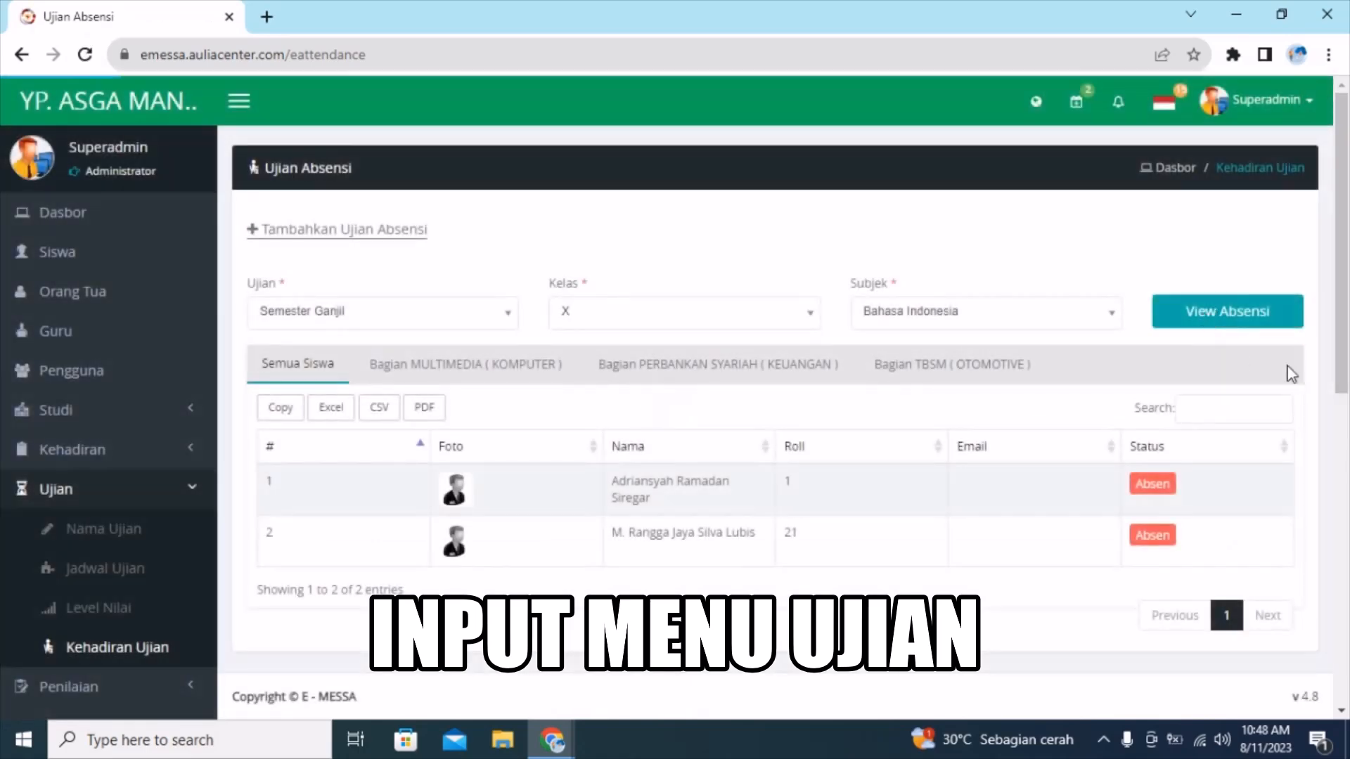
scroll(1329, 297, down, 2)
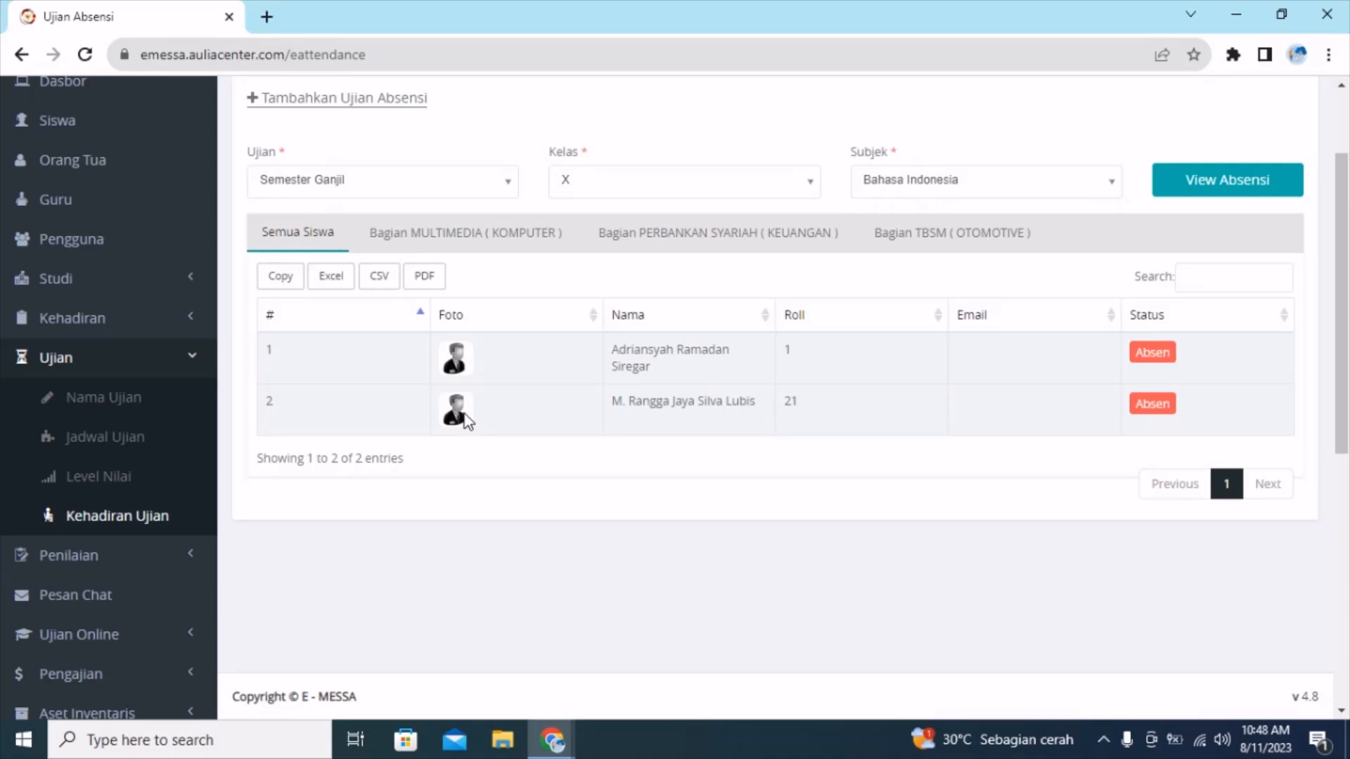
drag(1344, 387, 1349, 245)
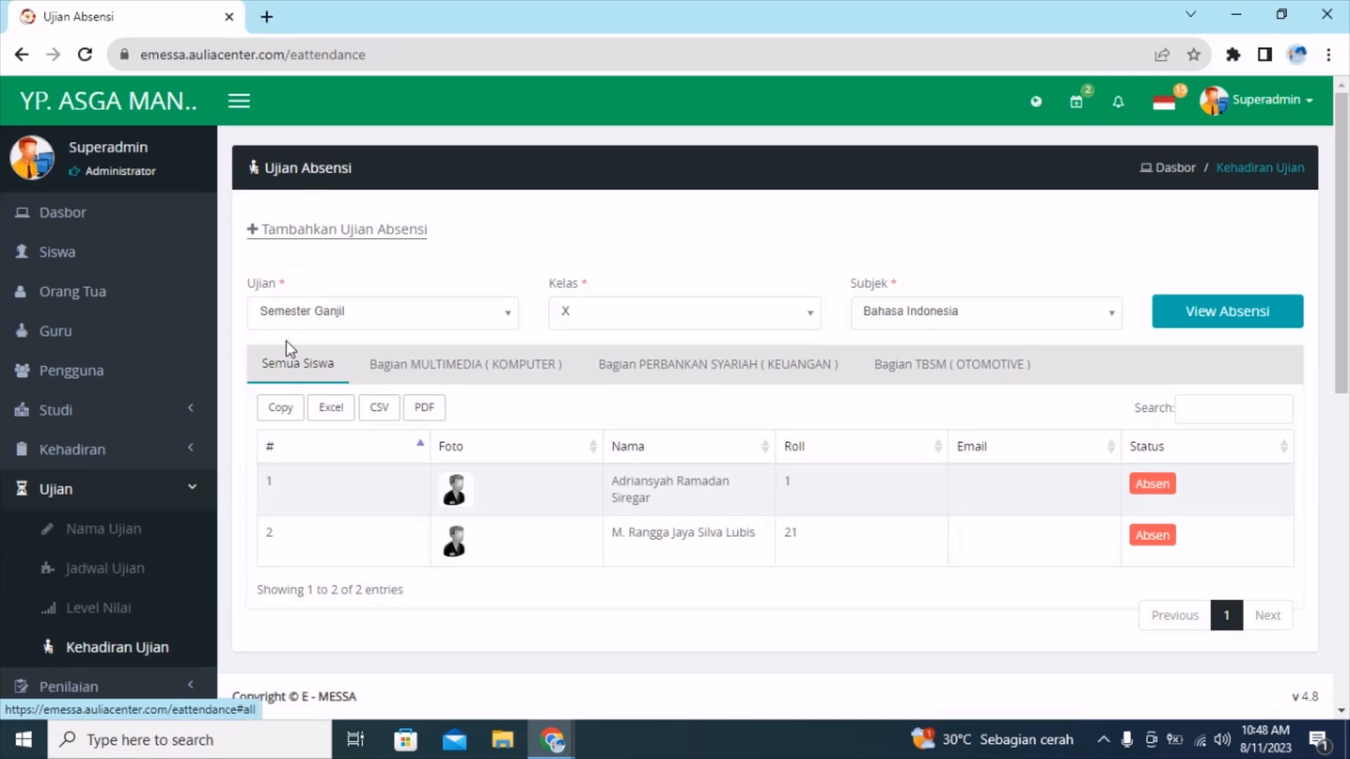
Start adding exam attendance for Semester Ganjil, class X, Bagian MULTIMEDIA and Subjek Bahasa Indonesia, and load the student list
click(373, 235)
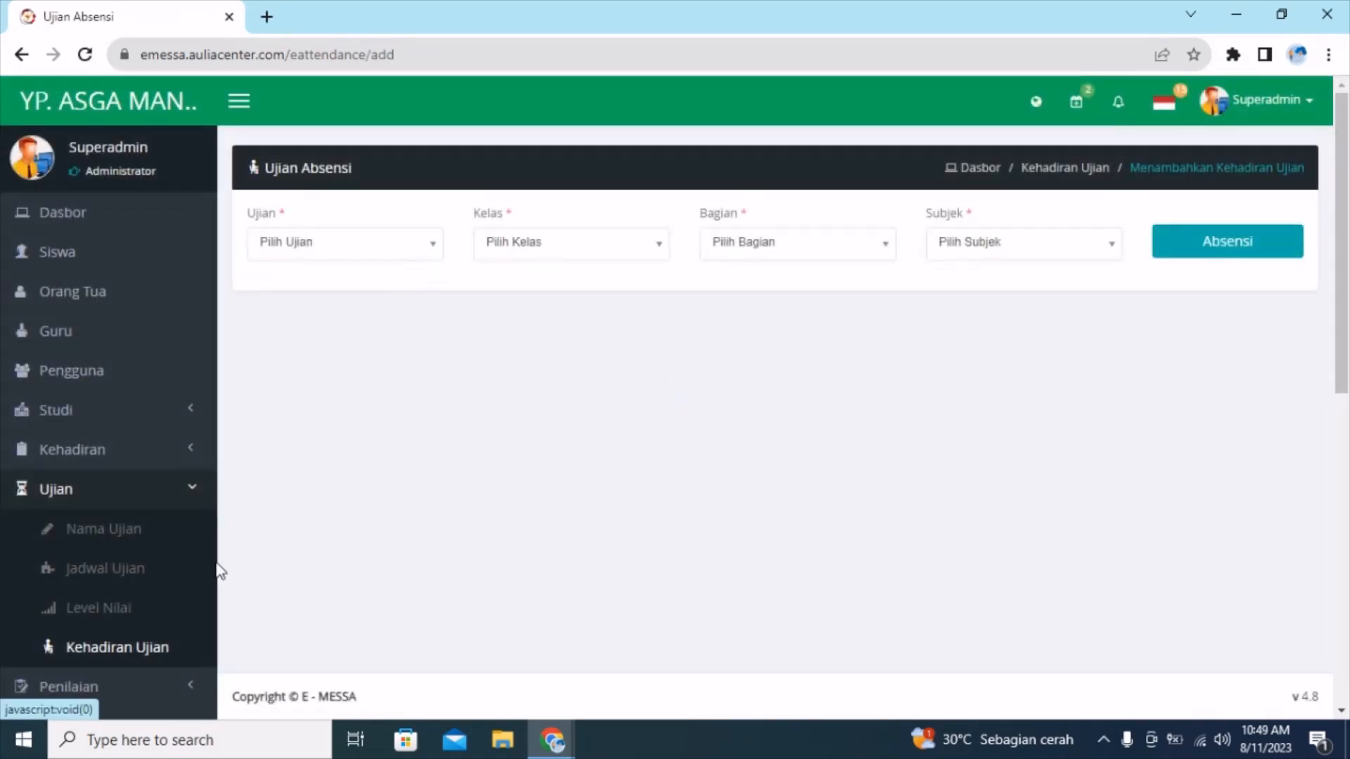
click(431, 252)
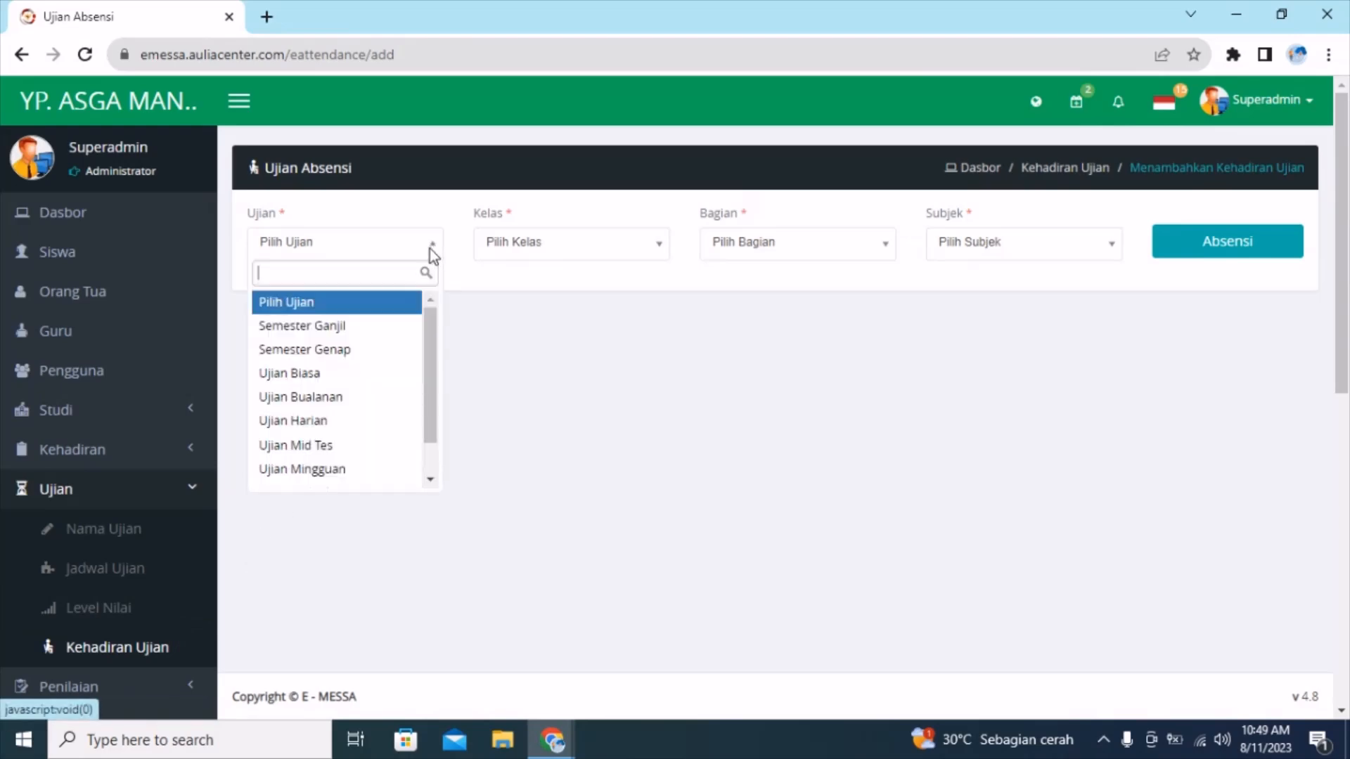
click(401, 328)
click(637, 249)
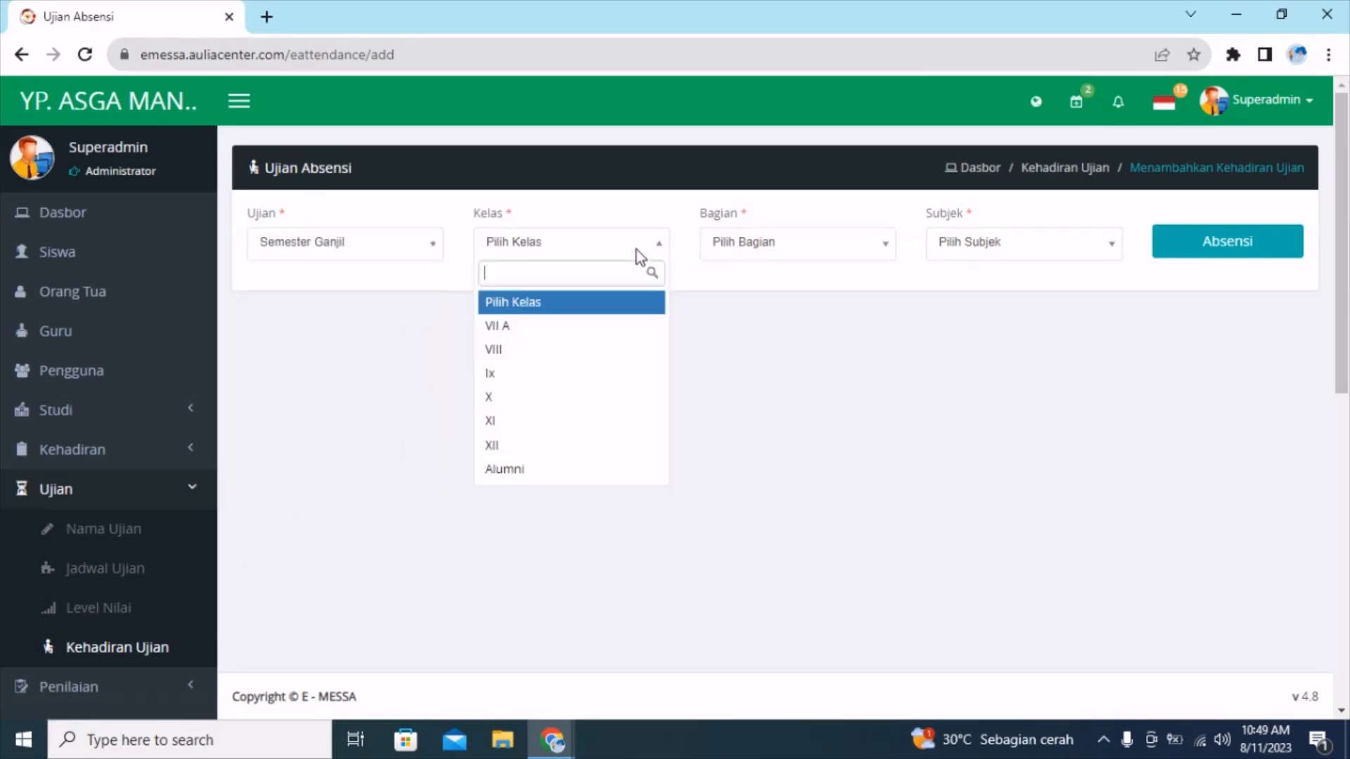
click(609, 388)
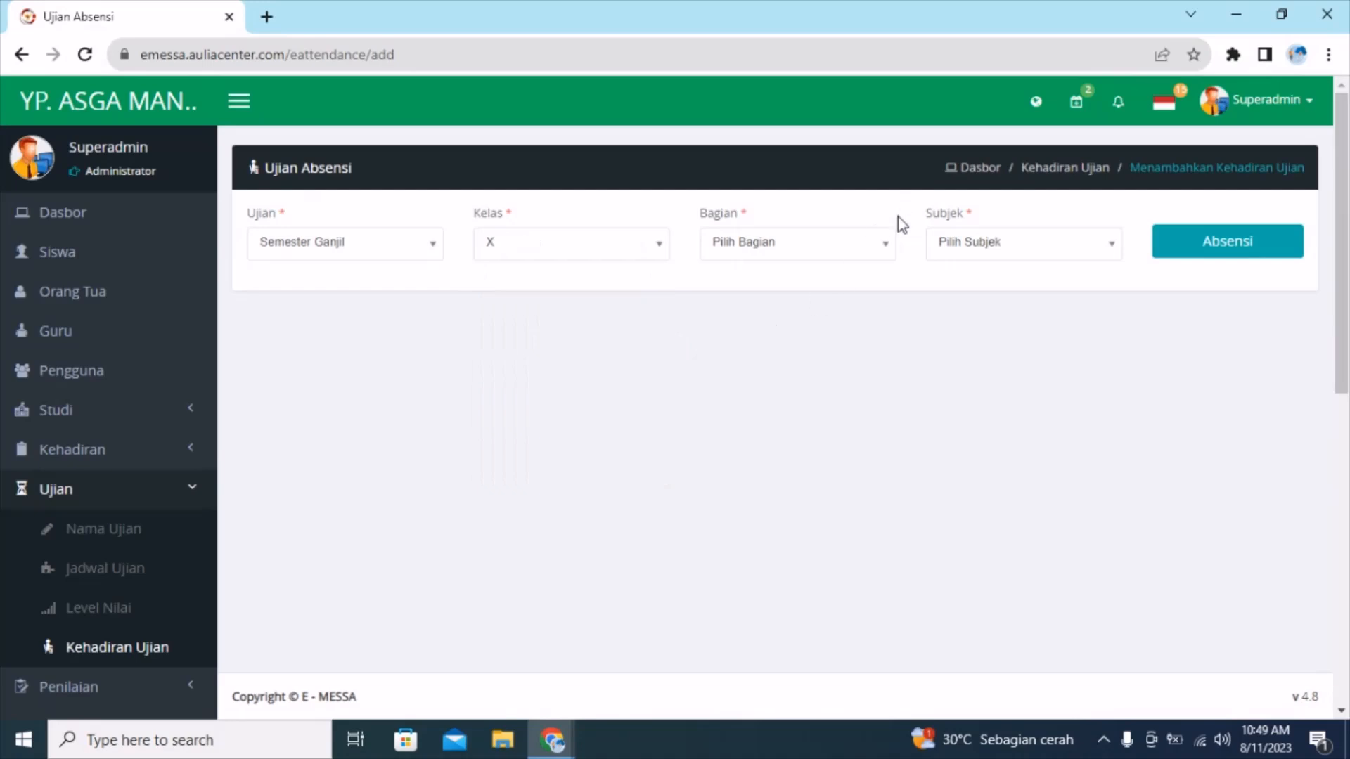
click(880, 244)
click(851, 328)
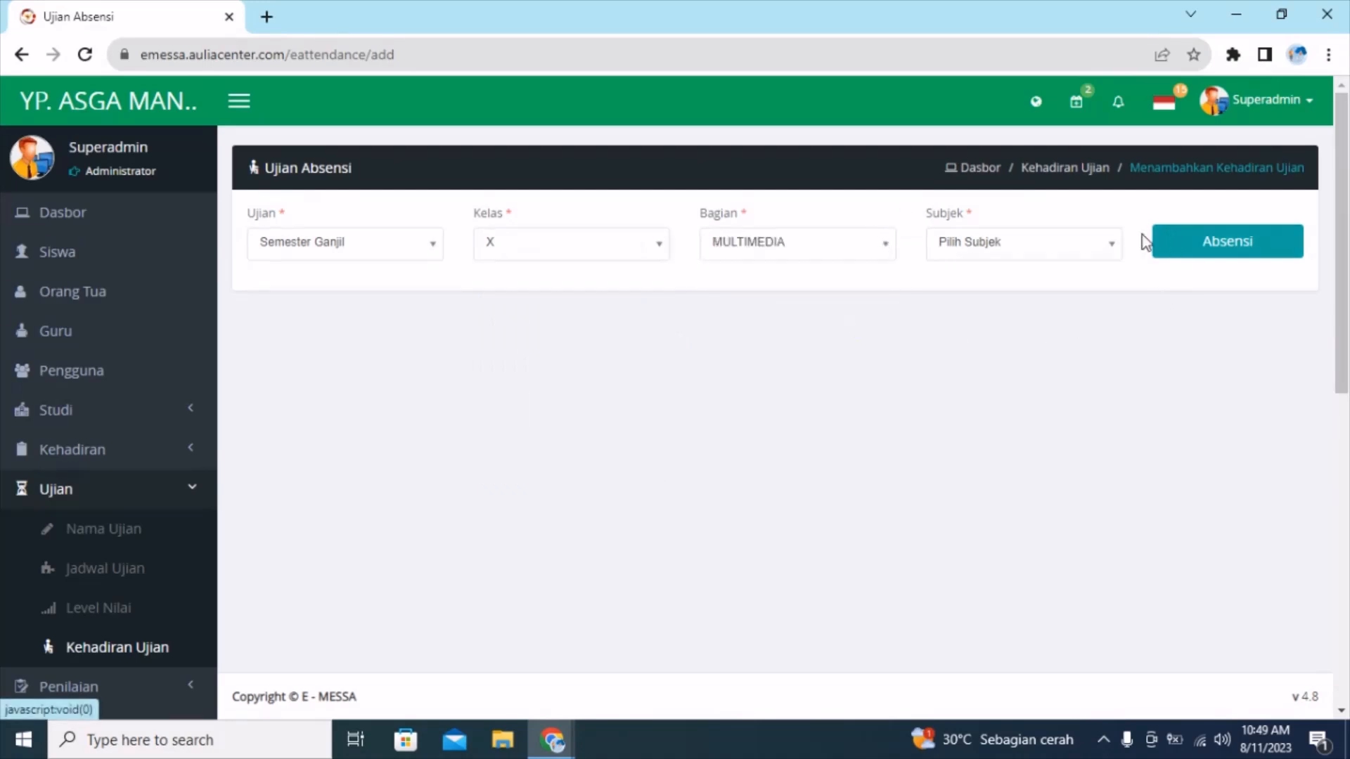
click(1106, 246)
click(1090, 325)
click(1214, 240)
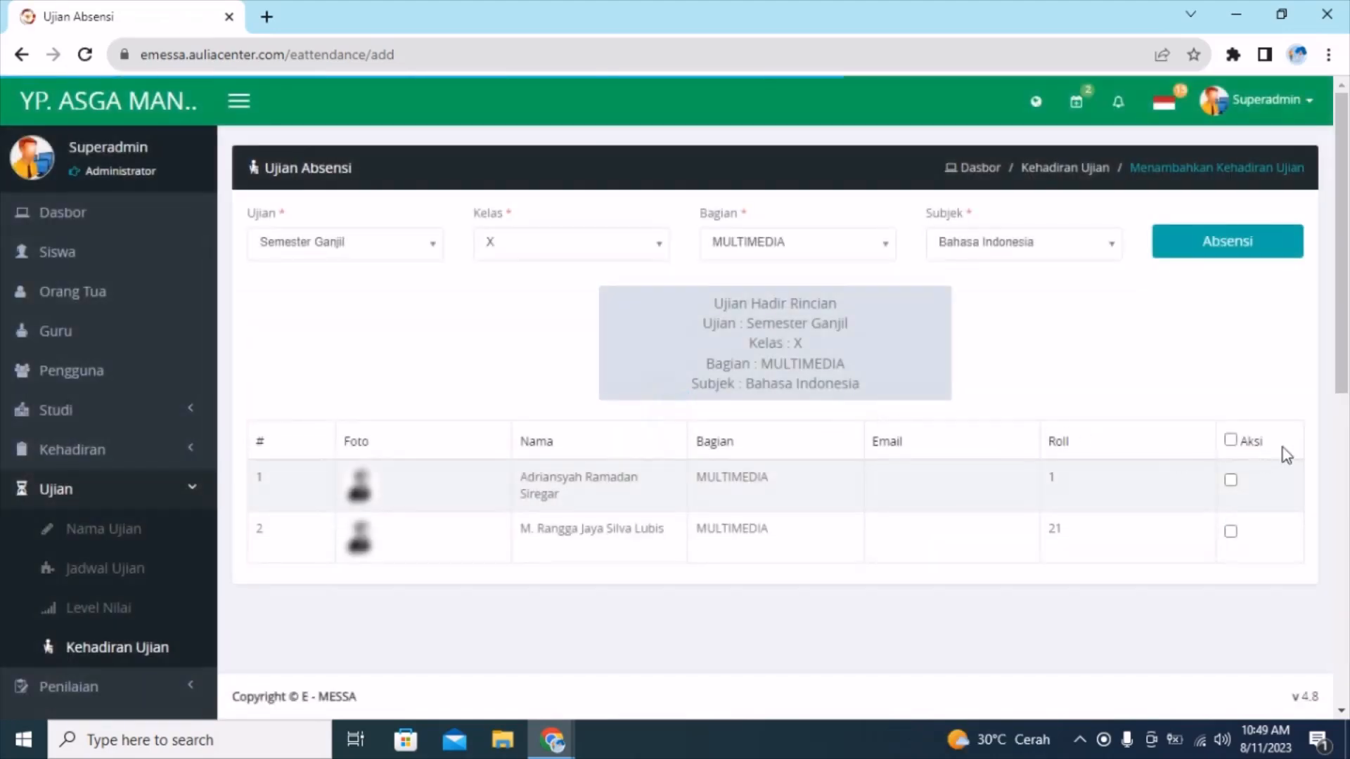
Review the exam, class, Bagian and Subjek entries in the Ujian Hadir Rincian summary above the student list
scroll(1341, 346, down, 1)
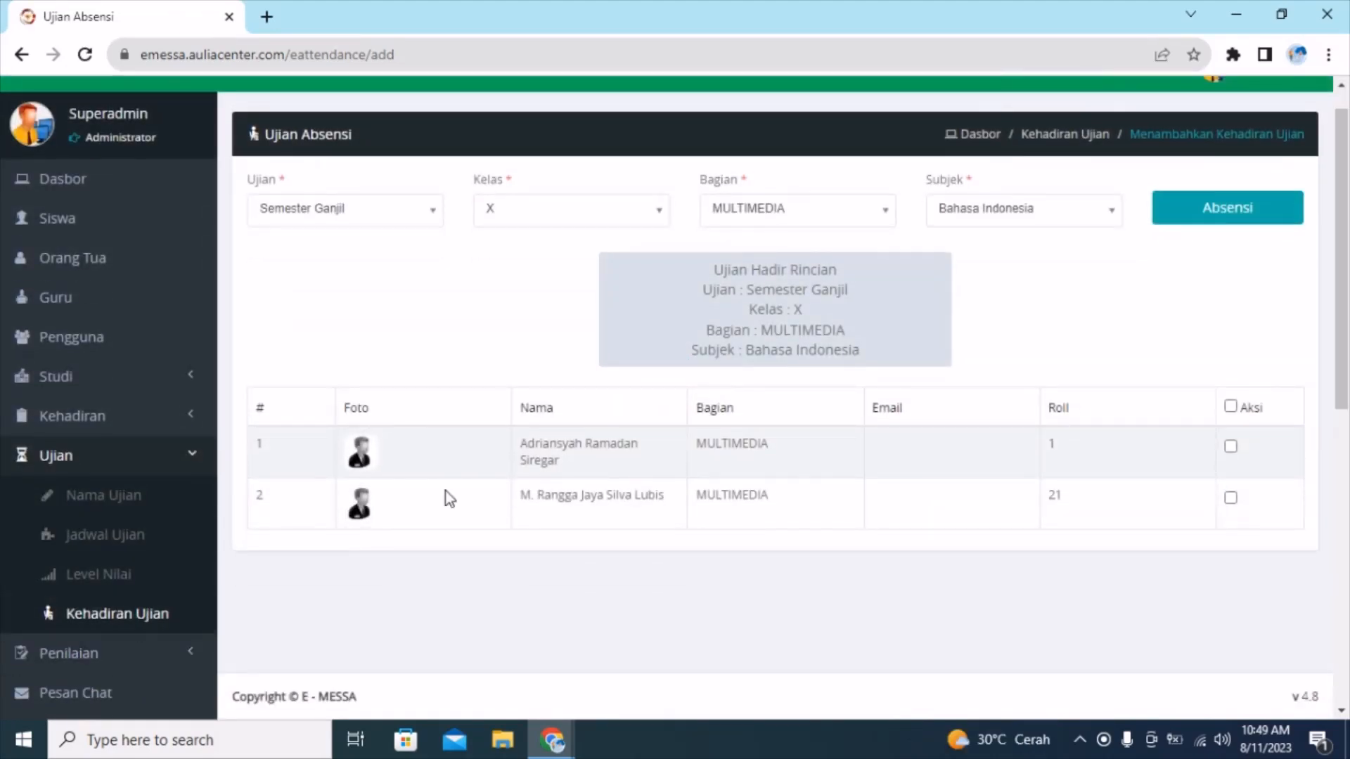
drag(706, 276, 913, 304)
click(749, 305)
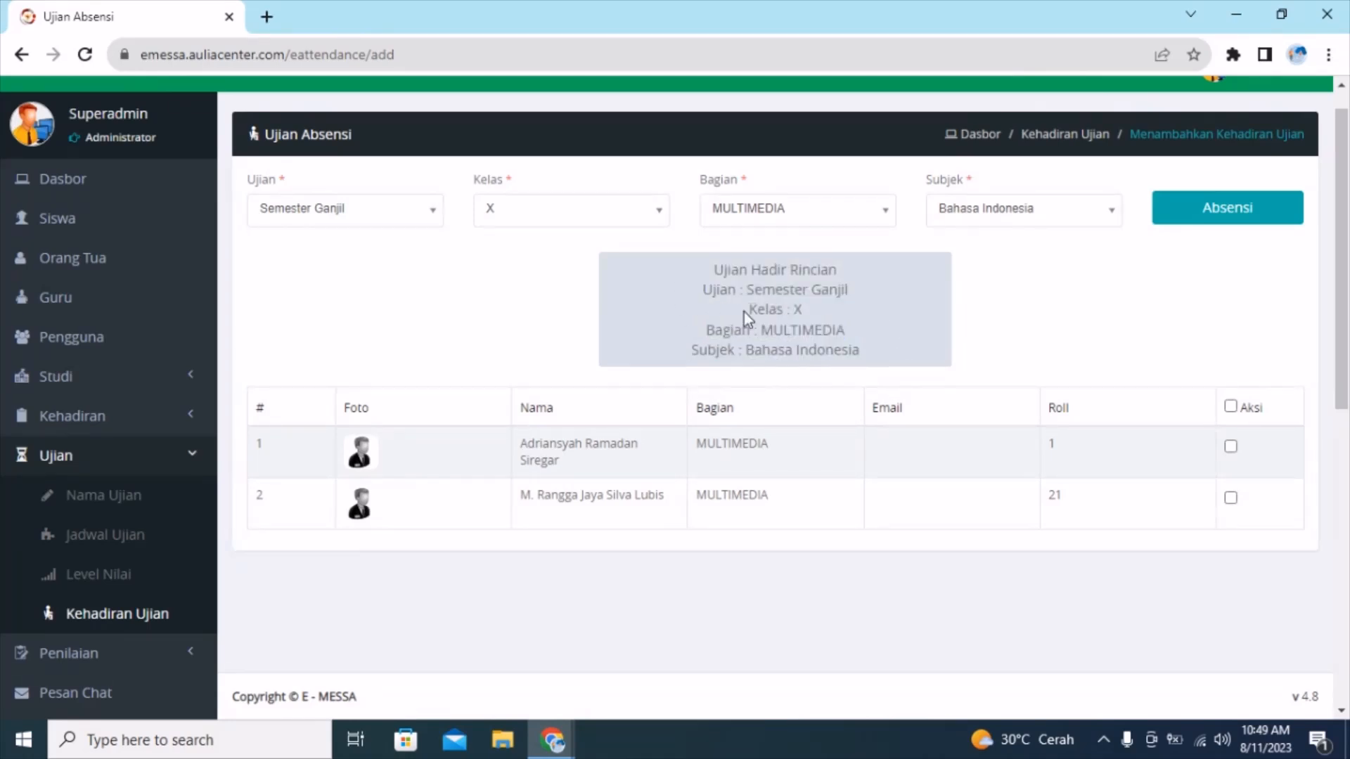
drag(744, 311, 804, 311)
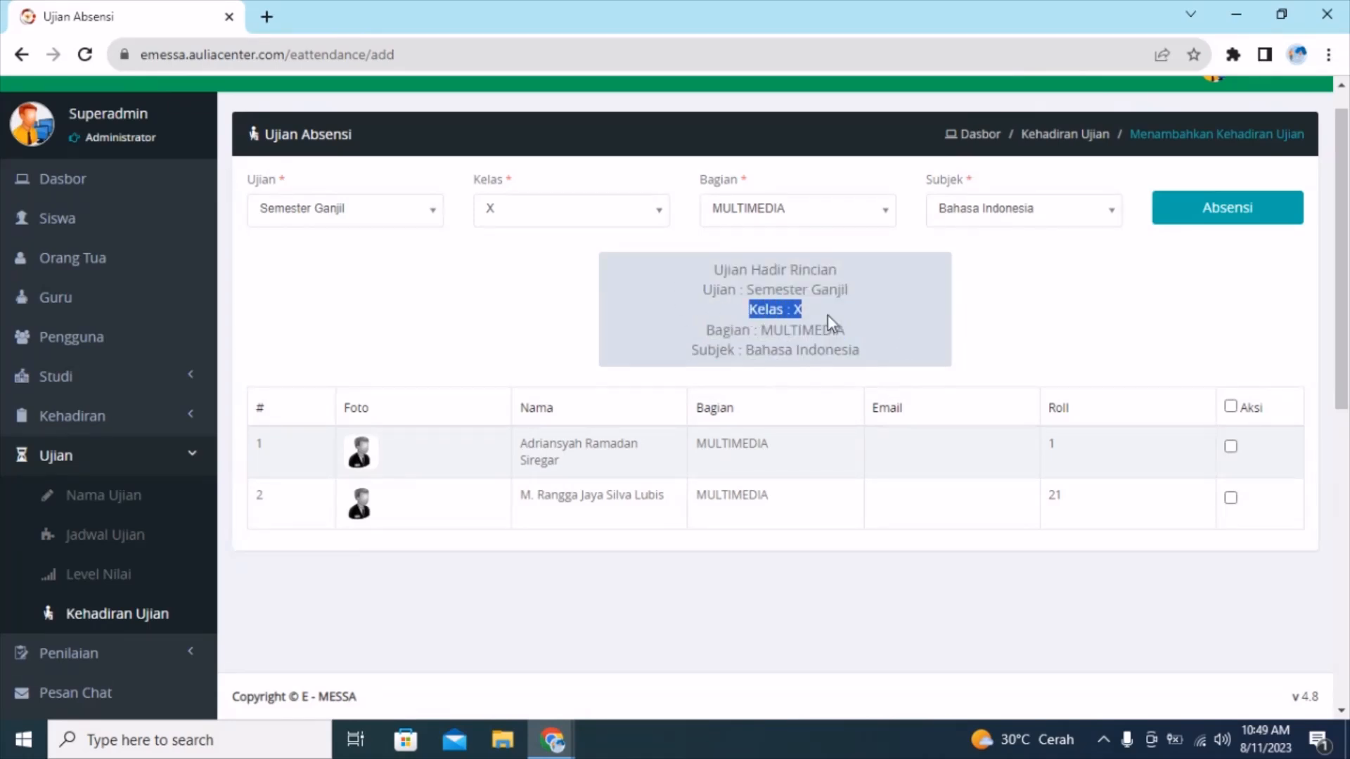
double_click(766, 332)
drag(747, 349, 883, 352)
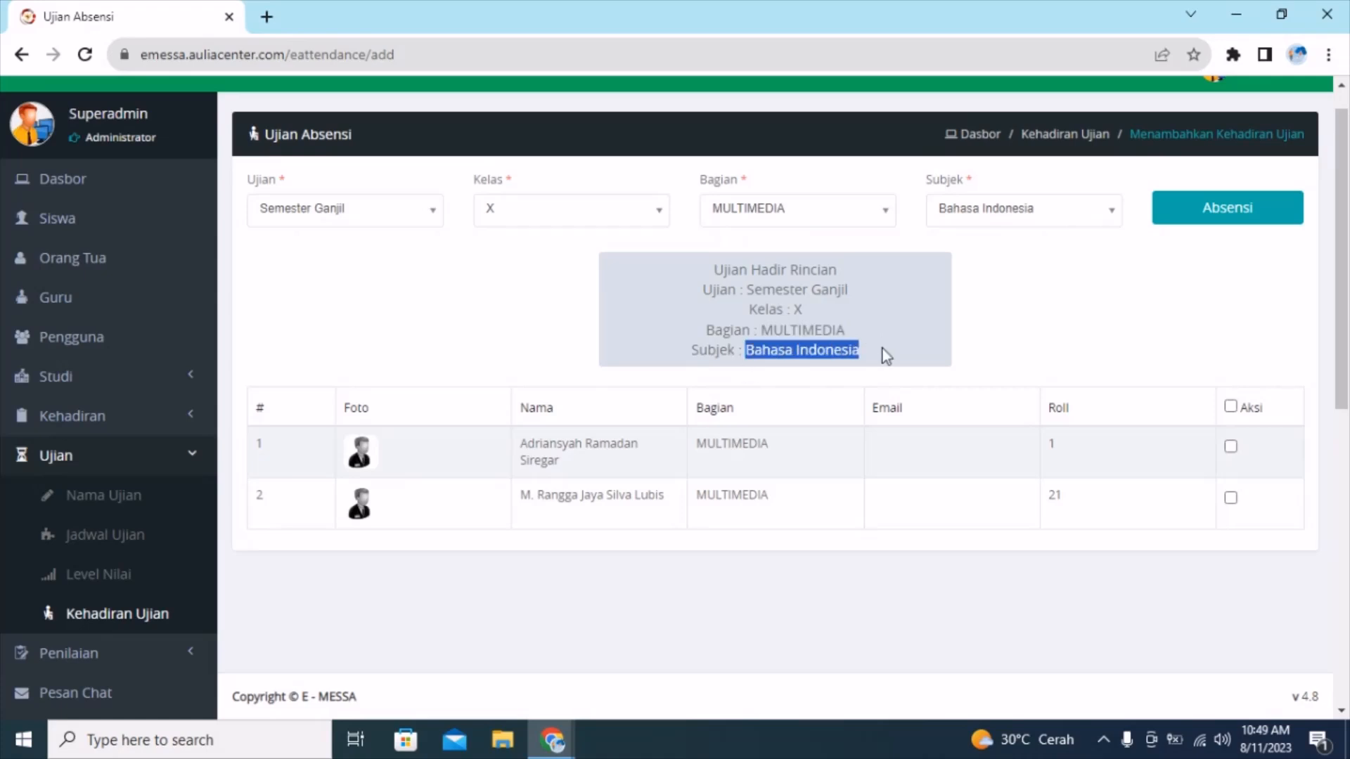
Mark both listed MULTIMEDIA students as present for the exam and collapse the Ujian section
click(1230, 447)
click(1230, 498)
click(188, 459)
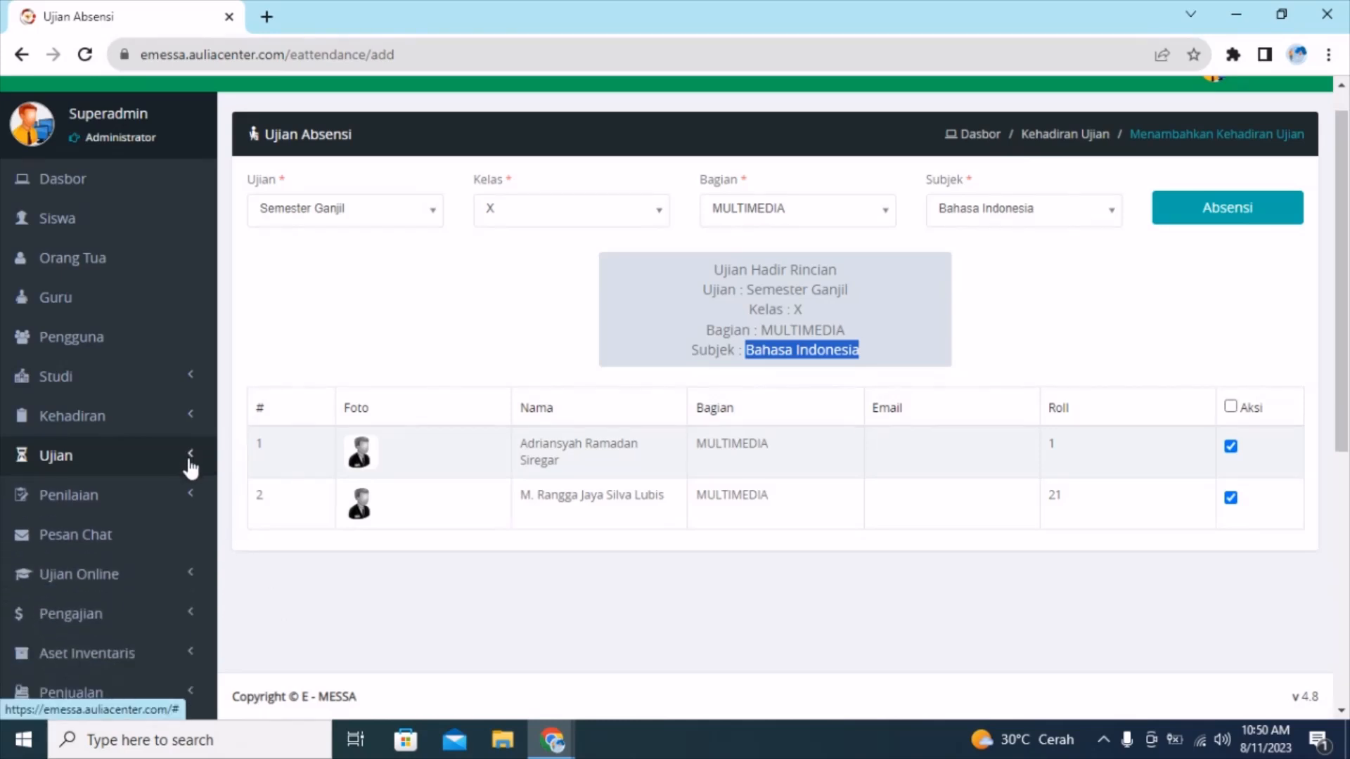
click(1233, 54)
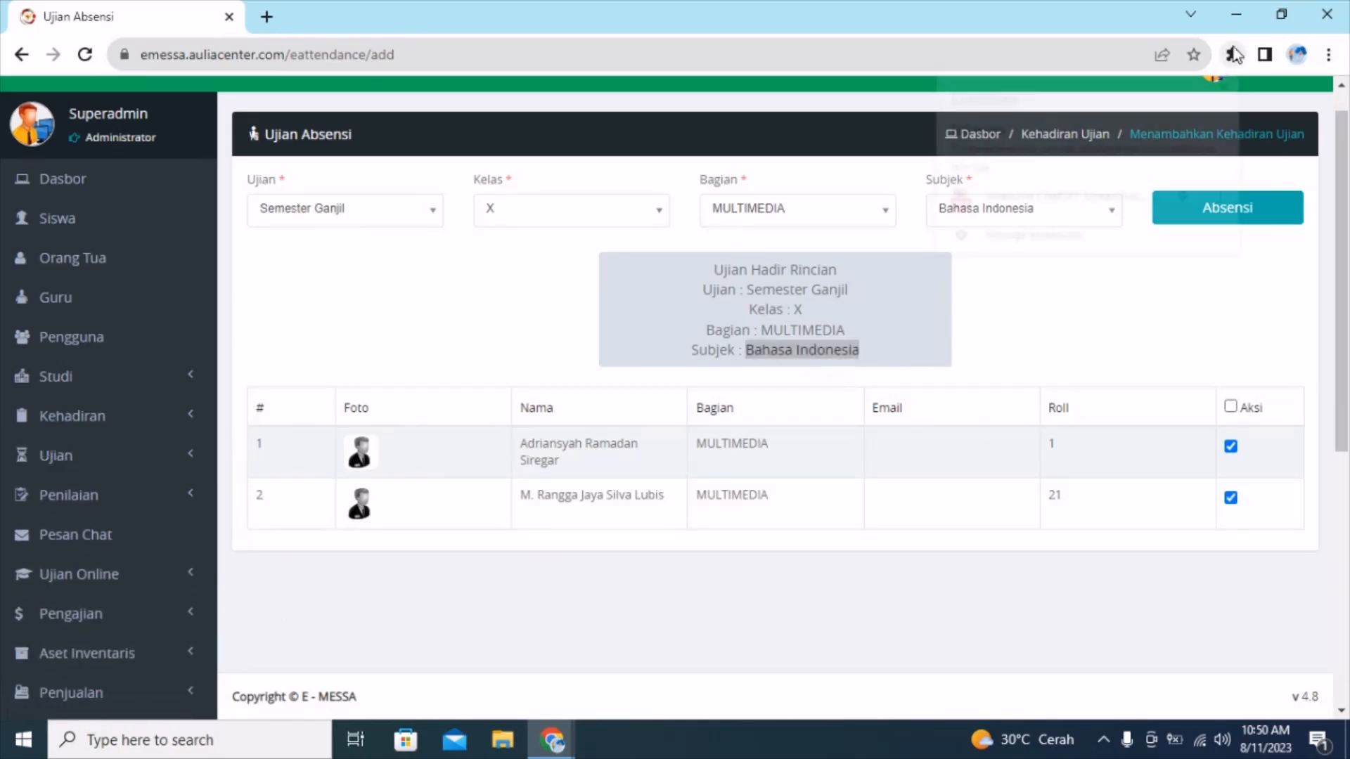
click(1057, 196)
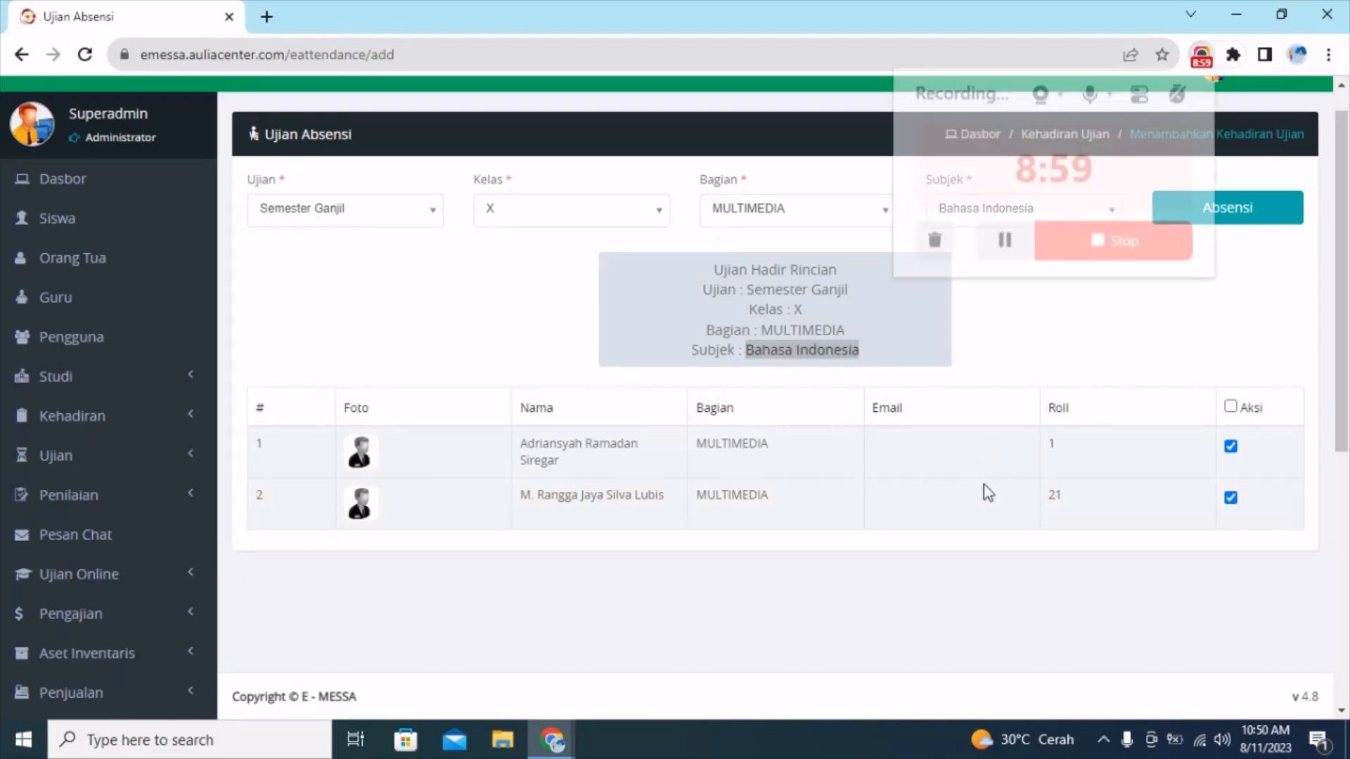